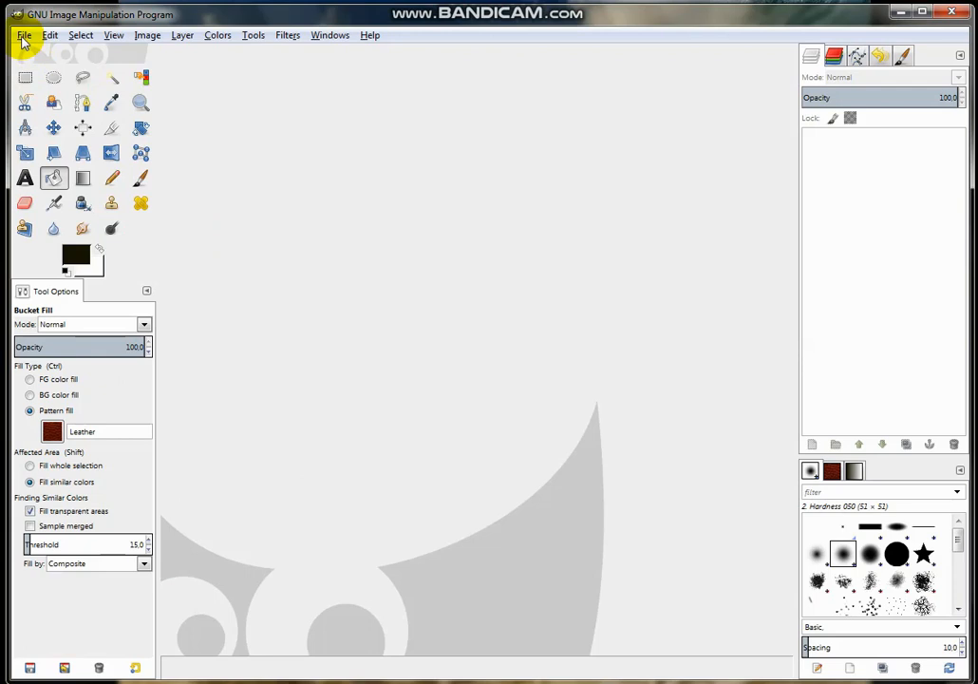
Step: Create a new image 600 px wide and 500 px high
left_click(55, 69)
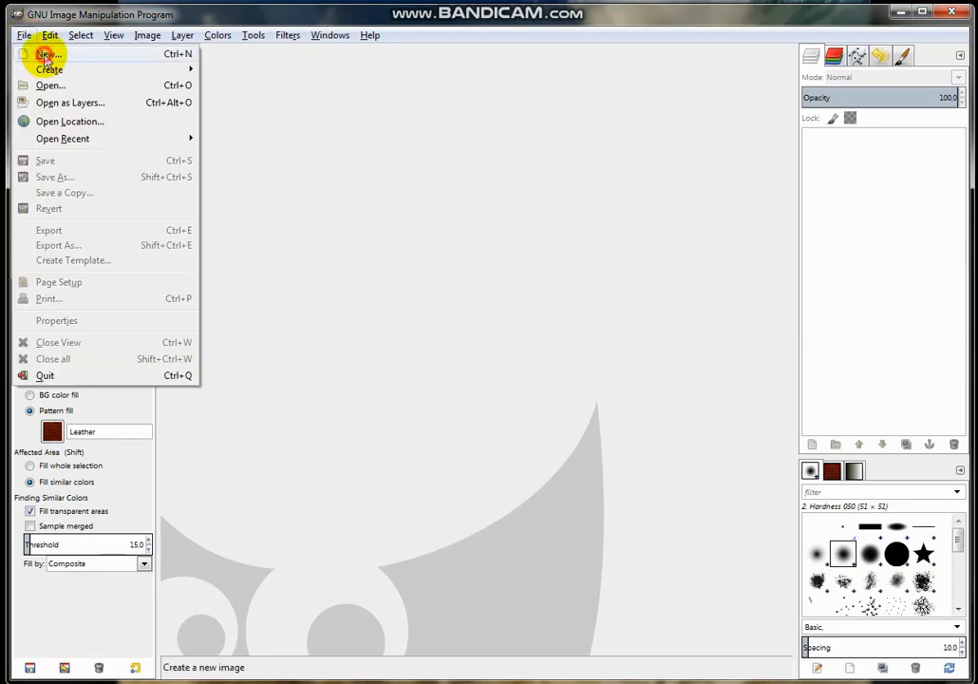
left_click(46, 55)
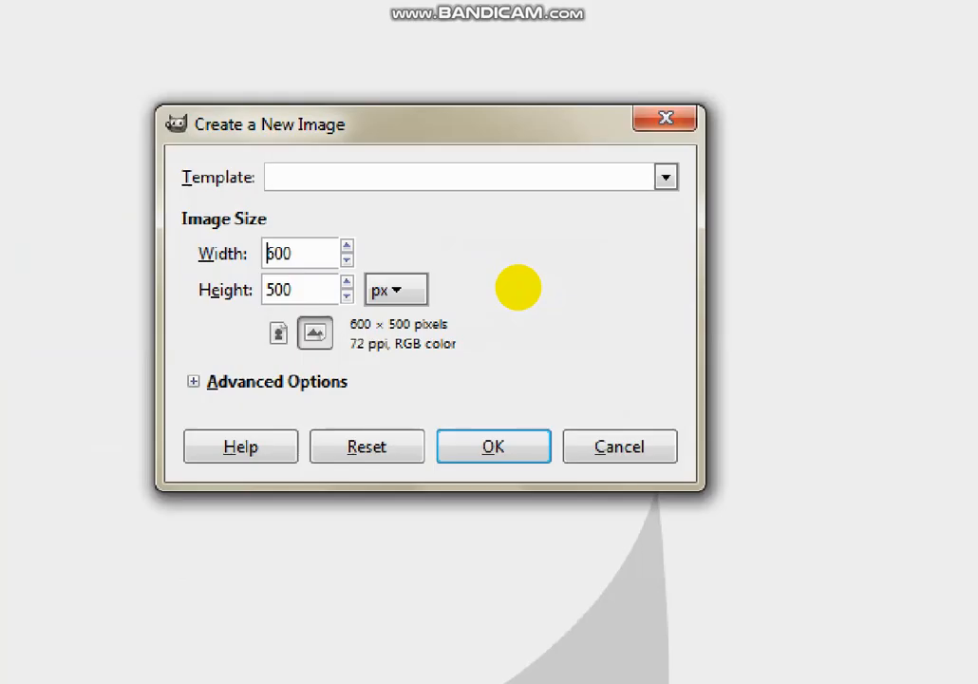
left_click_drag(235, 279, 297, 314)
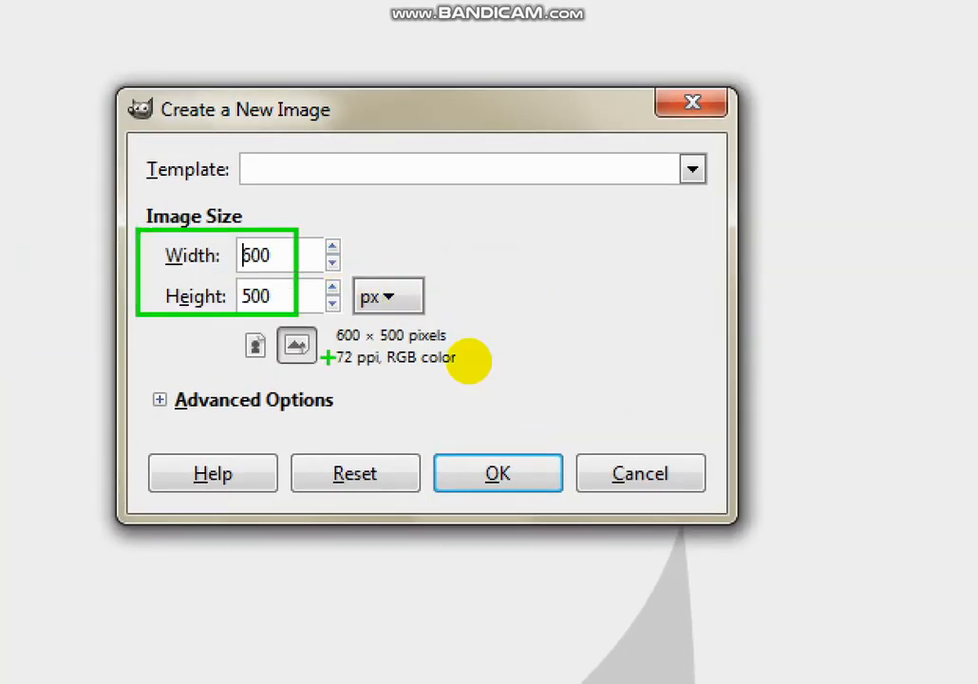
mouse_move(438, 439)
left_mouse_down()
mouse_move(507, 494)
mouse_move(575, 516)
left_mouse_up()
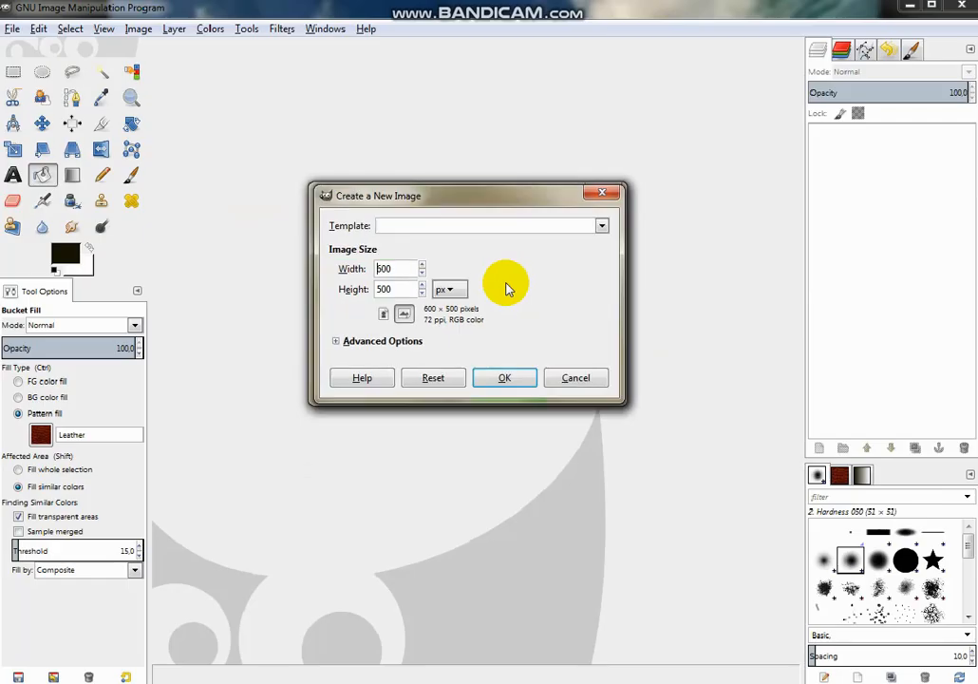
left_click(503, 380)
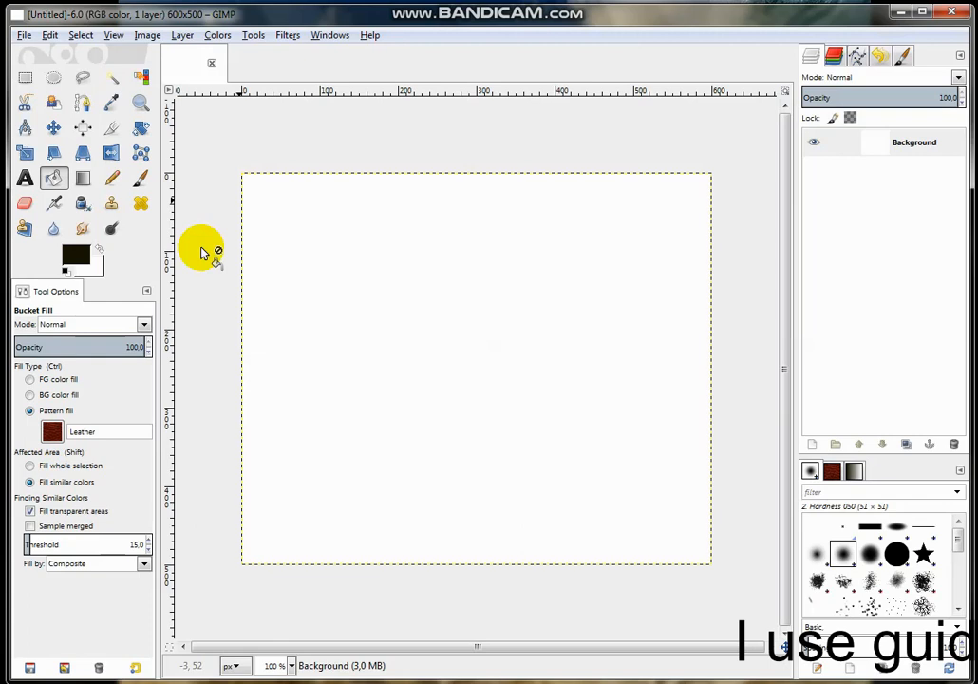
Step: Place vertical guides at the image's centre (300 px) and at about 25, 50, 548 and 574 px across
left_click_drag(169, 282, 475, 279)
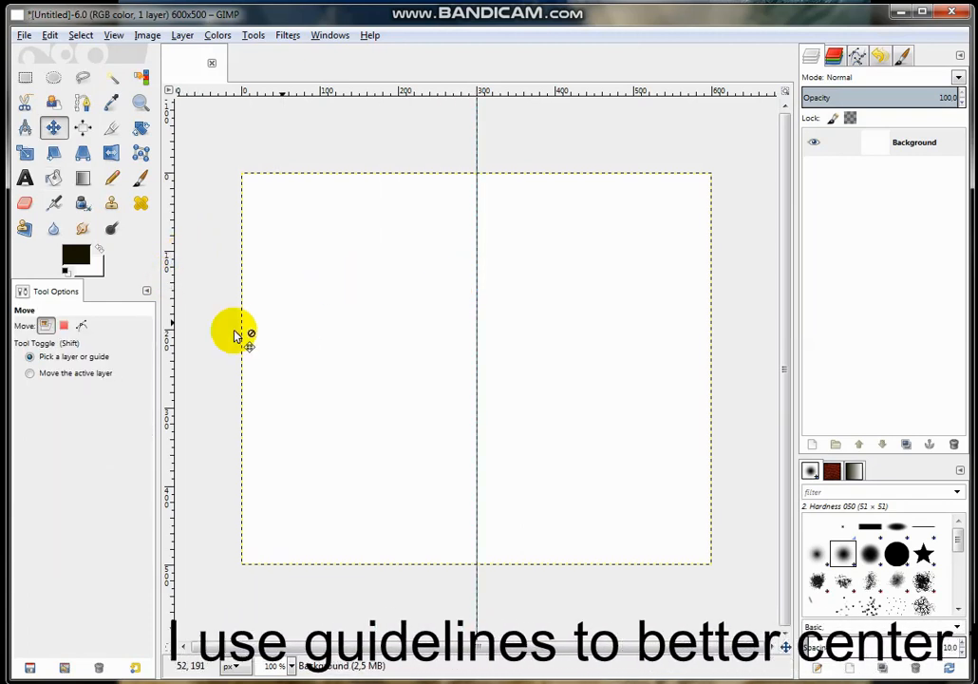
left_click_drag(167, 331, 691, 323)
left_click_drag(167, 387, 670, 357)
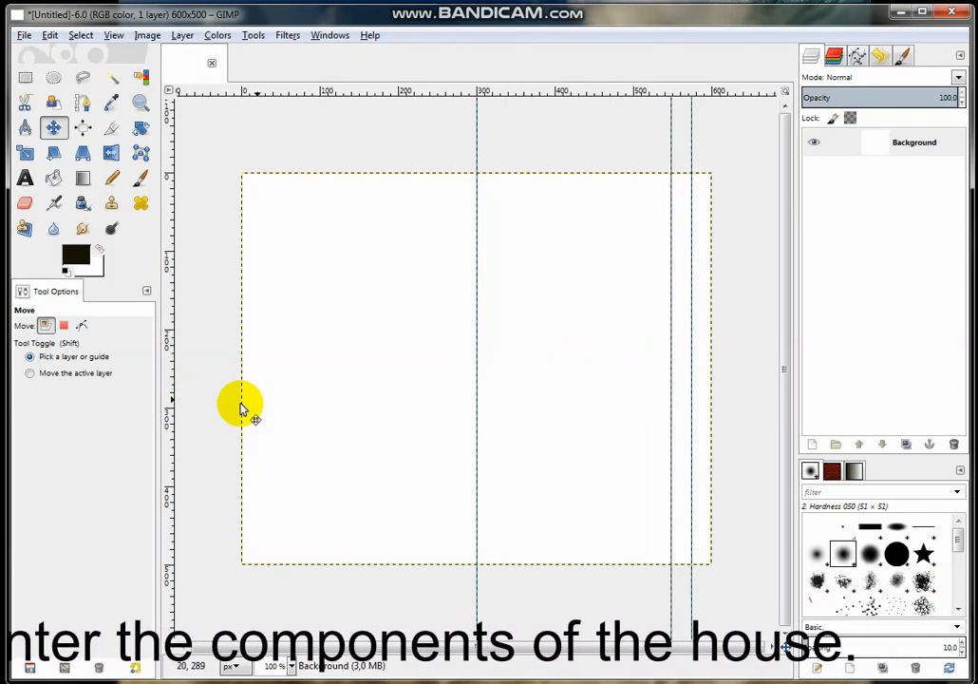
left_click_drag(167, 371, 281, 376)
left_click_drag(166, 392, 265, 385)
Step: Place horizontal guides at about 23, 199 and 478 px down the image
left_click_drag(539, 91, 543, 552)
left_click_drag(608, 89, 603, 322)
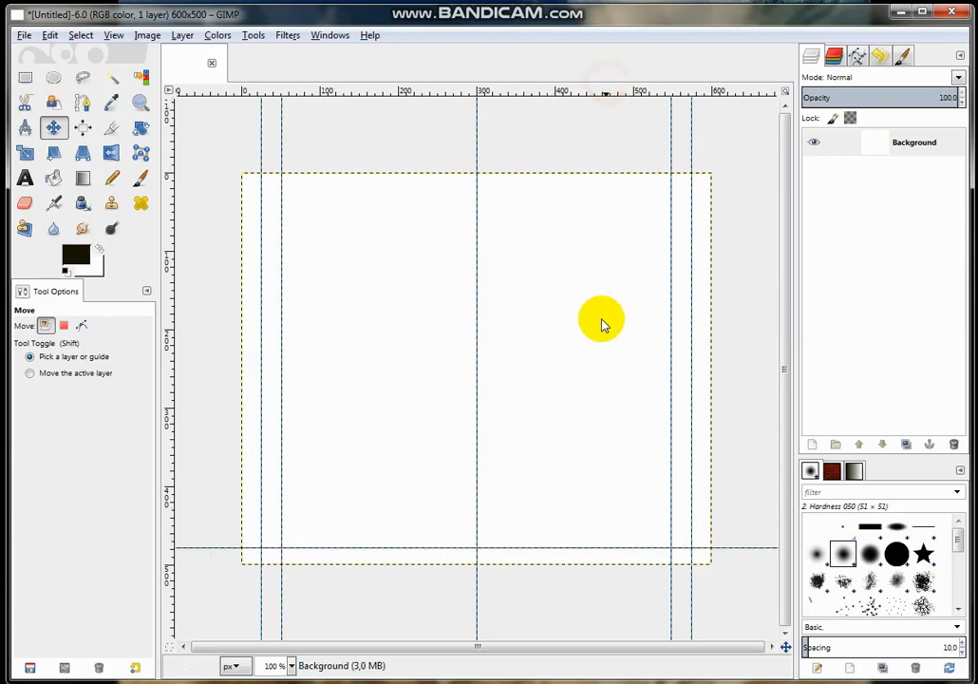
left_click_drag(557, 90, 571, 329)
left_click_drag(540, 91, 542, 197)
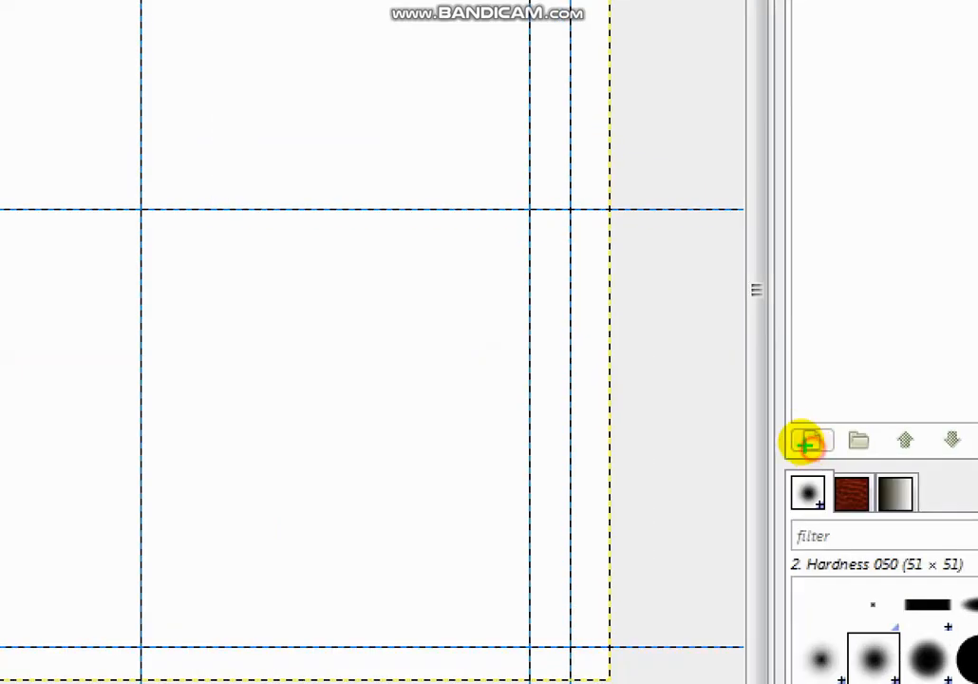
Step: Add a new 600 × 500 px layer filled with transparency above the background
left_click(812, 446)
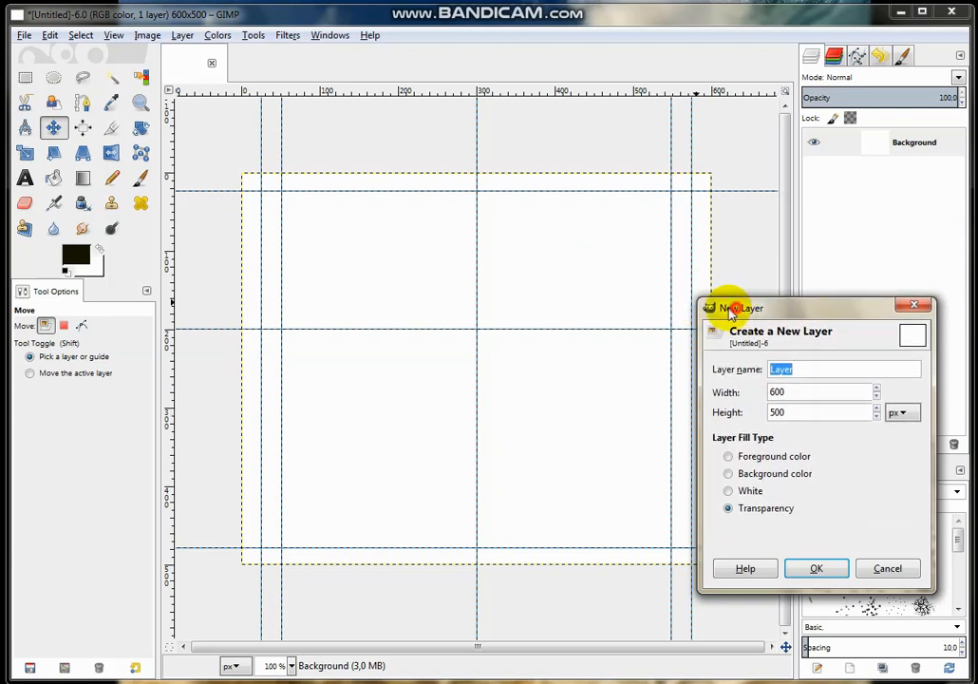
left_click_drag(729, 309, 489, 264)
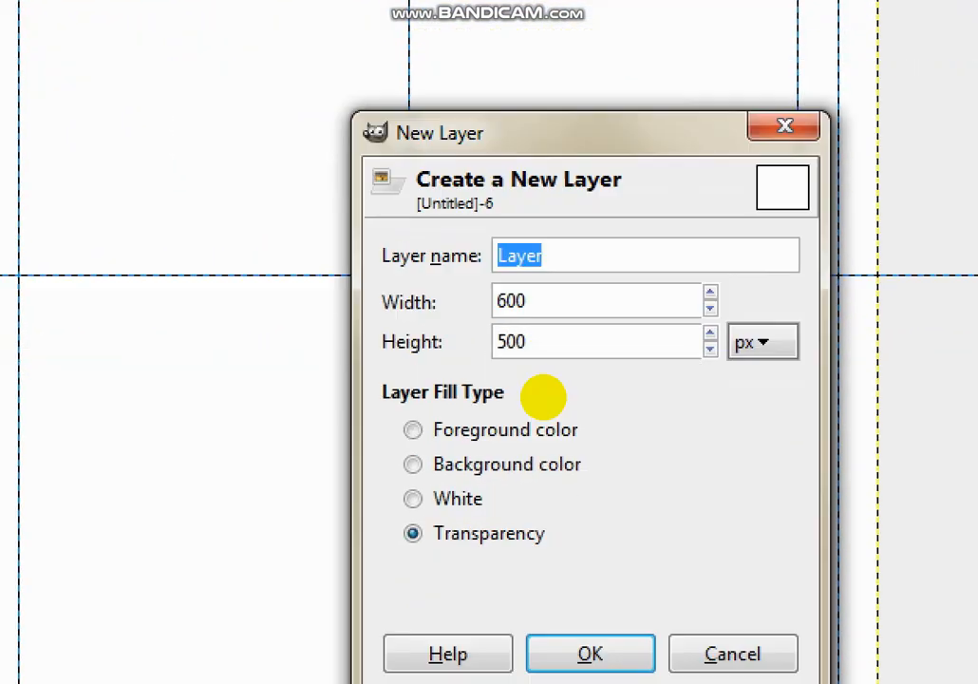
left_click_drag(383, 252, 575, 328)
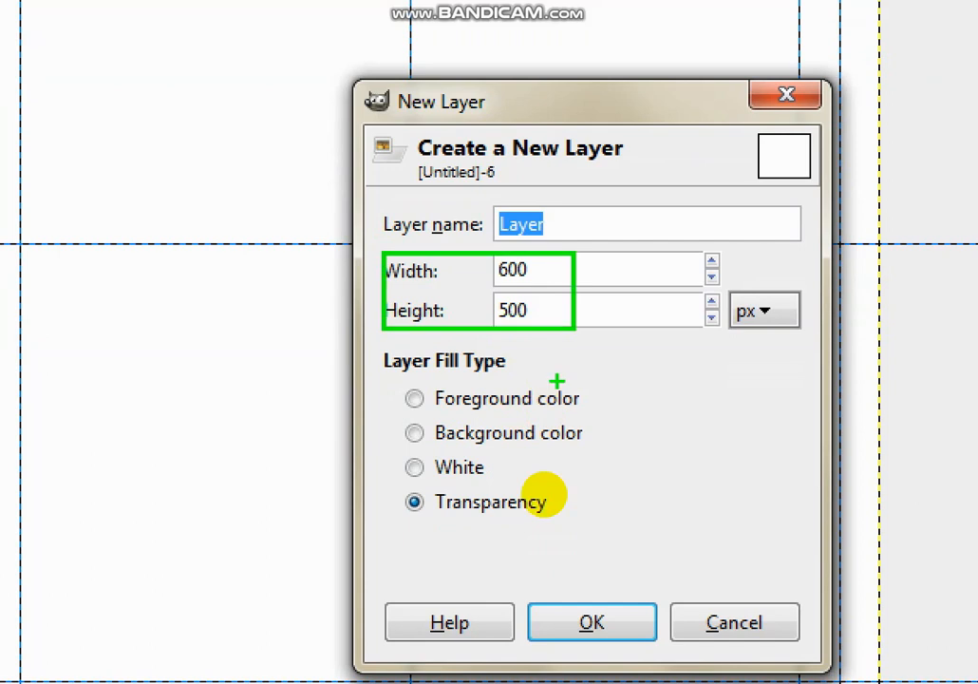
mouse_move(384, 473)
left_mouse_down()
mouse_move(422, 500)
mouse_move(597, 540)
left_mouse_up()
left_click_drag(510, 589, 678, 656)
key("Escape")
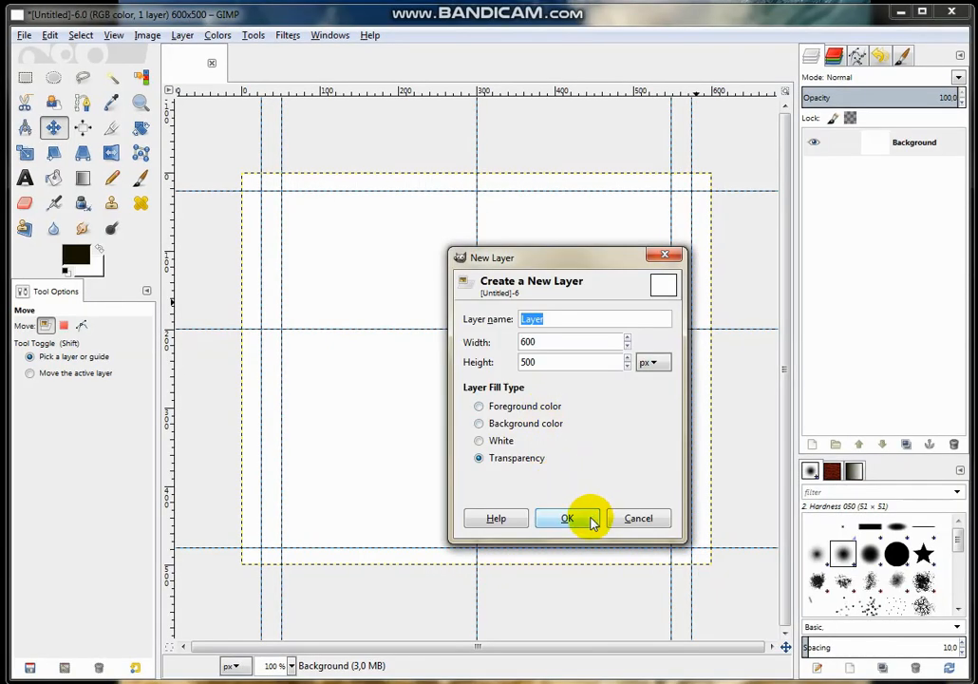
left_click(567, 518)
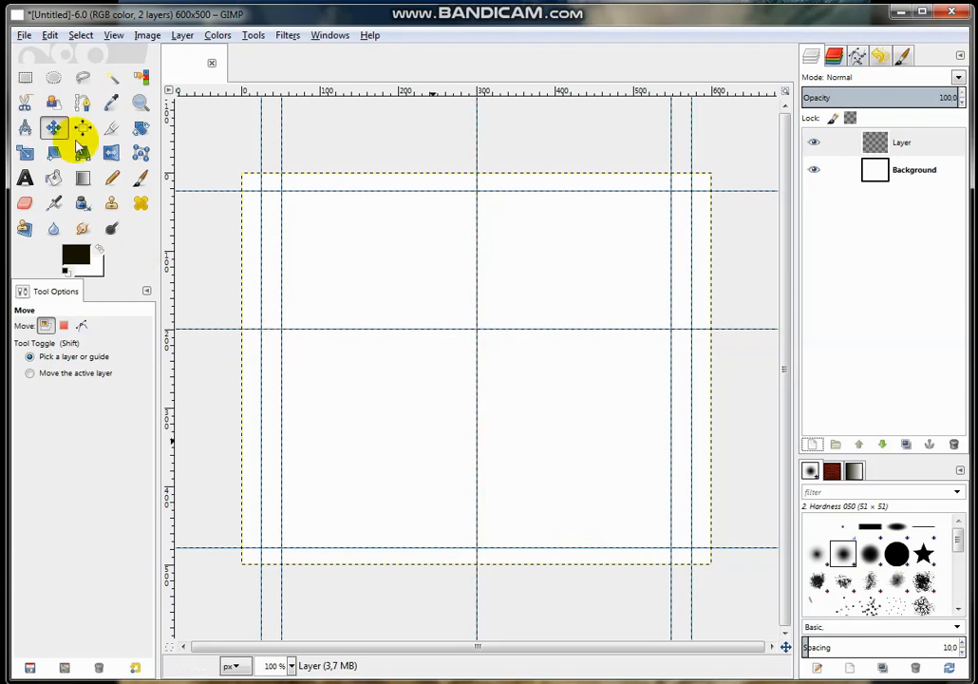
Step: Make a rectangular selection of about 497 × 279 px between the inner vertical guides and the two lower horizontal guides
left_click(27, 80)
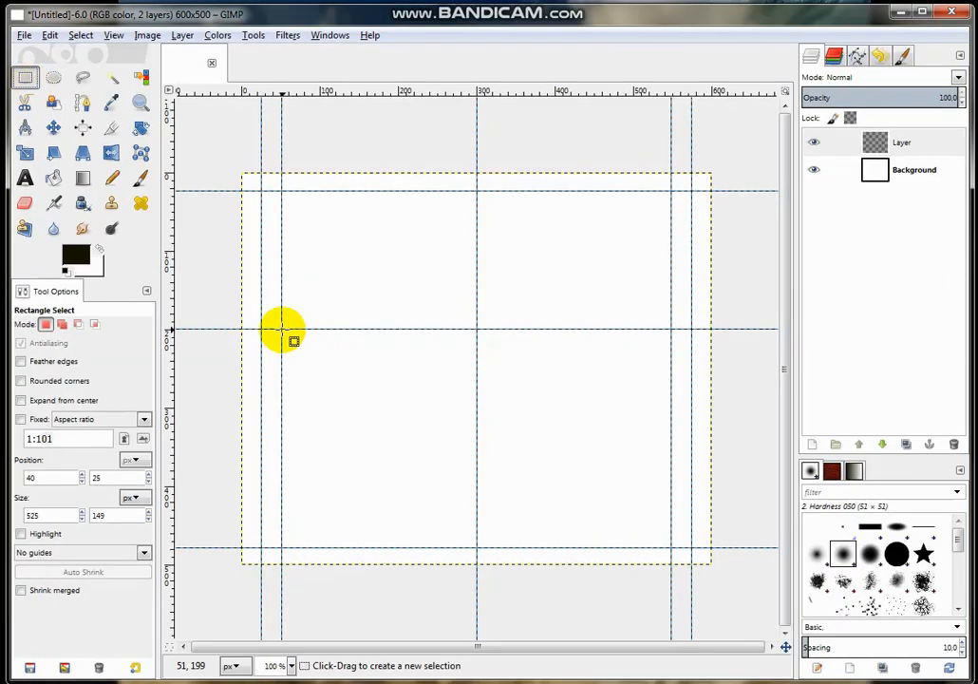
left_click_drag(282, 332, 667, 547)
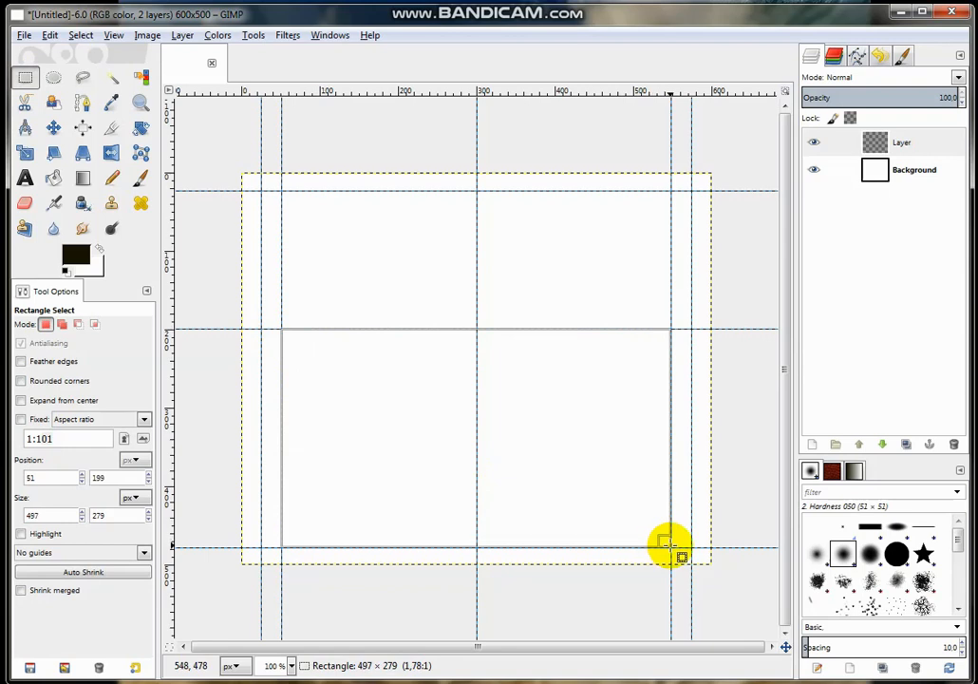
left_click_drag(666, 547, 667, 547)
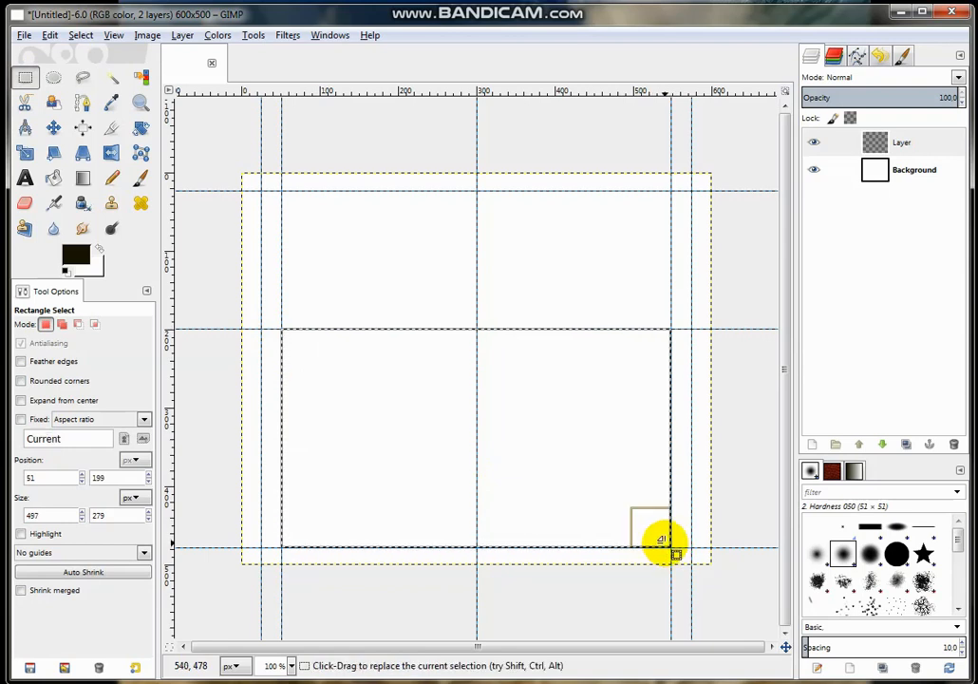
Step: Set the foreground colour to near-black 0f0d01
left_click(76, 255)
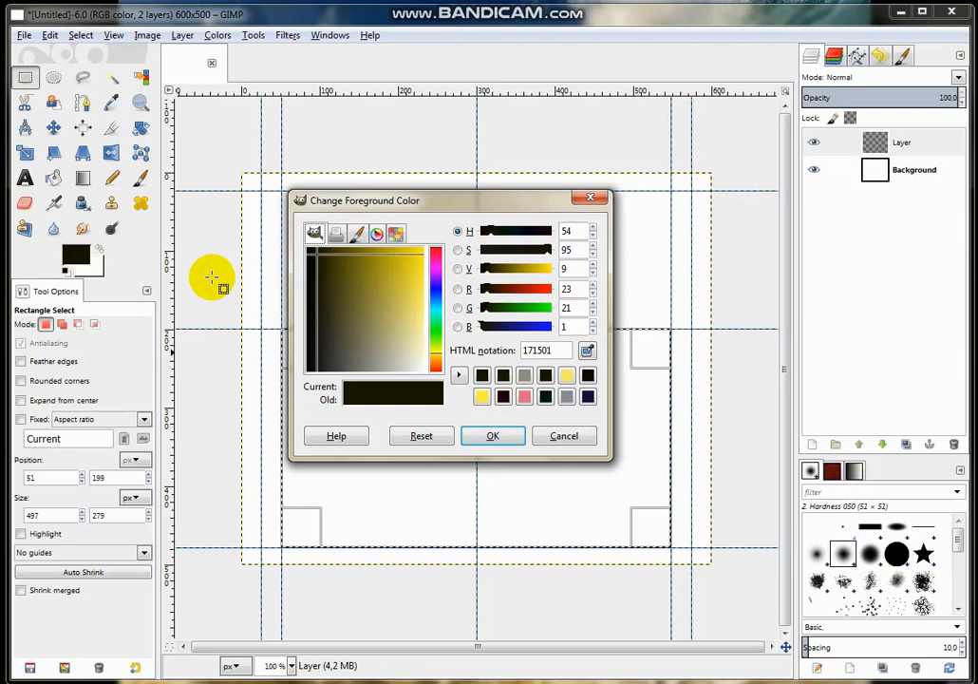
left_click_drag(317, 257, 316, 261)
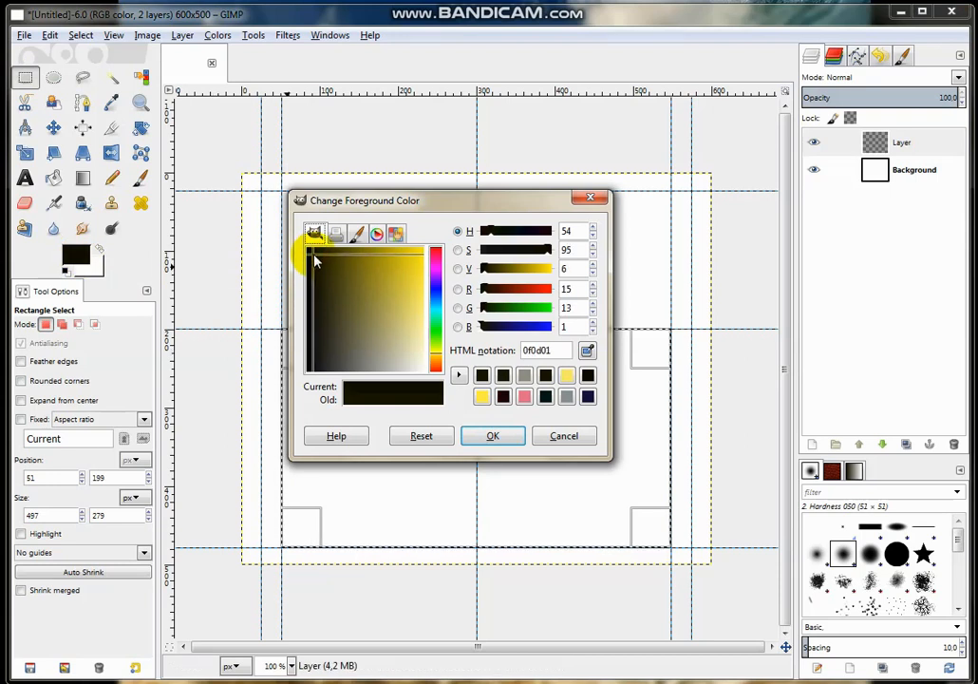
left_click(516, 441)
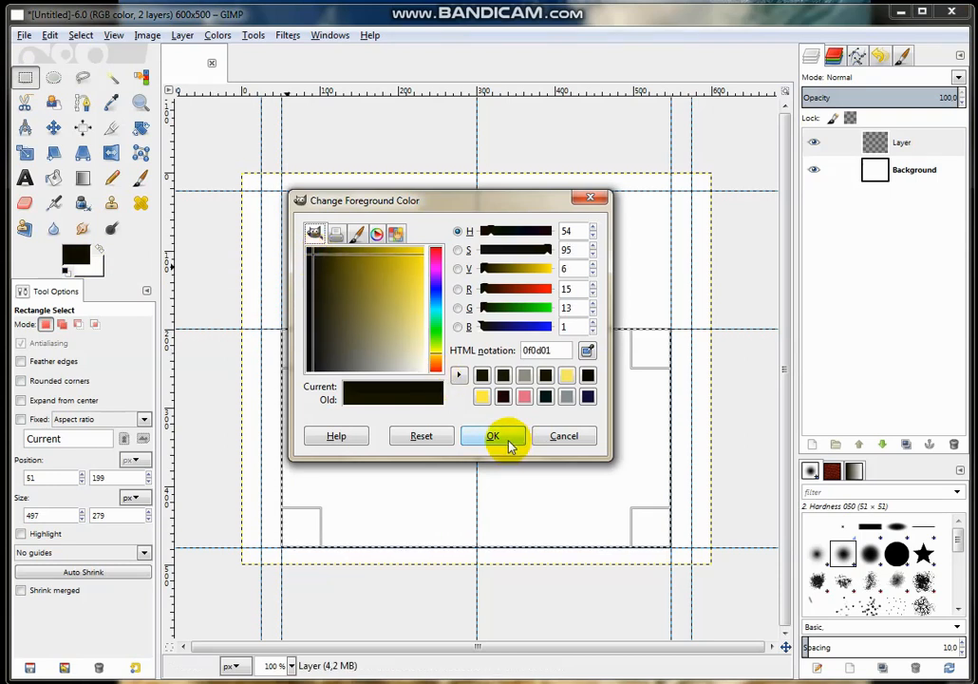
left_click(508, 442)
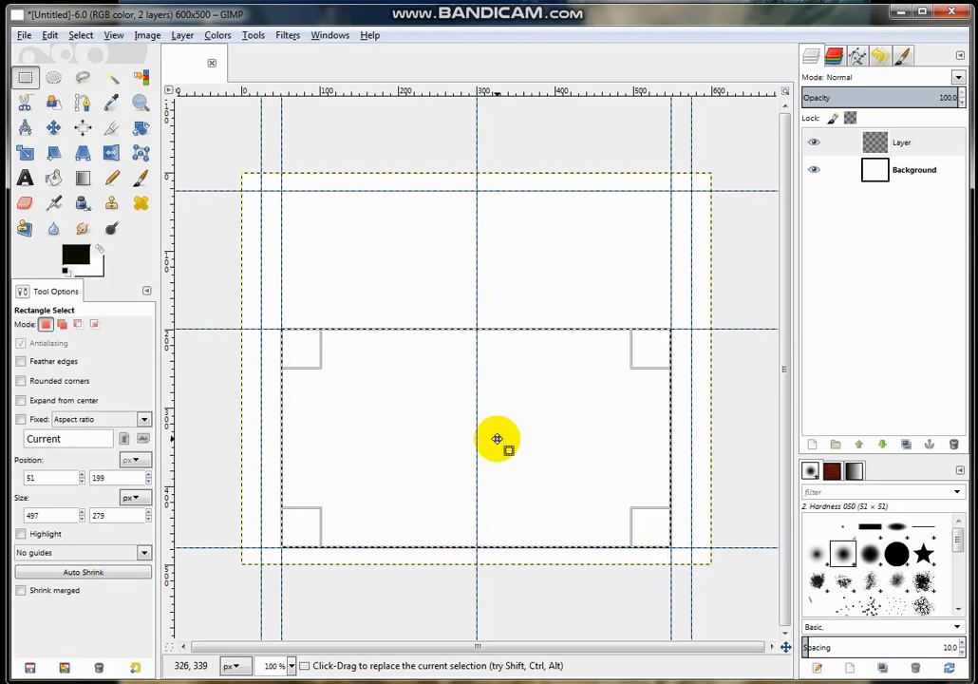
Step: Stroke the rectangular selection with a solid-colour line 5 px wide
left_click(47, 35)
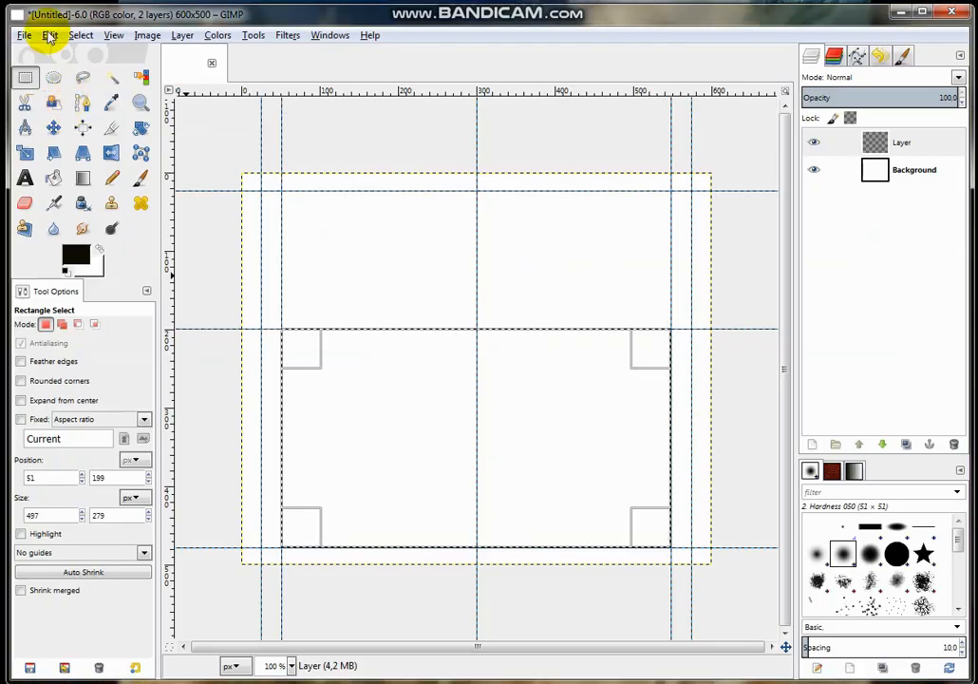
left_click(66, 17)
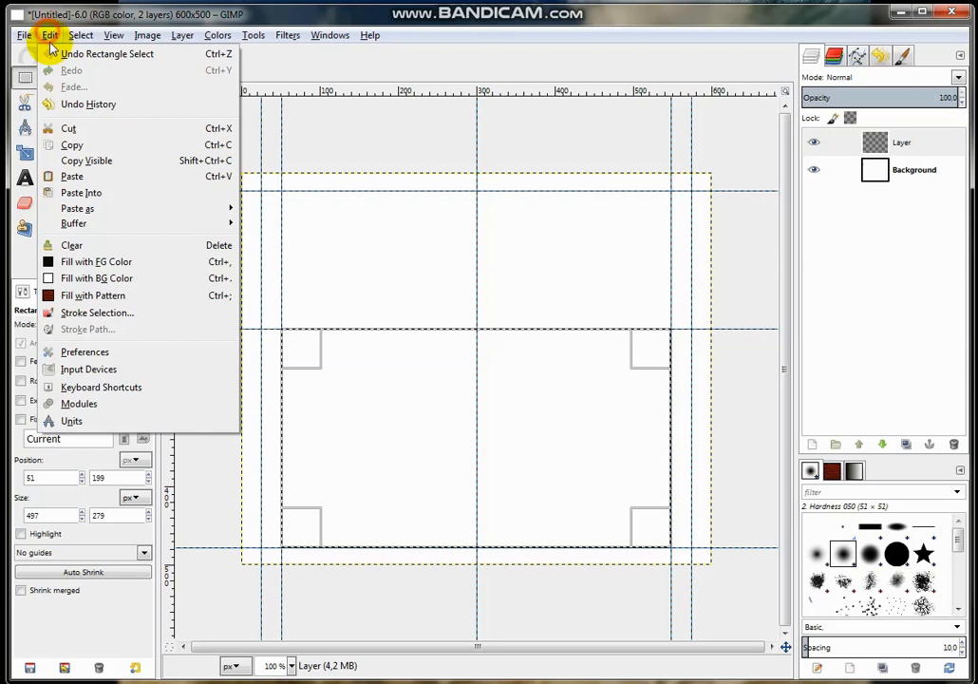
left_click(100, 314)
left_click(517, 482)
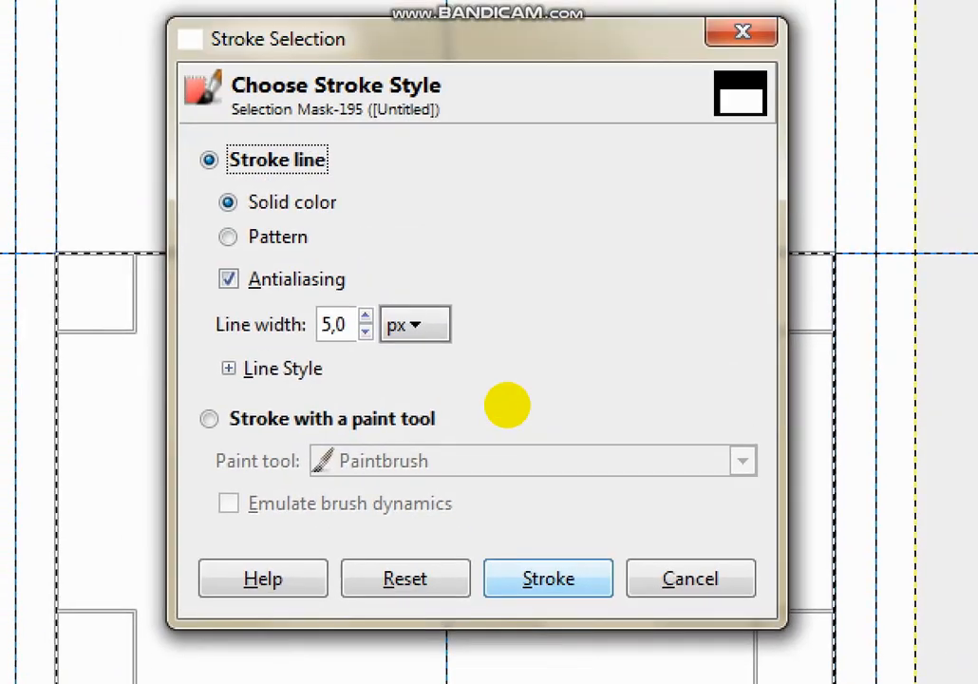
left_click(507, 405)
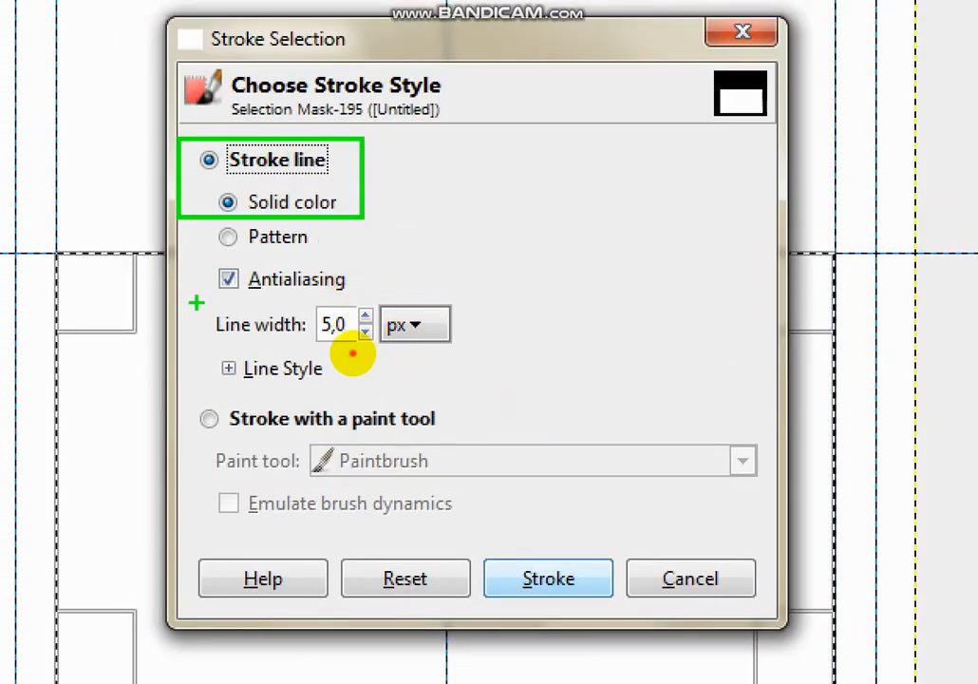
left_click_drag(197, 302, 366, 347)
left_click_drag(472, 545, 627, 616)
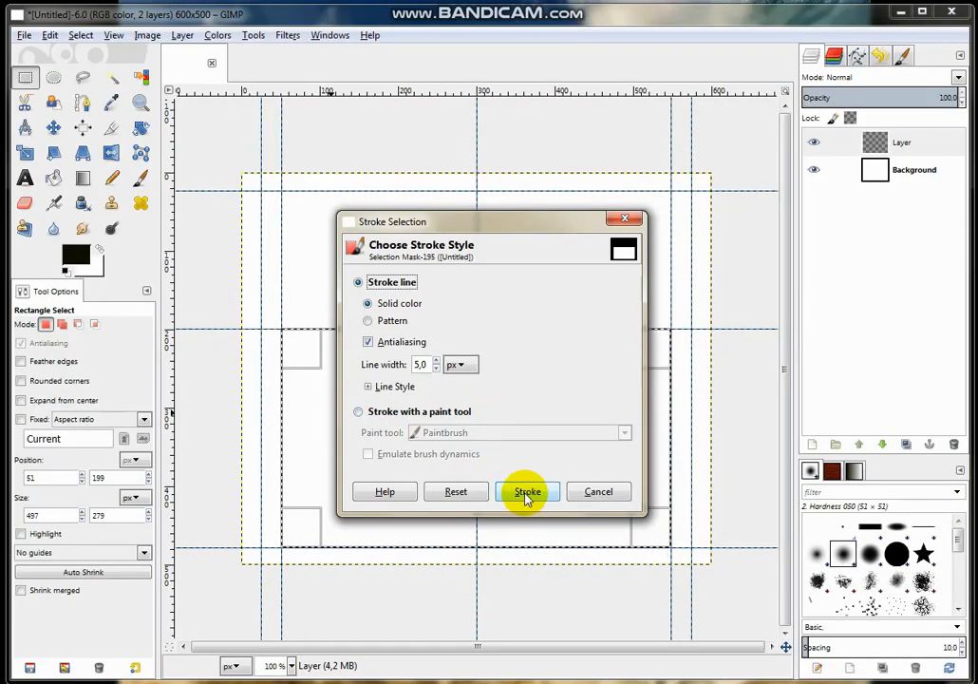
left_click(549, 579)
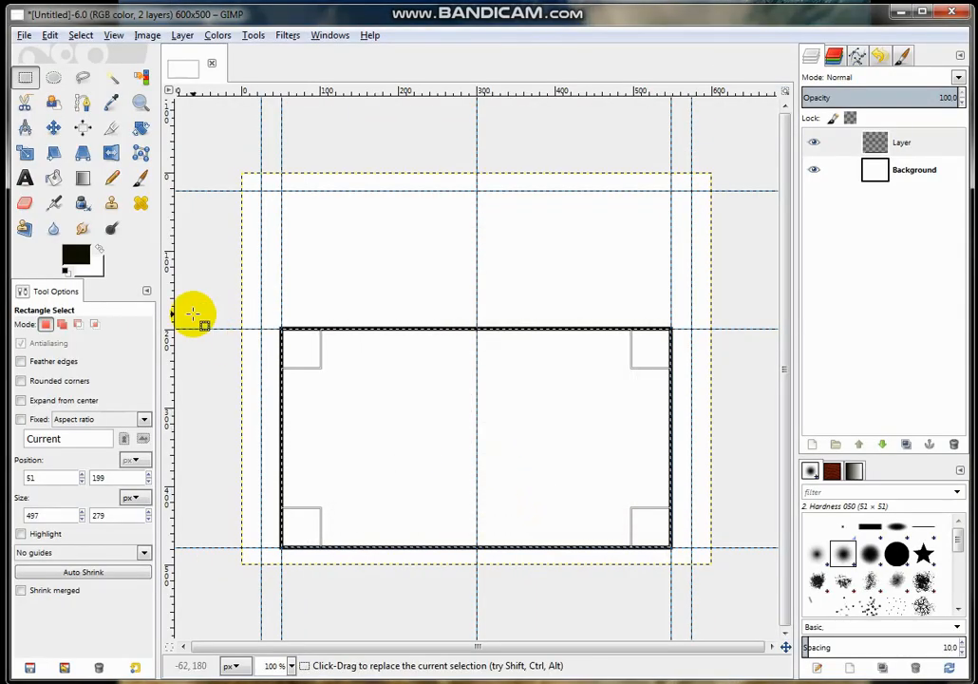
Step: Set the foreground colour to grey-green 7c8f7f and fill the selection with a linear FG to BG gradient running from its top to its bottom
left_click(82, 256)
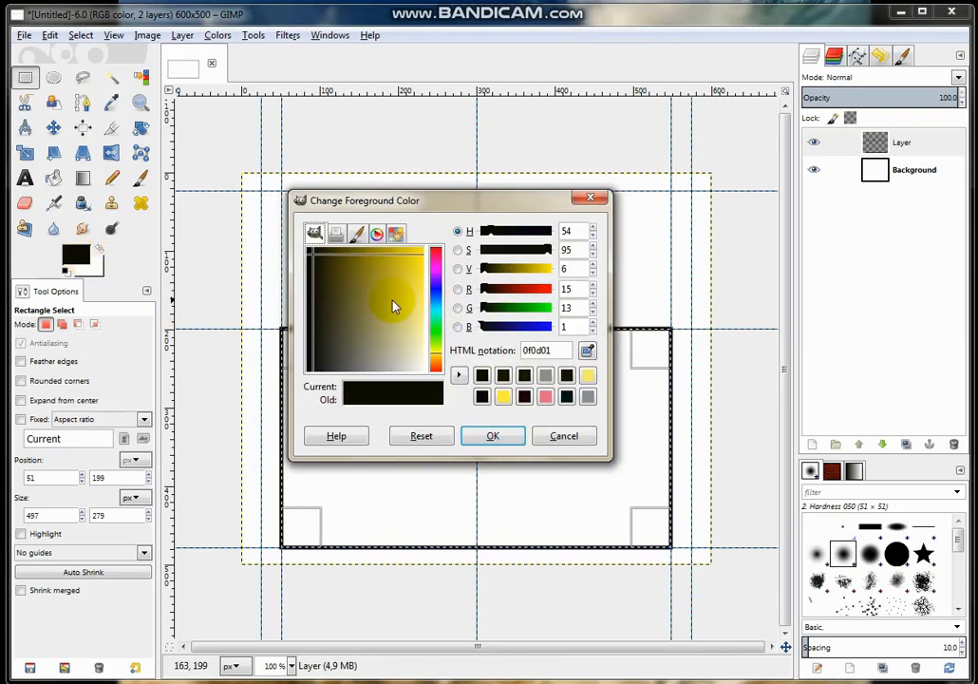
left_click_drag(434, 258, 438, 332)
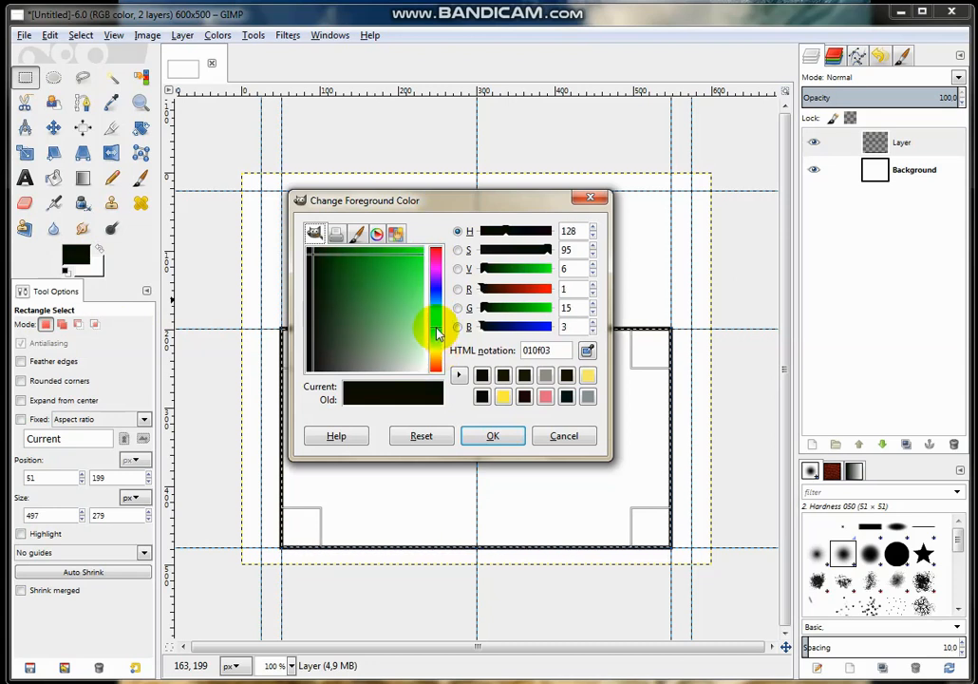
left_click_drag(315, 247, 373, 362)
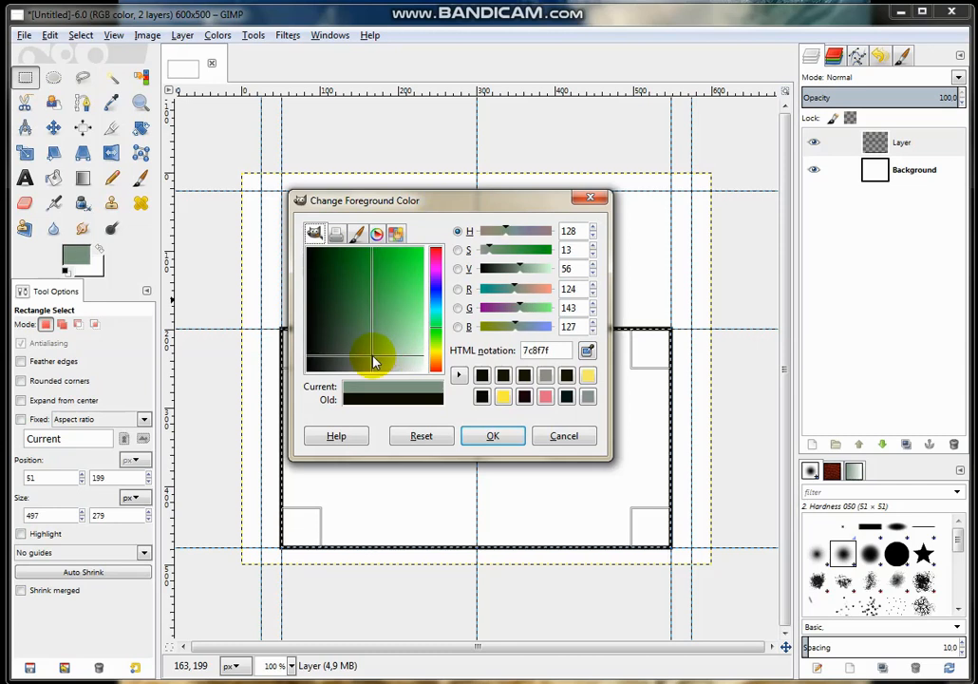
left_click(492, 440)
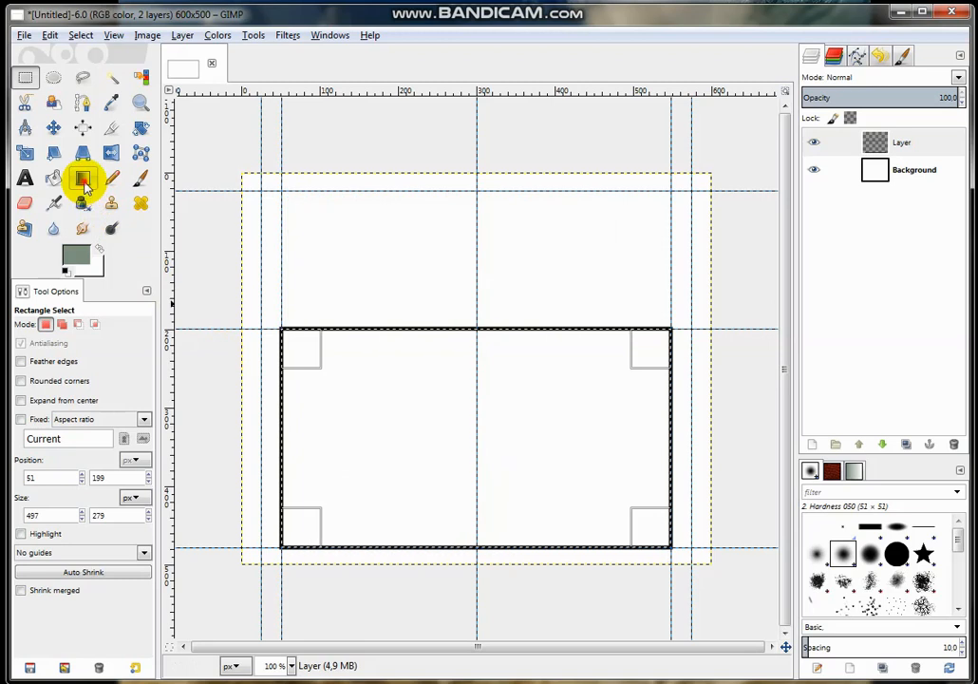
left_click(84, 179)
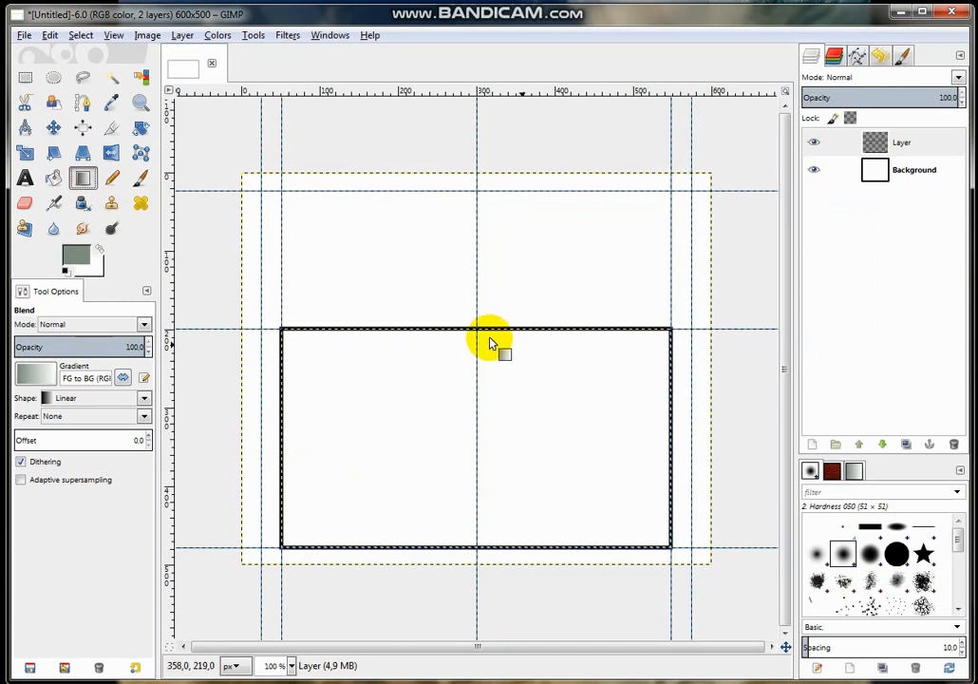
left_click_drag(496, 336, 498, 539)
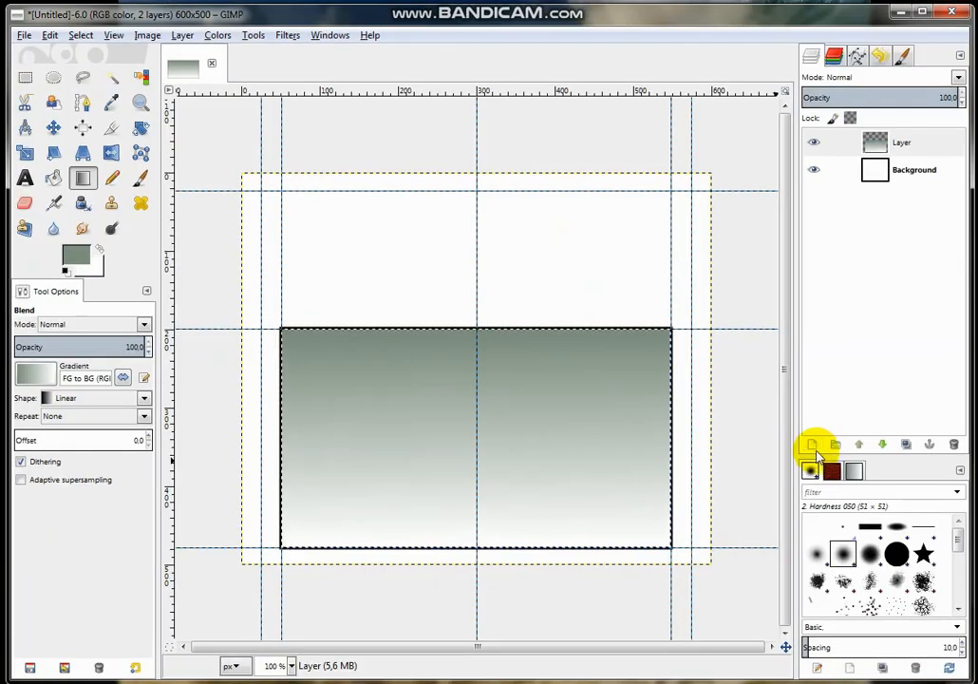
Step: Add another transparent 600 × 500 px layer above the gradient-filled rectangle's layer
left_click(814, 447)
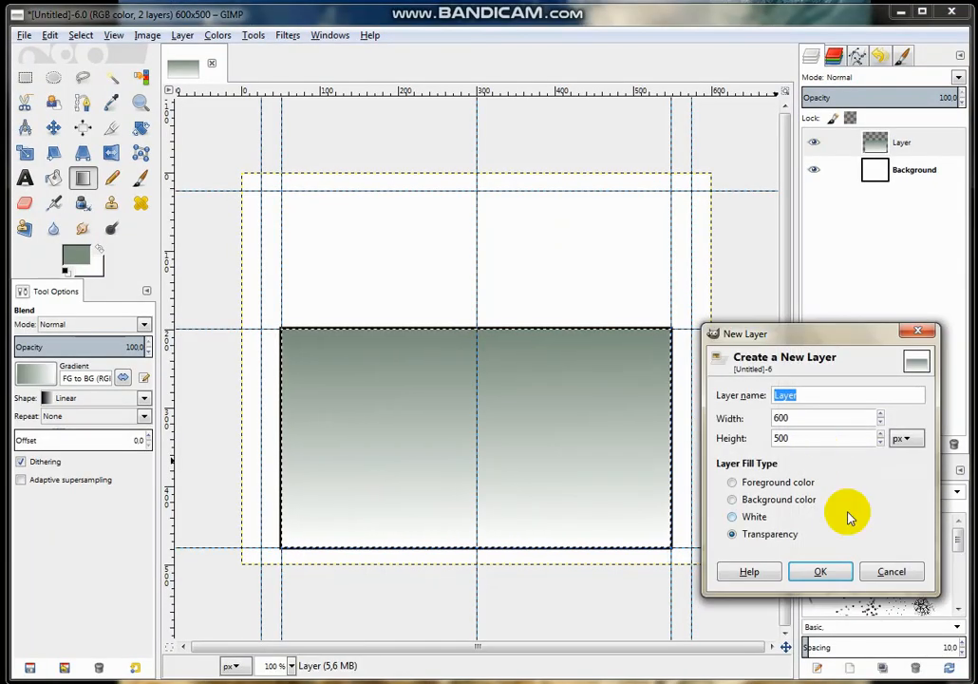
left_click(823, 572)
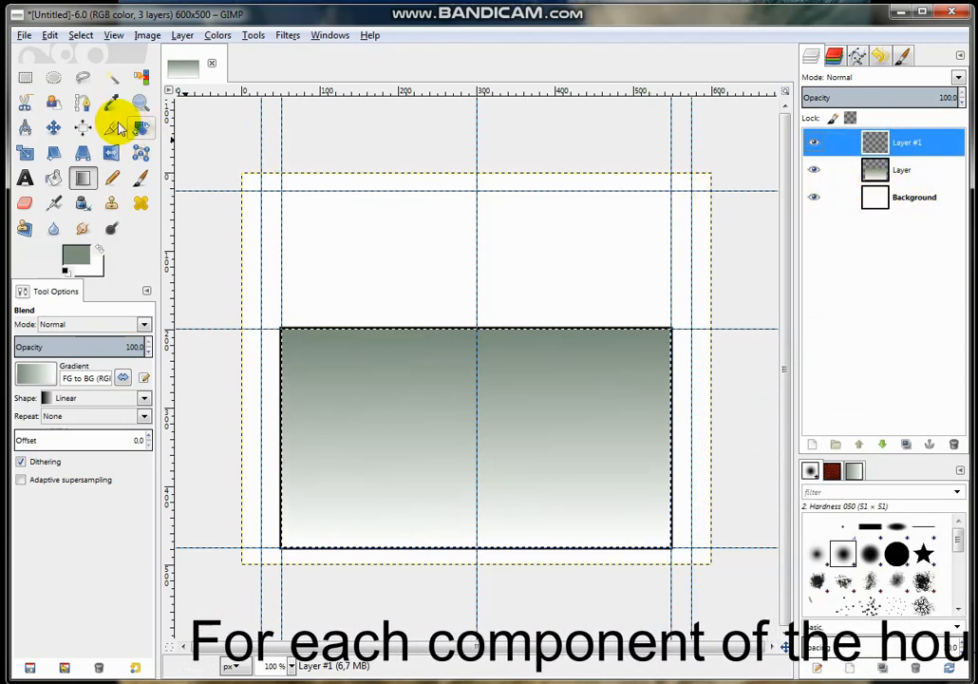
Step: Draw a closed triangular path for the roof with the Paths tool, its corners on the outer wall-top guide intersections and the upper centre intersection
left_click(83, 104)
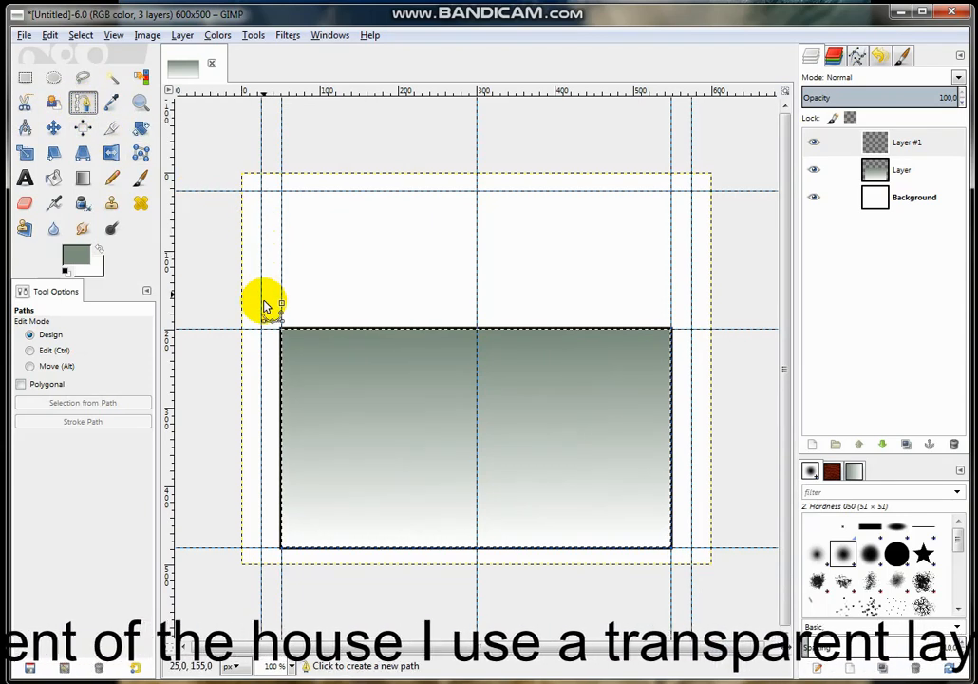
left_click(262, 331)
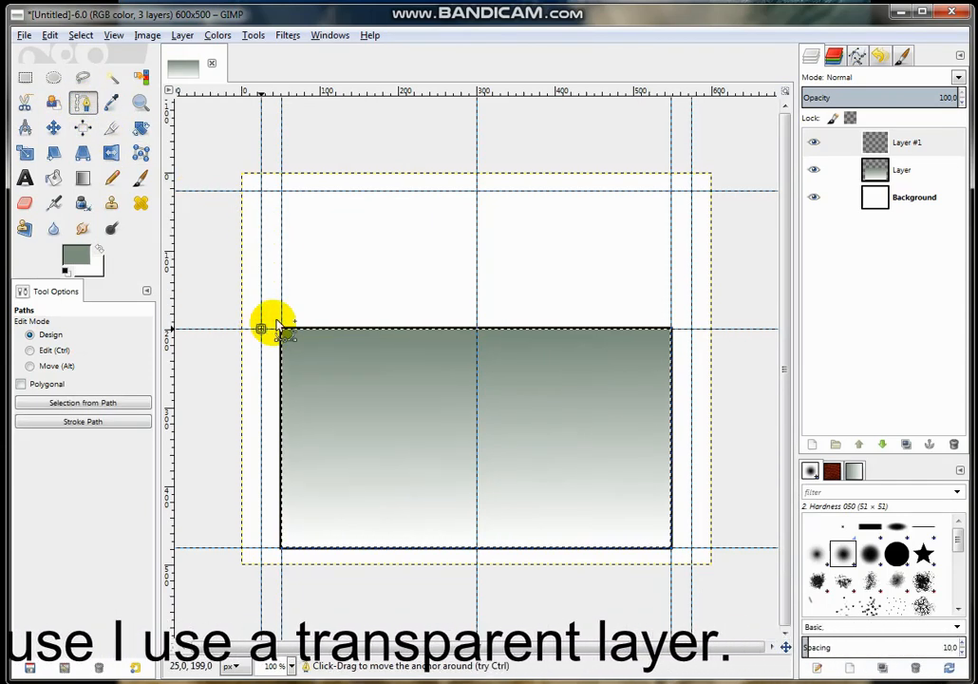
left_click(477, 192)
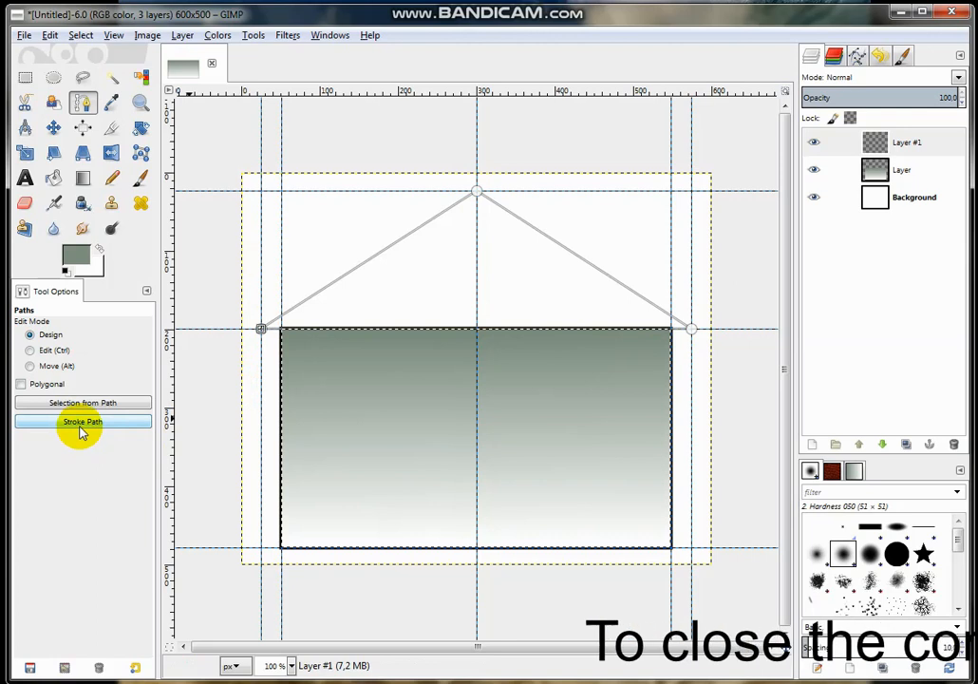
key("ctrl")
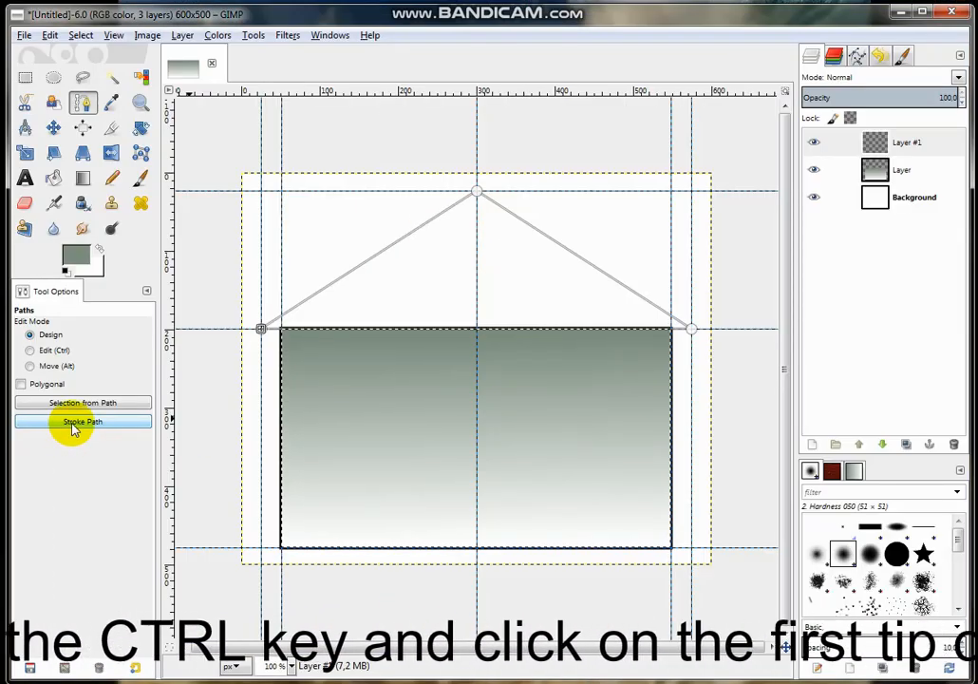
Step: Try to stroke the triangular roof path with a 5 px solid-colour line
left_click(73, 423)
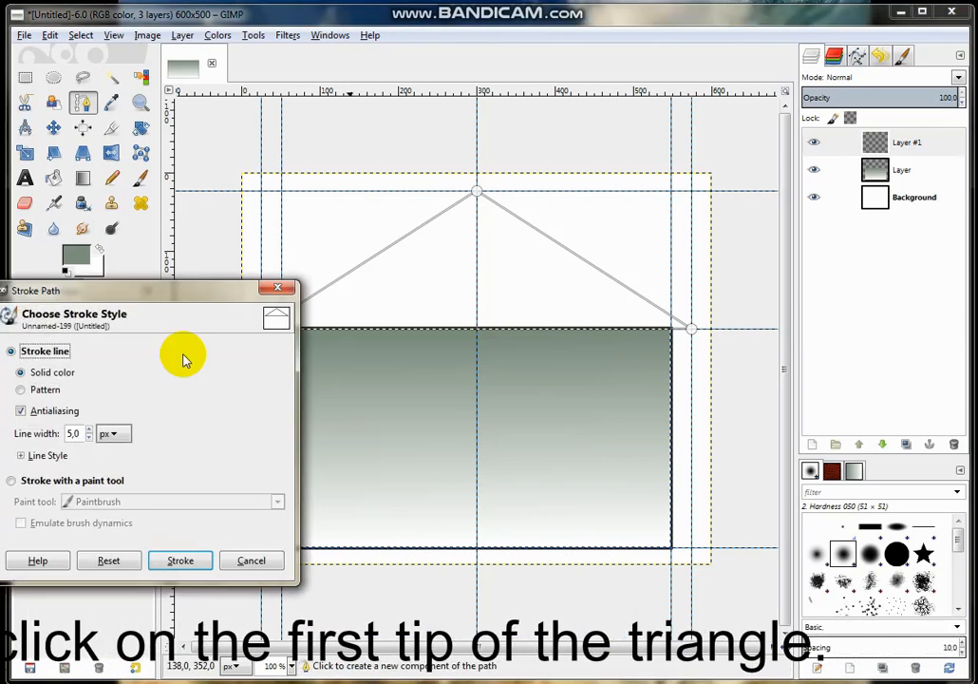
mouse_move(168, 294)
left_mouse_down()
mouse_move(340, 213)
mouse_move(348, 195)
left_mouse_up()
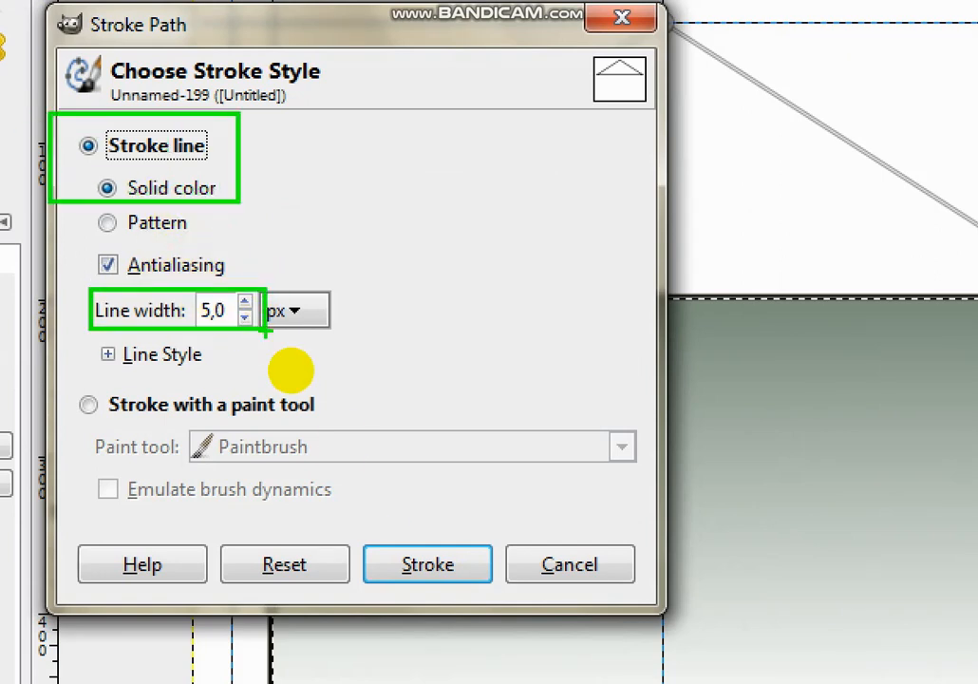
left_click(328, 454)
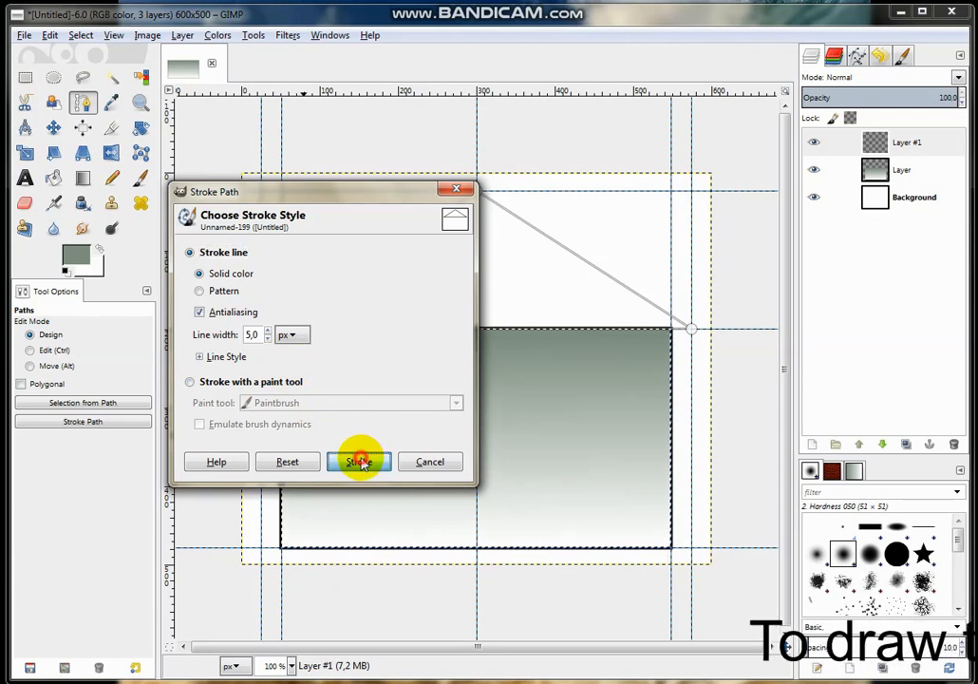
left_click(359, 464)
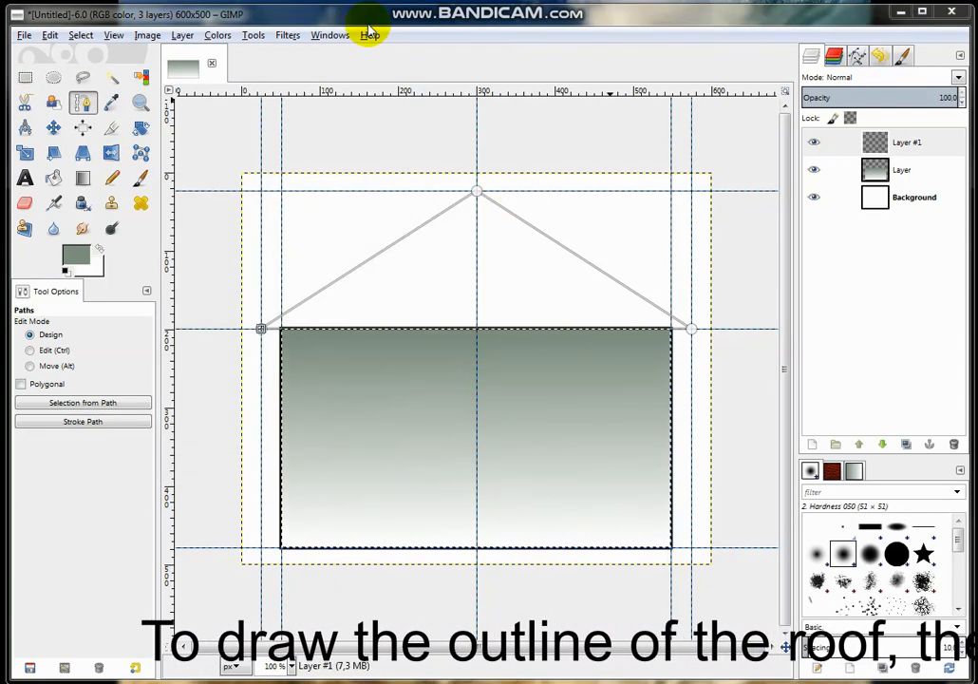
Step: Remove the active selection around the wall rectangle
left_click(80, 36)
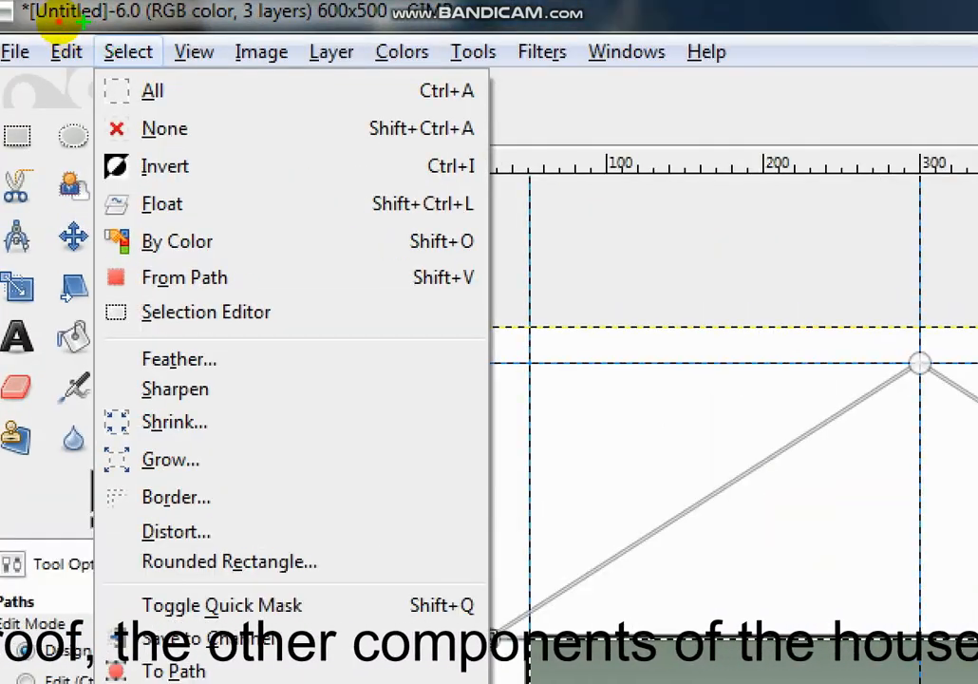
left_click_drag(96, 110, 490, 151)
key("Escape")
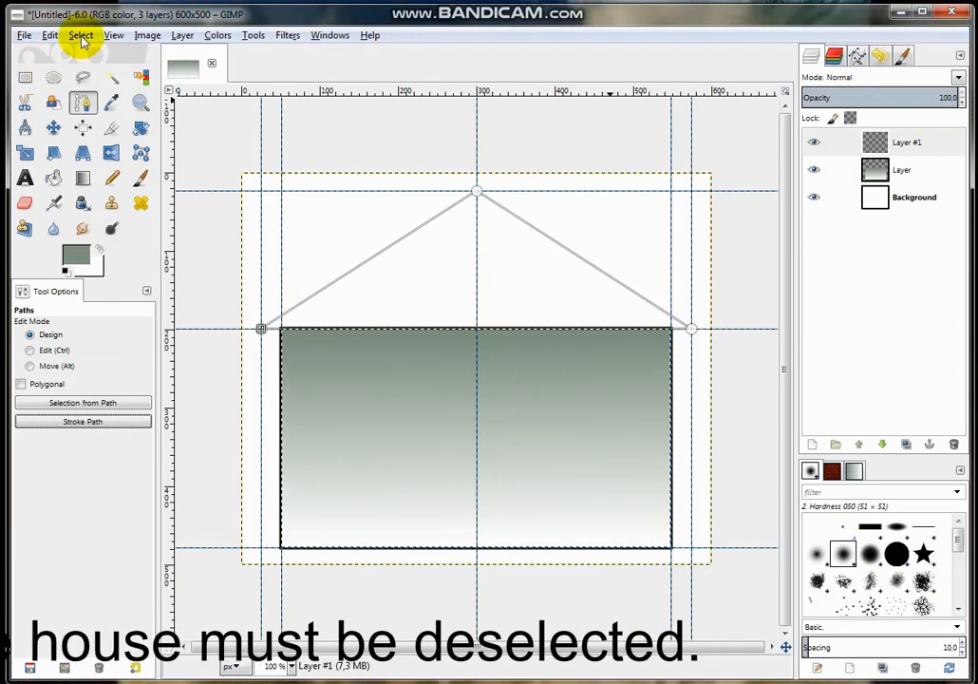
left_click(82, 37)
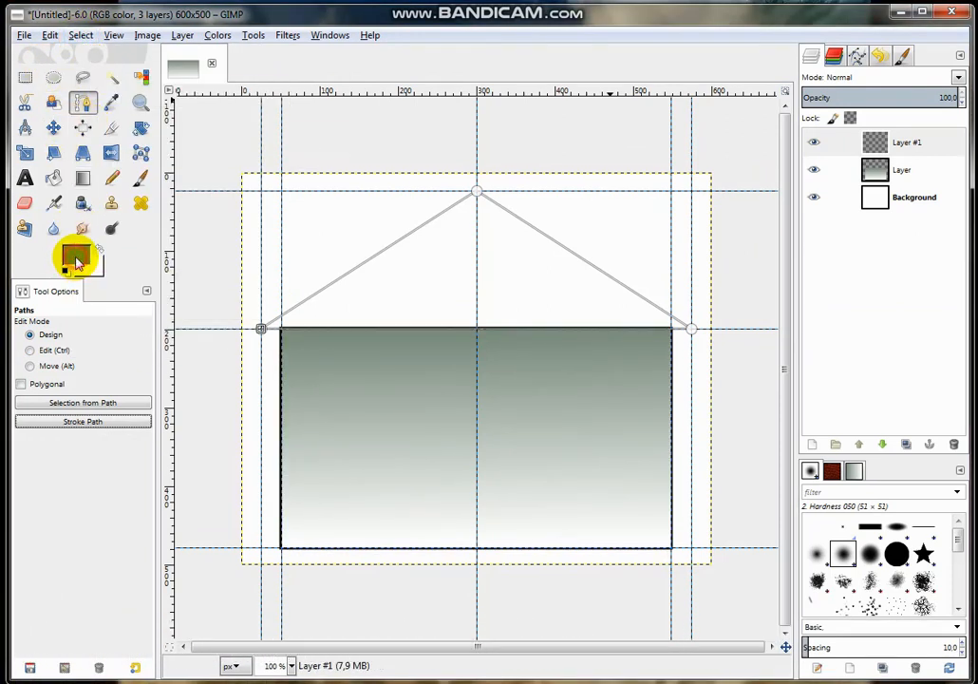
Step: Set the foreground colour to near-black 010d03
left_click(76, 259)
left_click(320, 271)
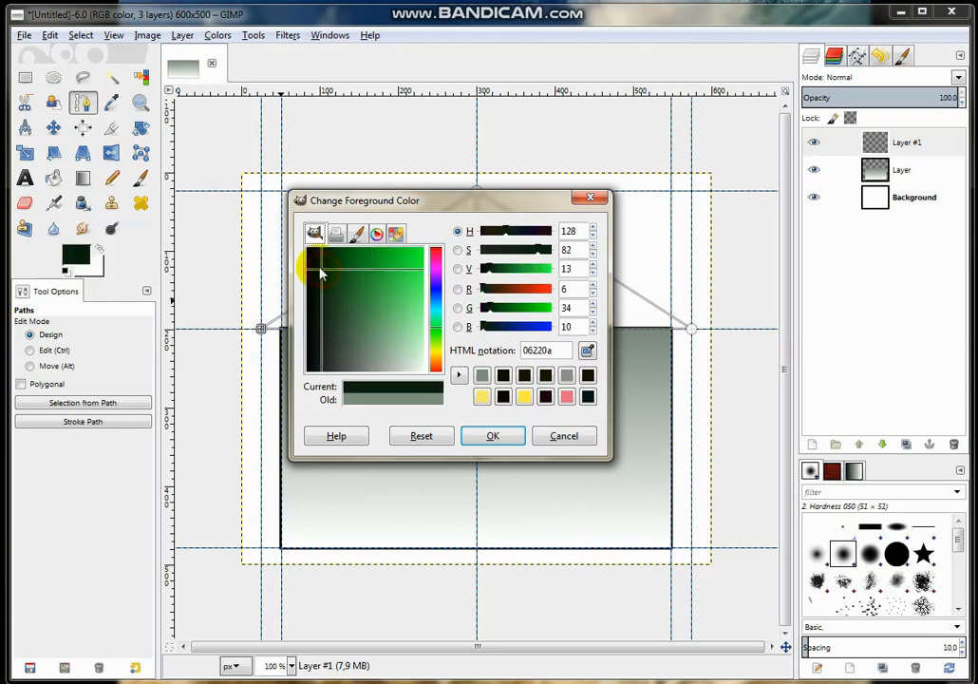
left_click(308, 253)
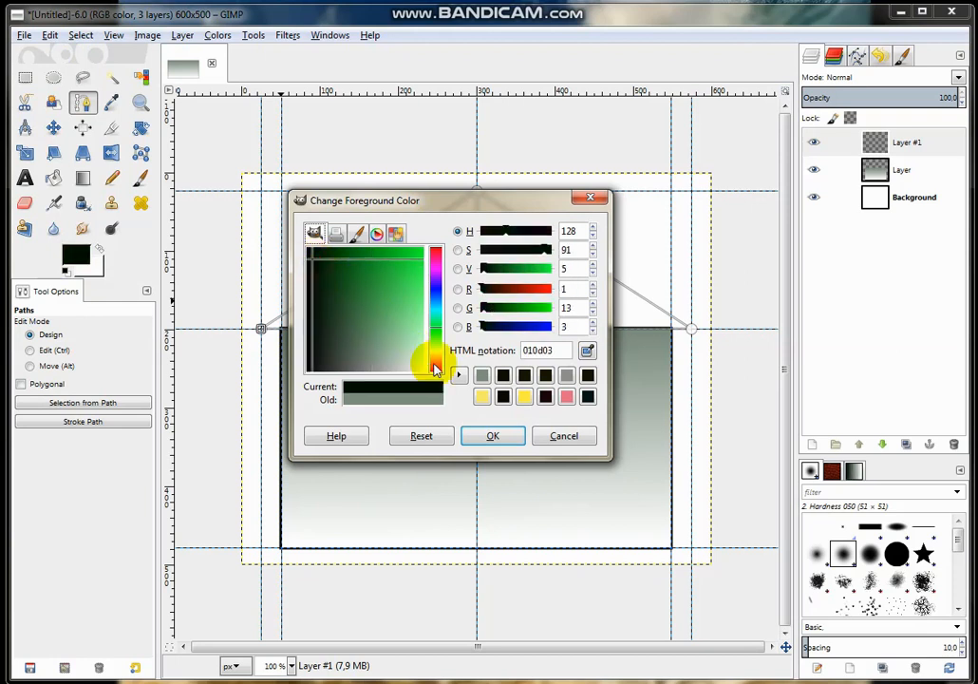
left_click(493, 436)
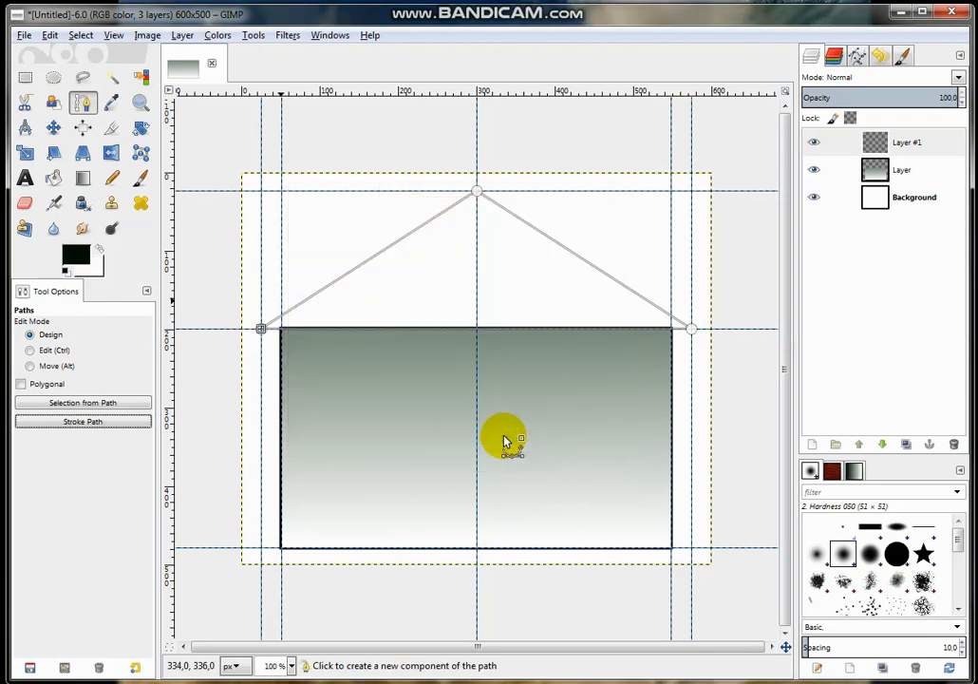
Step: Stroke the roof path with a solid-colour line 5 px wide and leave the Paths tool
left_click(84, 424)
left_click_drag(138, 310, 353, 215)
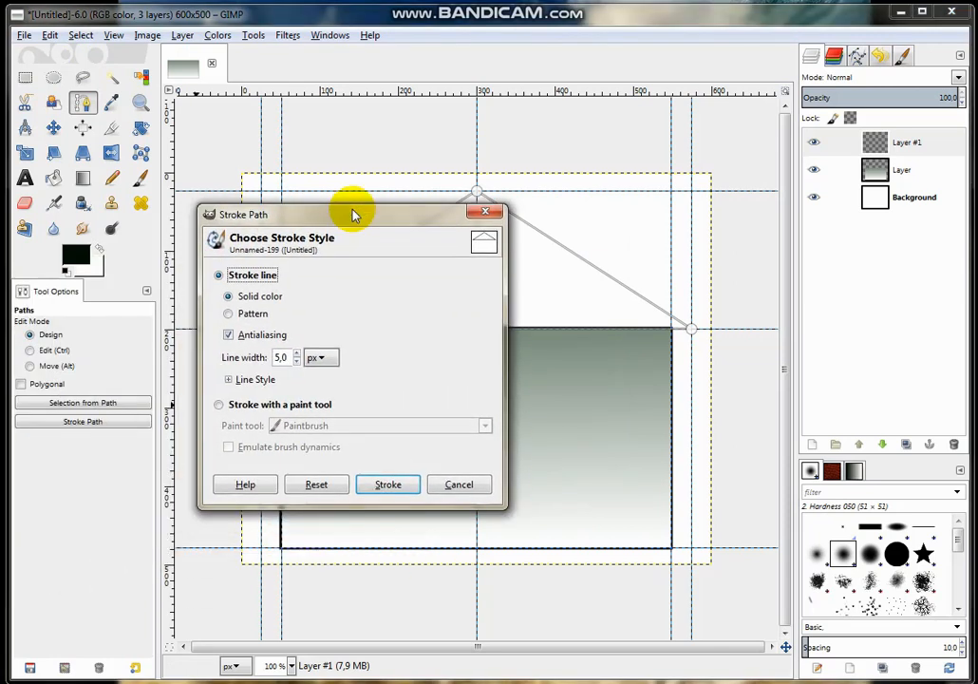
left_click(385, 486)
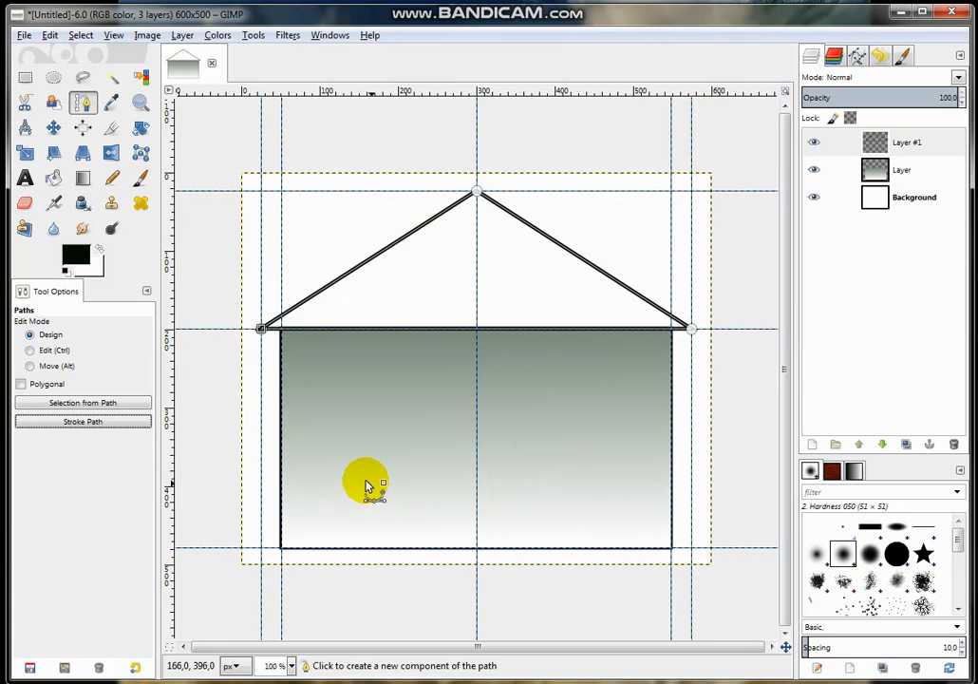
left_click(26, 79)
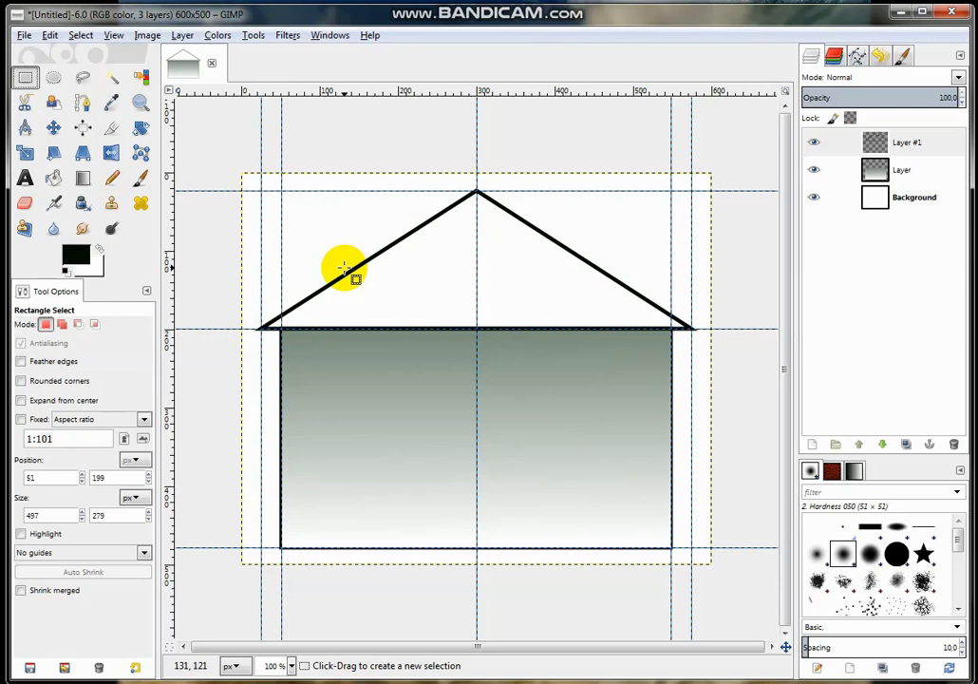
Step: Fill the inside of the roof triangle with the Java pattern using Bucket Fill, set to fill similar colours
left_click(54, 178)
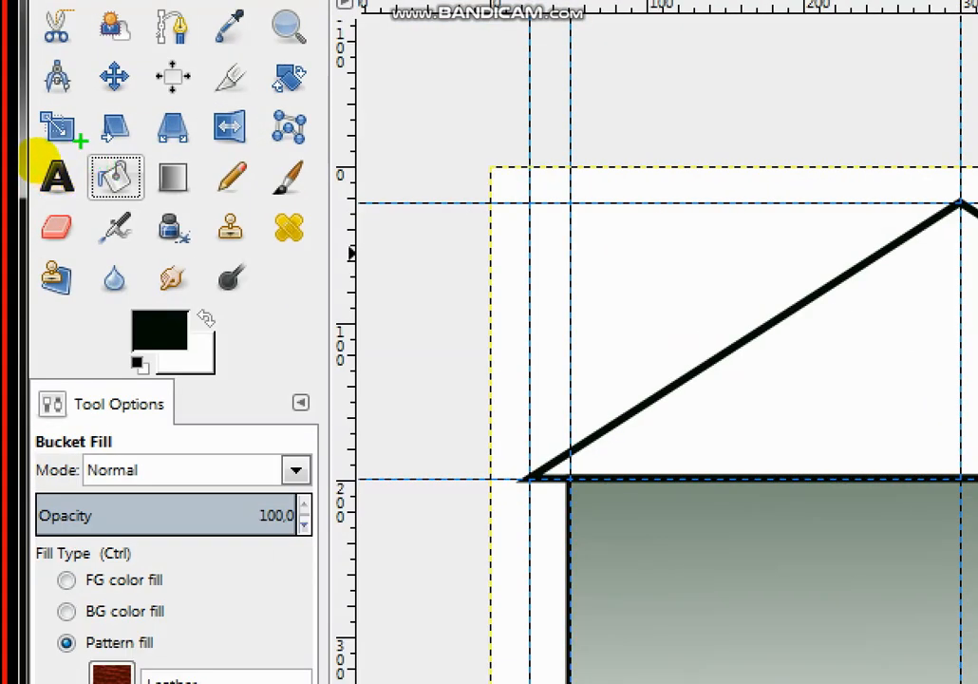
left_click_drag(81, 141, 166, 225)
left_click_drag(49, 618, 152, 670)
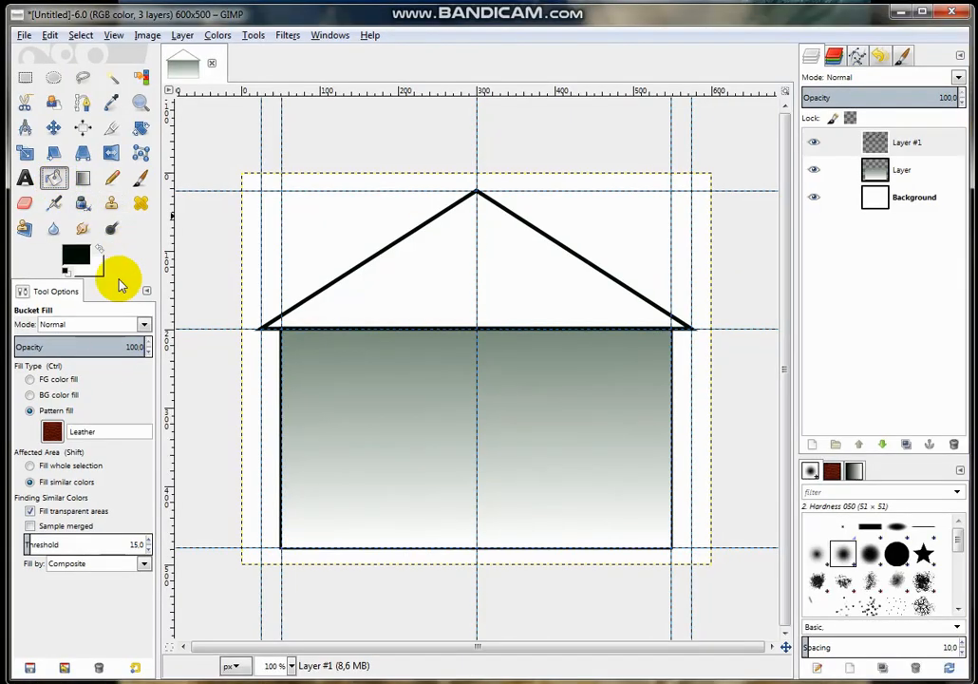
left_click(54, 431)
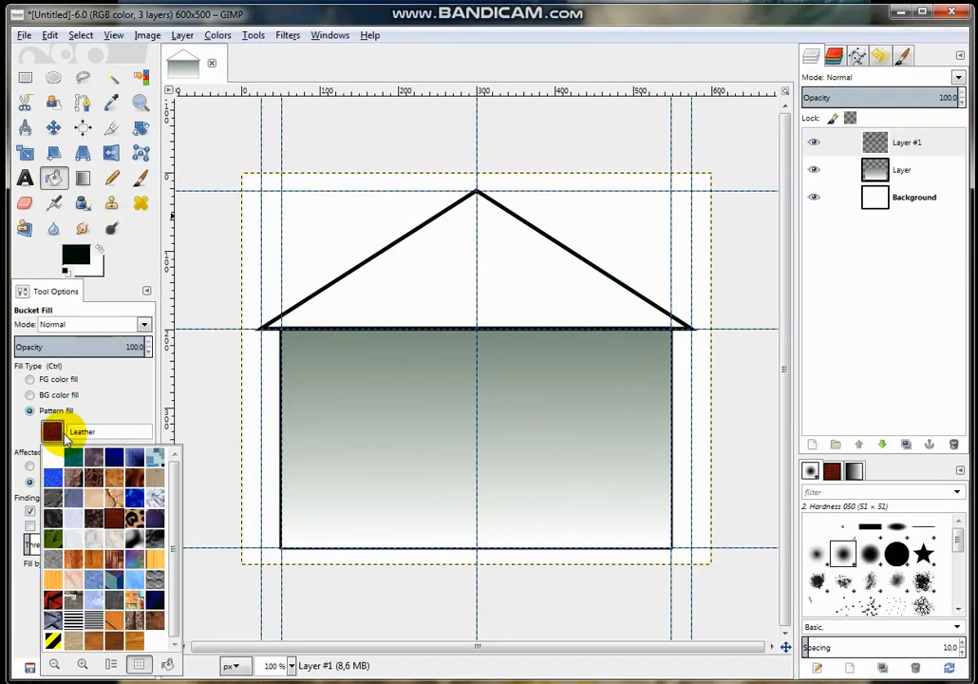
left_click(105, 517)
left_click(102, 513)
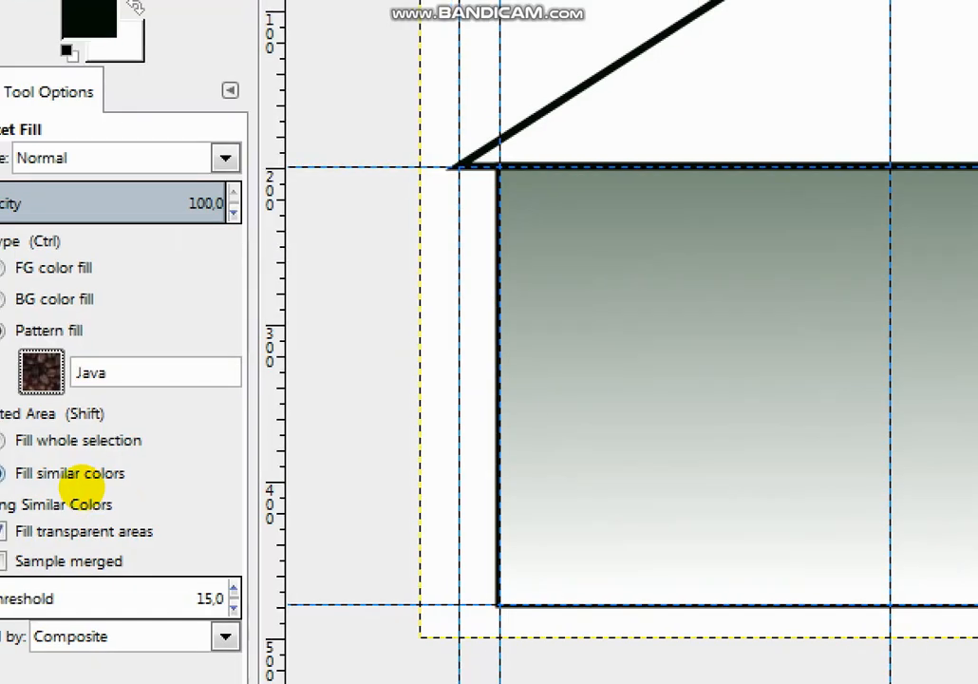
left_click(36, 477)
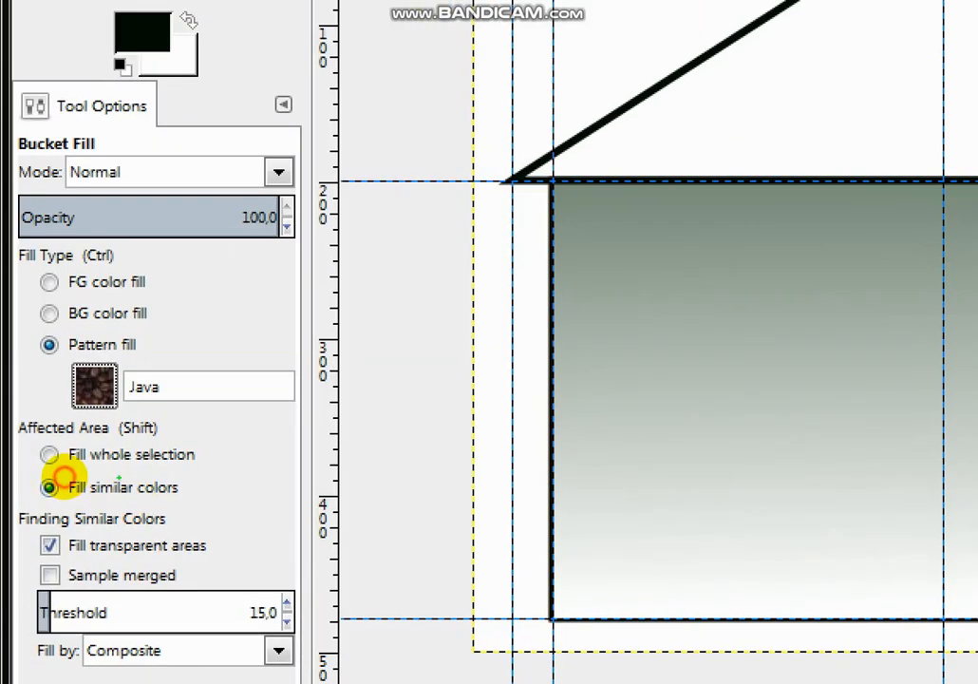
left_click_drag(37, 329, 190, 407)
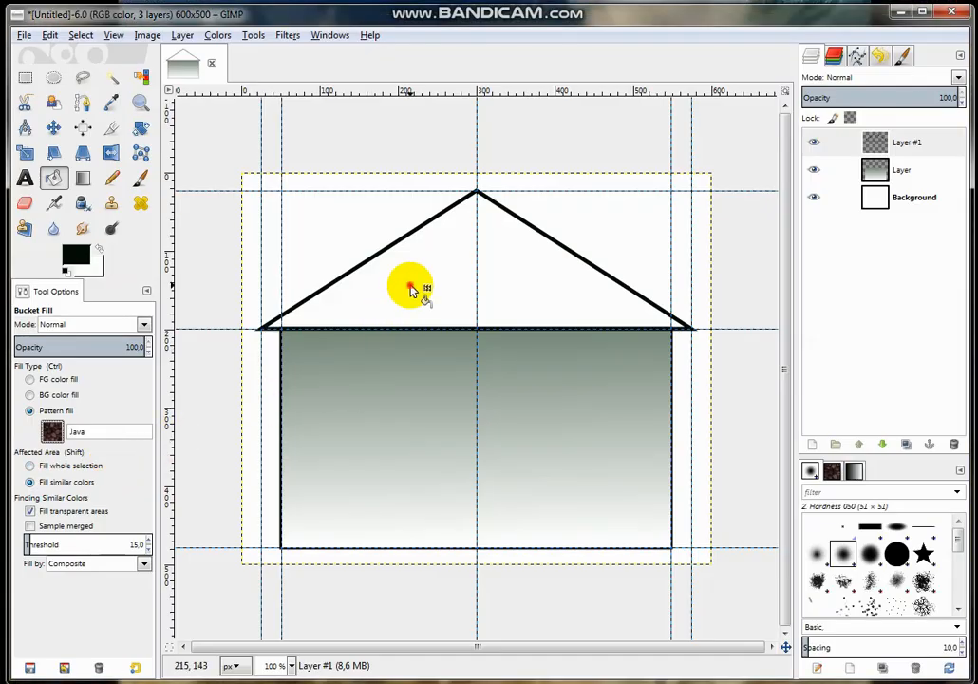
left_click(664, 173)
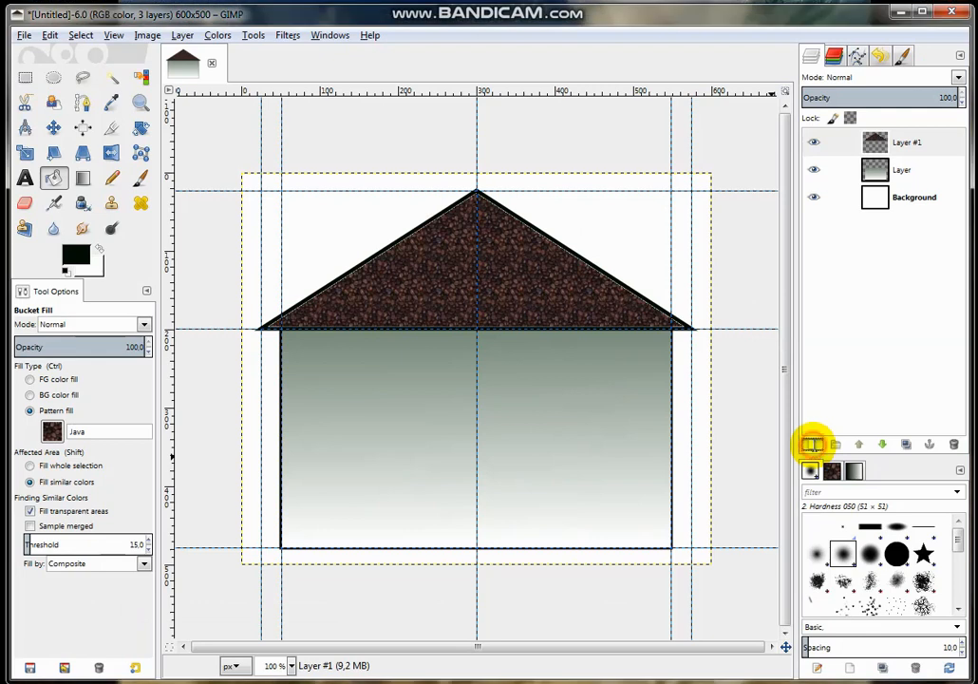
Step: Add a transparent 600 × 500 px layer above the roof's layer and activate the Rectangle Select tool
left_click(800, 442)
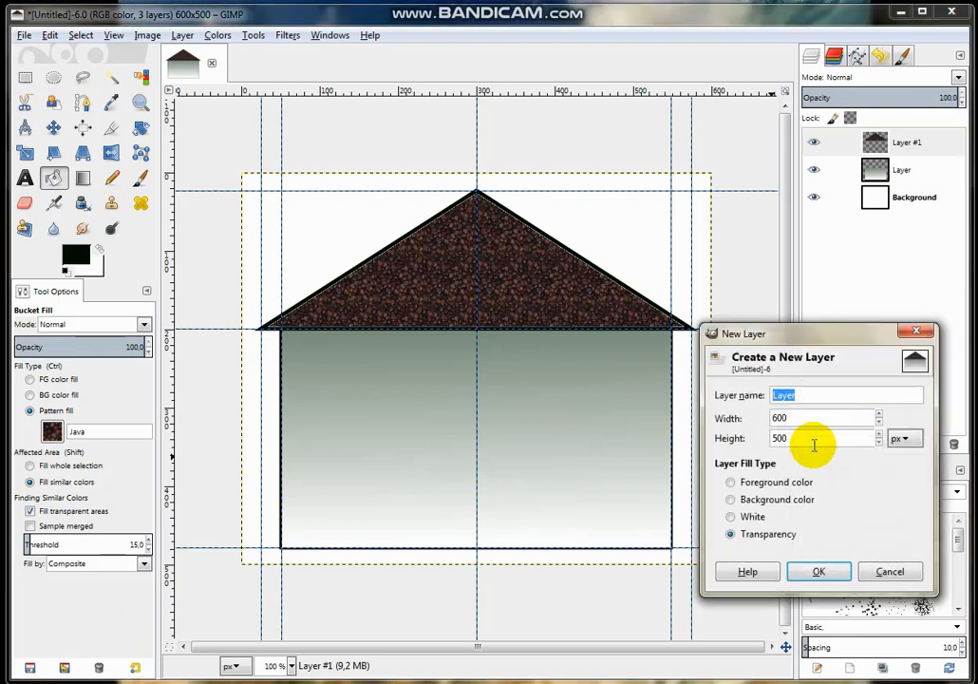
left_click(832, 574)
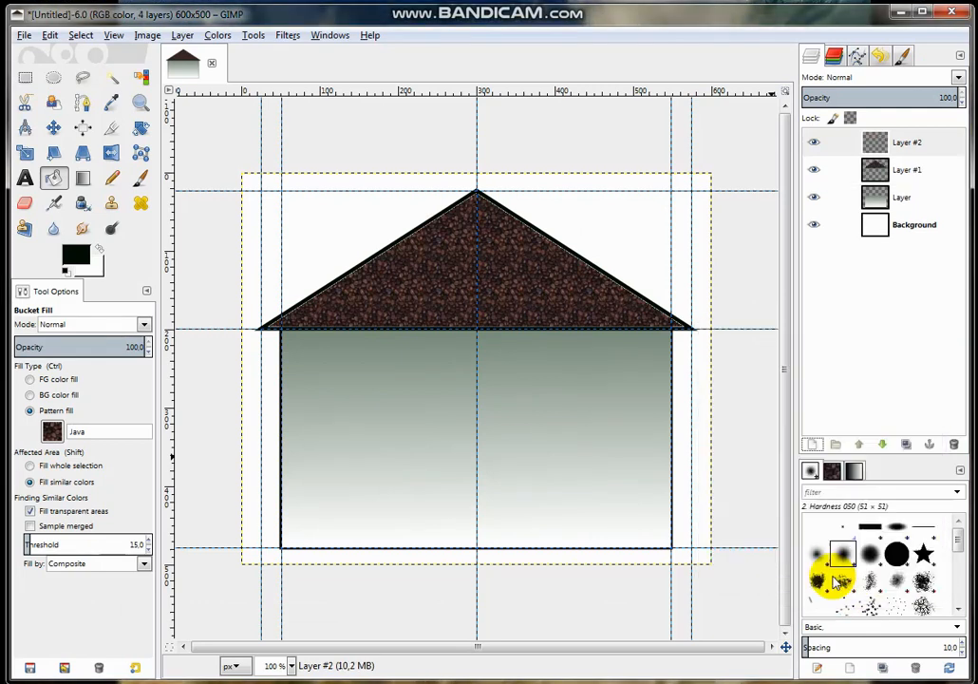
left_click(914, 144)
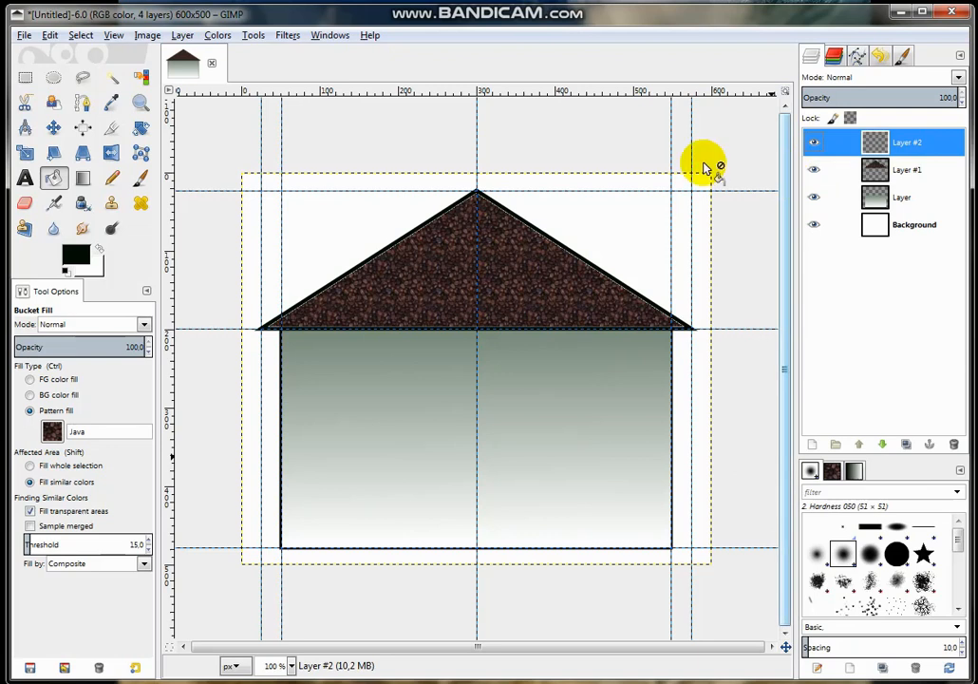
left_click(25, 82)
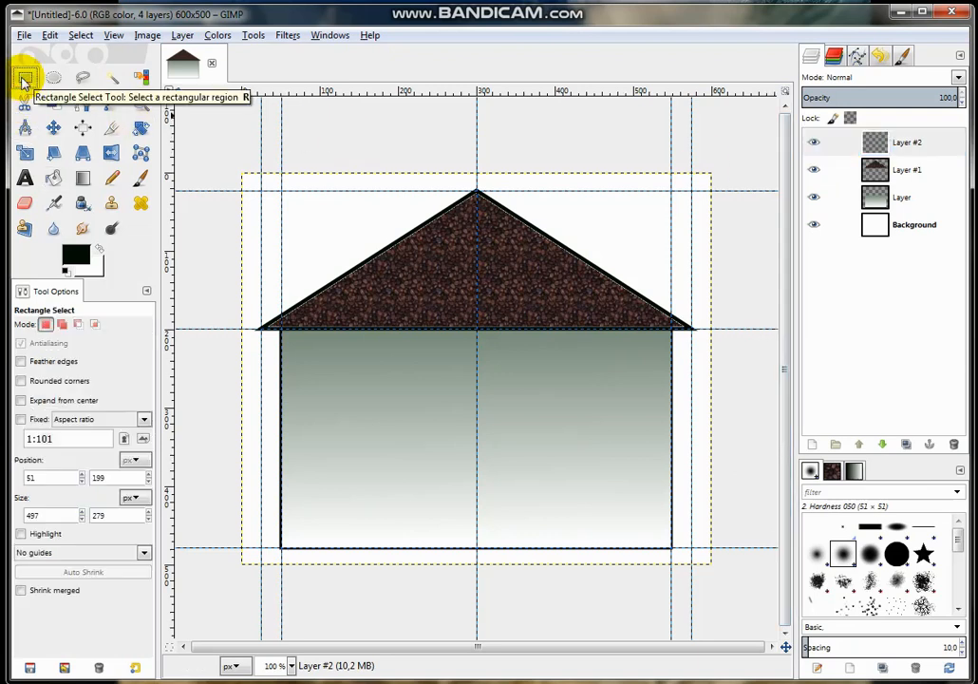
left_click_drag(408, 406, 509, 534)
left_click_drag(447, 476, 450, 456)
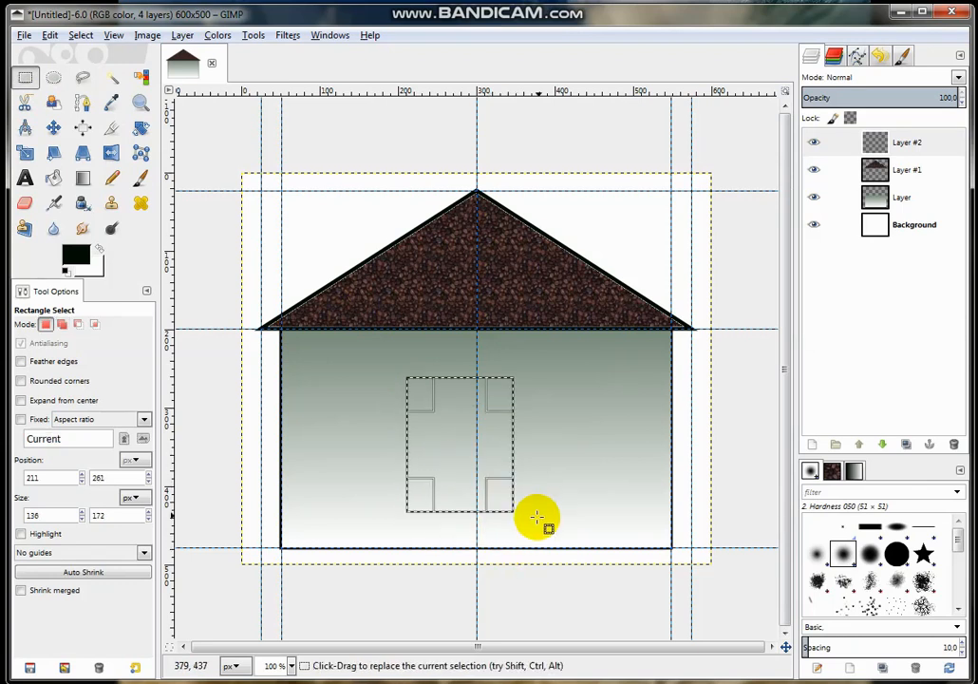
left_click(513, 512)
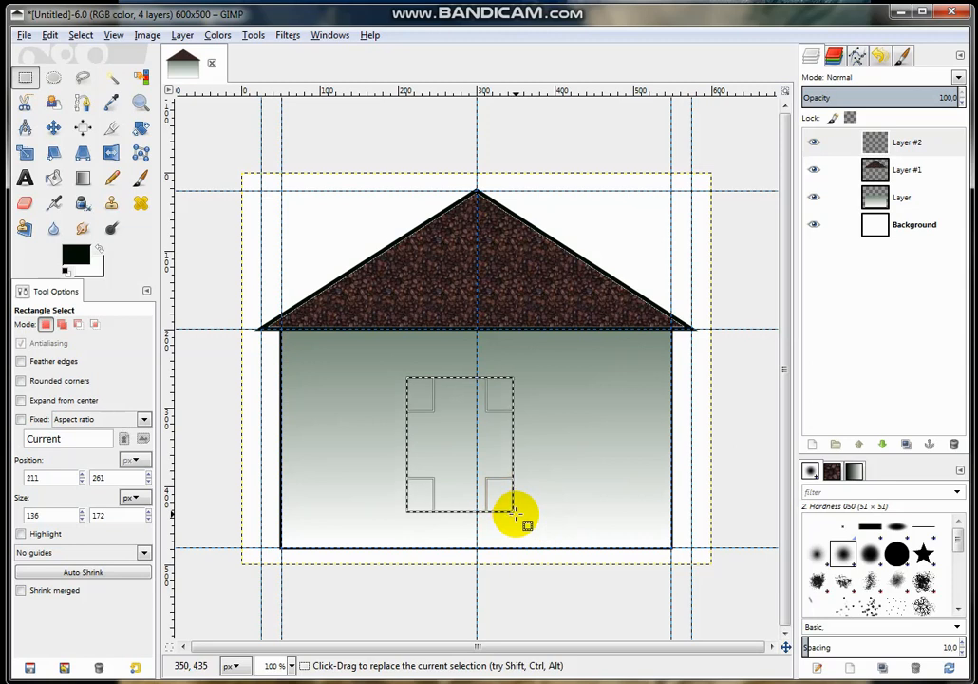
left_click_drag(513, 511, 517, 516)
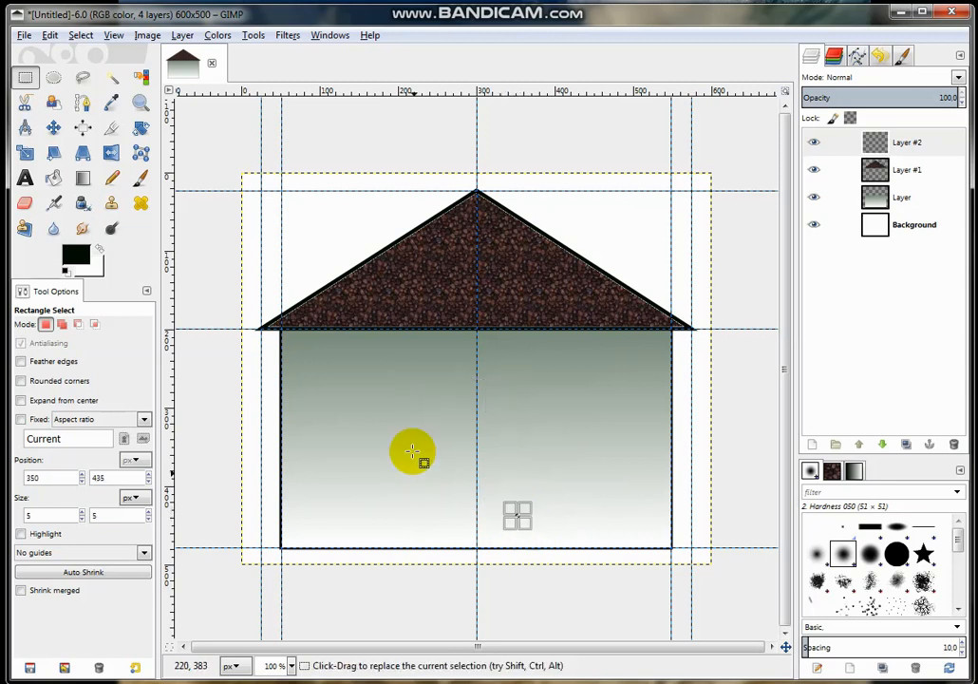
left_click(403, 380, "shift")
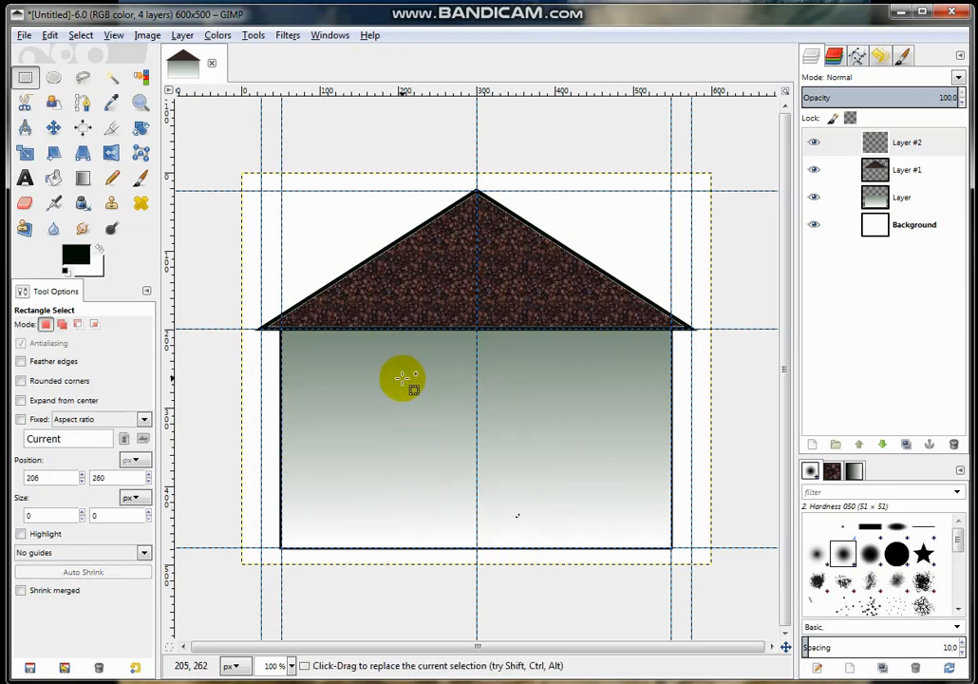
Step: Select a rectangle about 151 × 194 px across the centre guide in the lower part of the wall and stroke its outline
left_click_drag(409, 380, 522, 528)
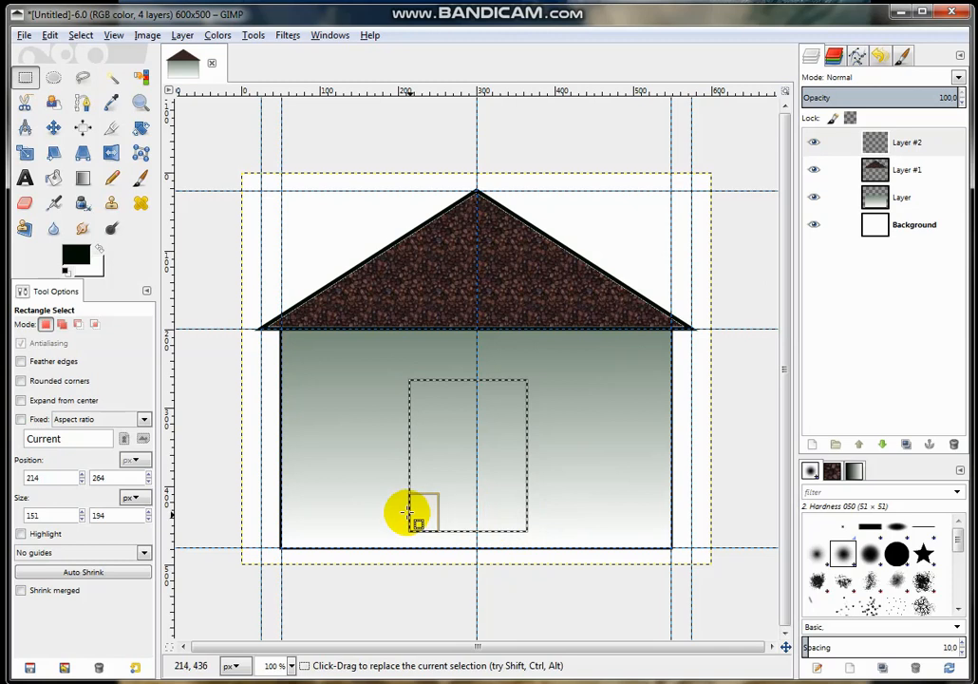
left_click(50, 38)
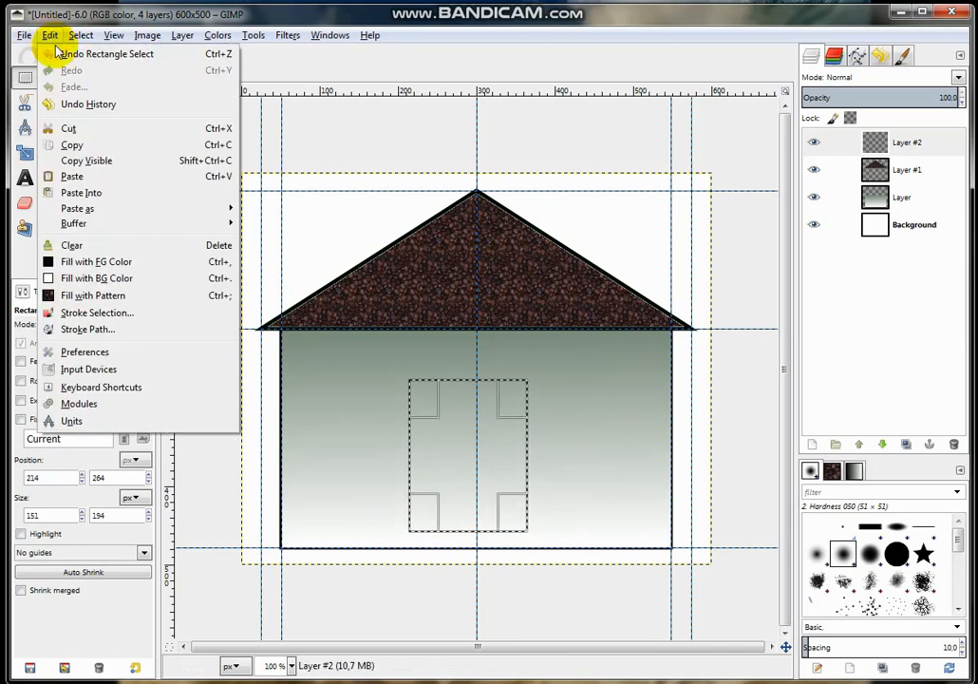
left_click(99, 314)
left_click(521, 486)
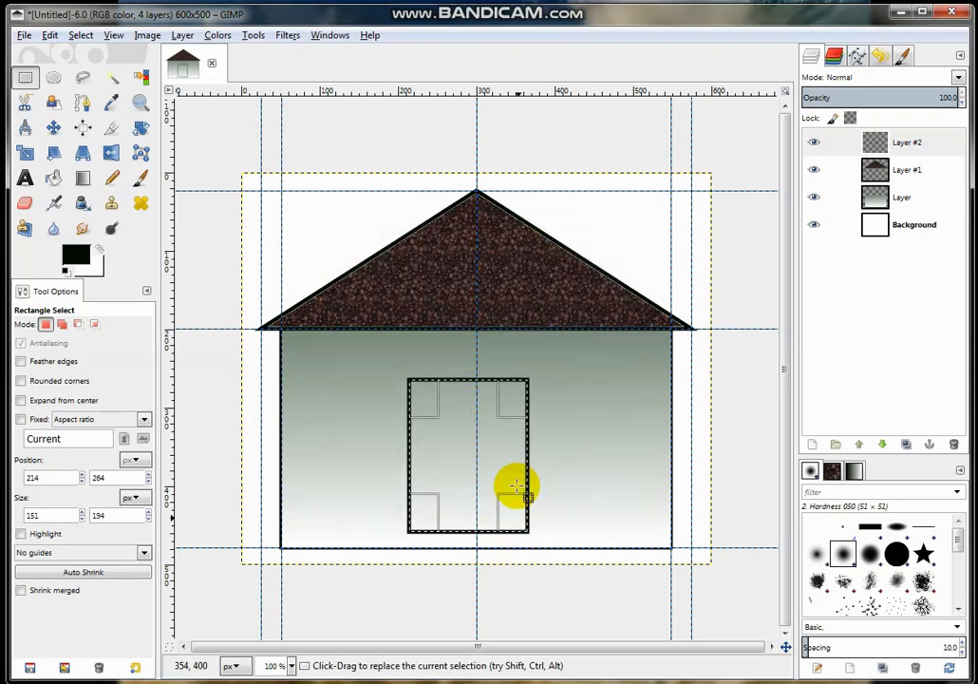
Step: Fill the selected door rectangle with a linear gradient running left to right from green 5ea468 to the white background colour
left_click(72, 252)
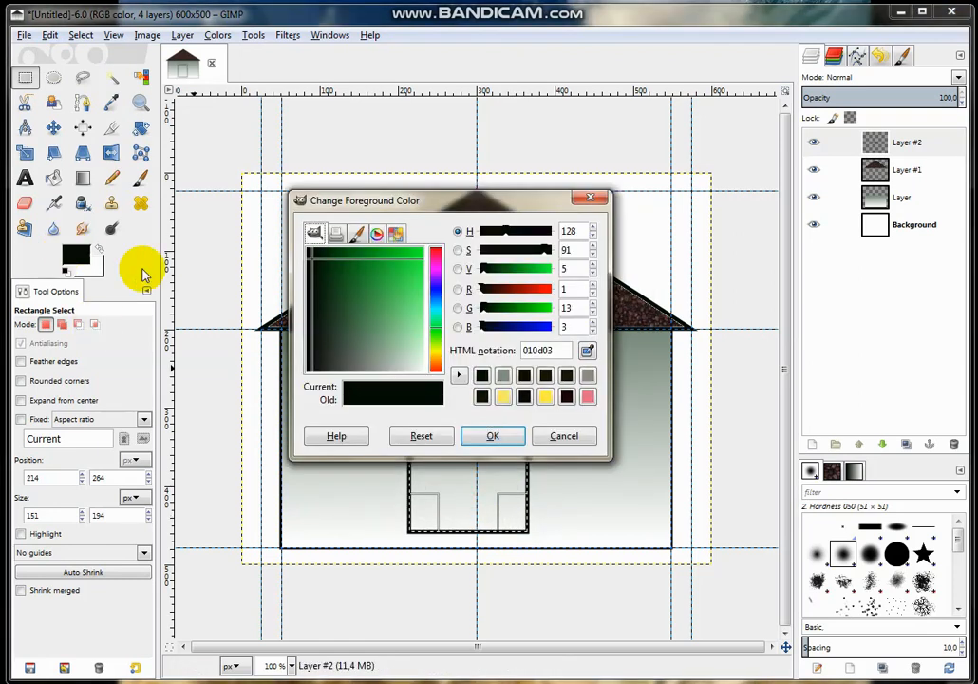
left_click(383, 322)
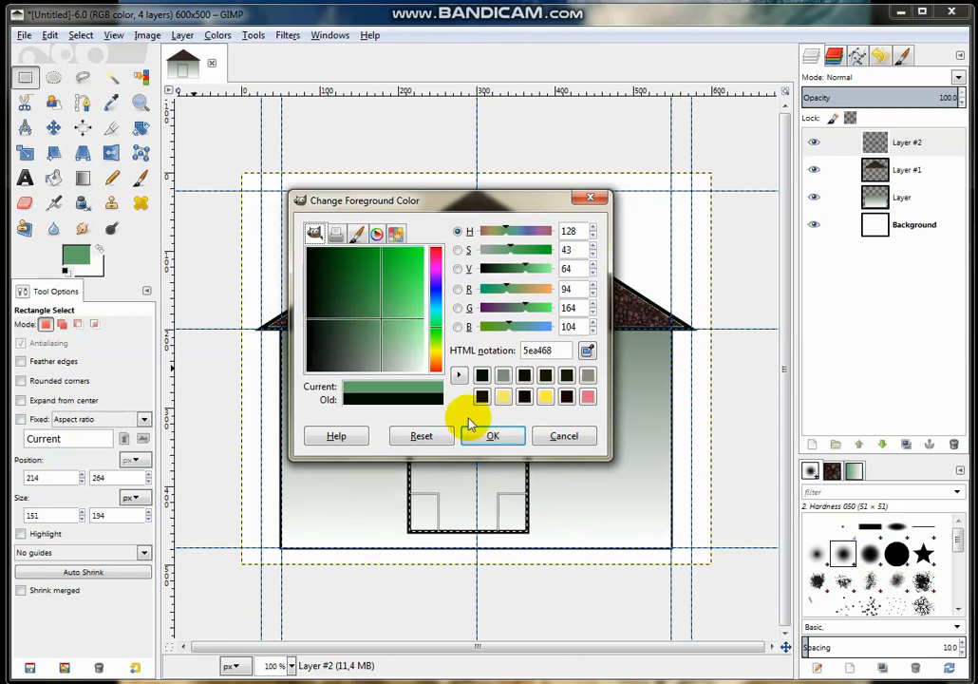
left_click(492, 435)
left_click(84, 179)
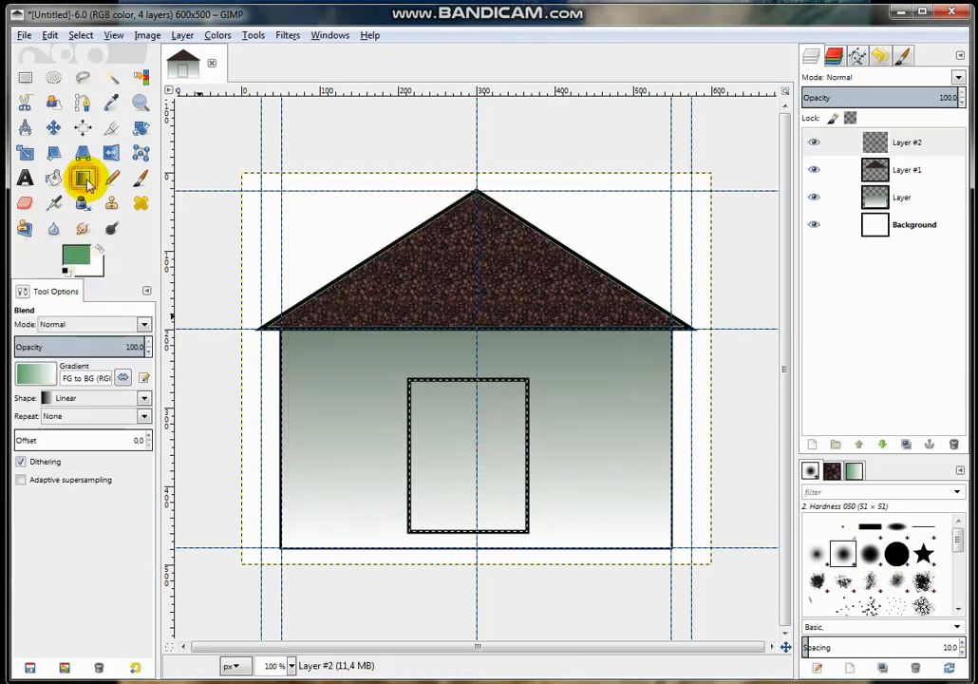
left_click_drag(415, 453, 524, 453)
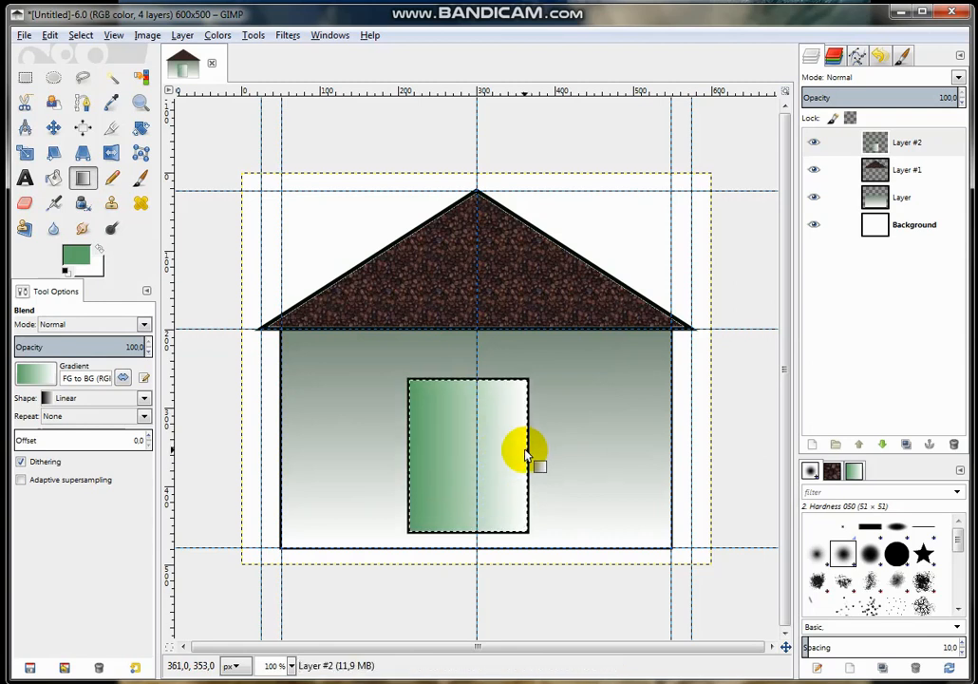
Step: Refill the door with a left-to-right linear gradient from dark green 28552f to white and clear the selection with Rectangle Select
left_click(78, 255)
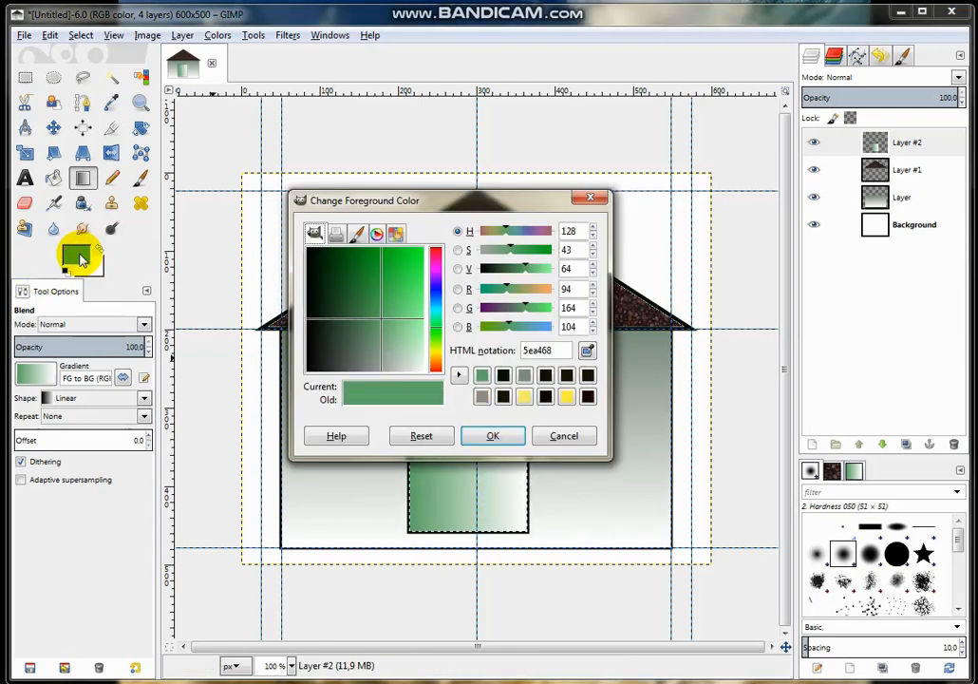
left_click(348, 313)
left_click(497, 433)
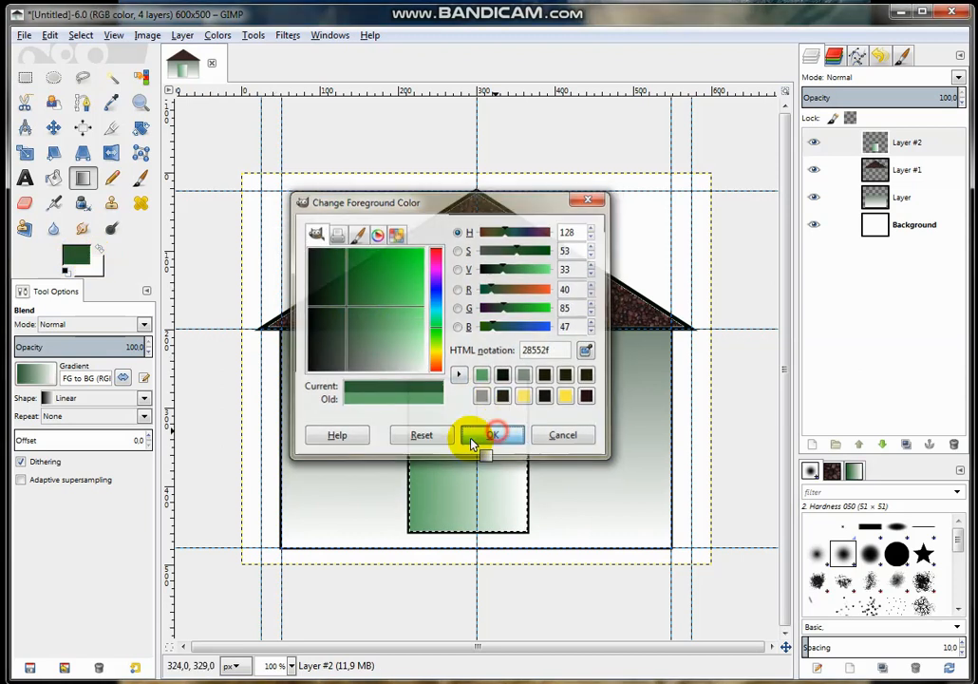
left_click_drag(415, 450, 522, 453)
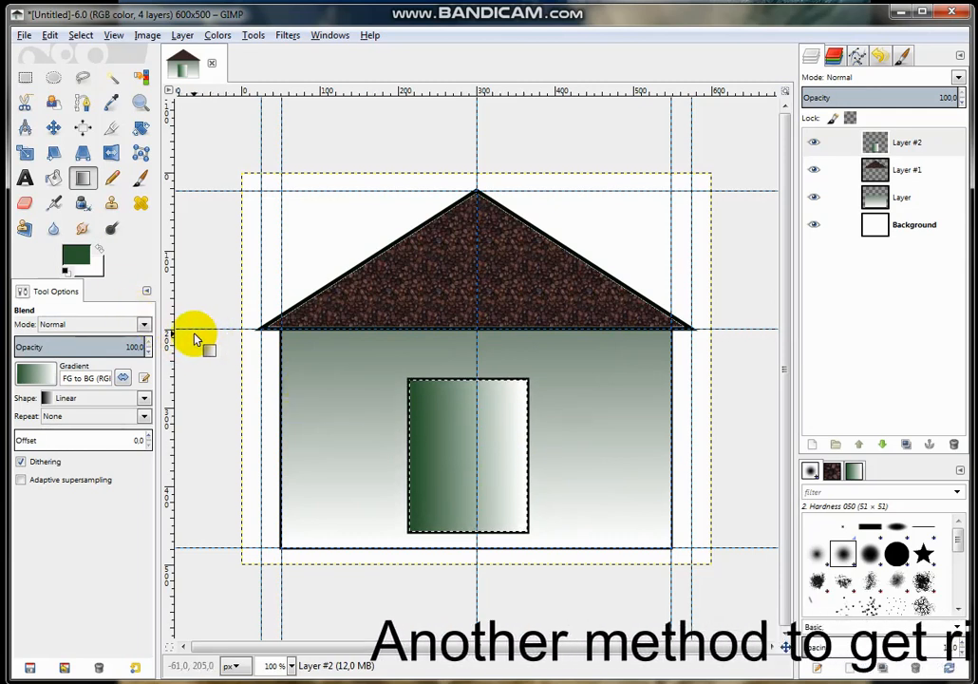
left_click(26, 78)
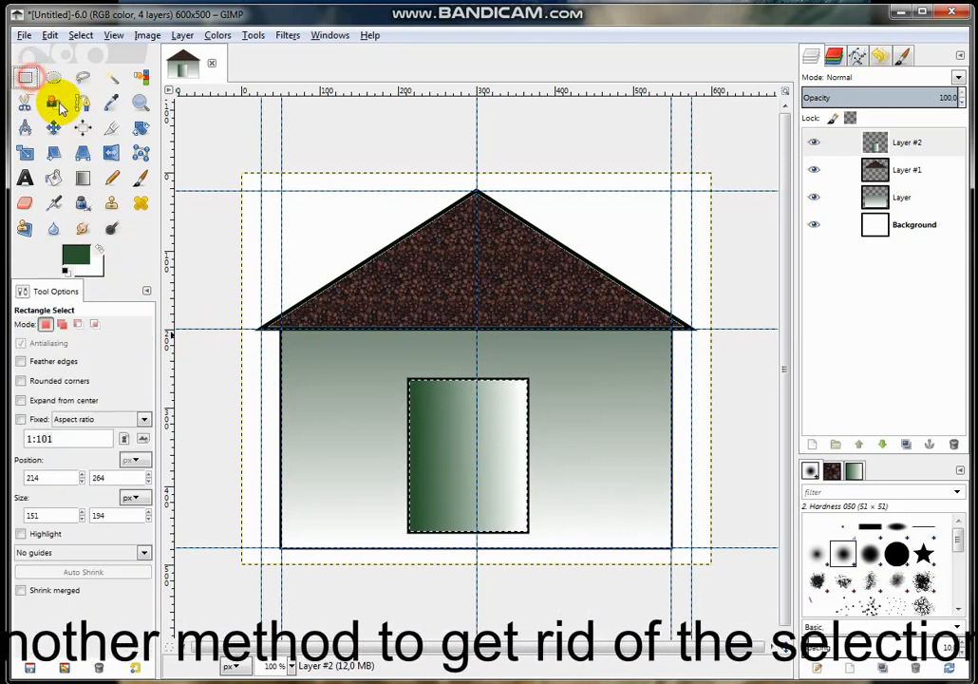
left_click(379, 433)
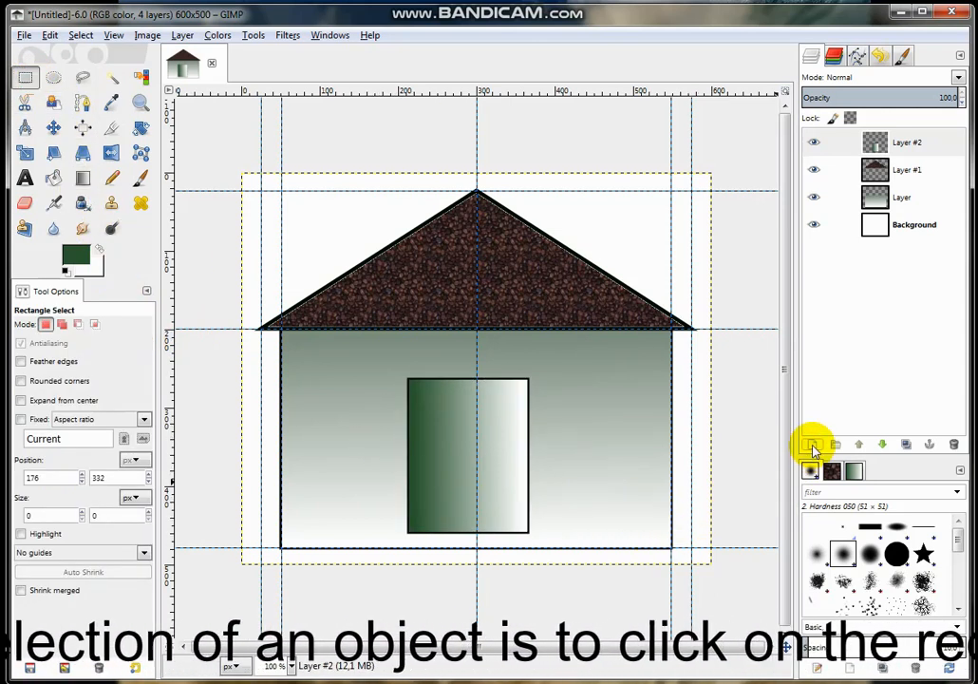
Step: Add a transparent 600 × 500 px layer and select a rectangle about 195 × 54 px across the foot of the door
left_click(812, 445)
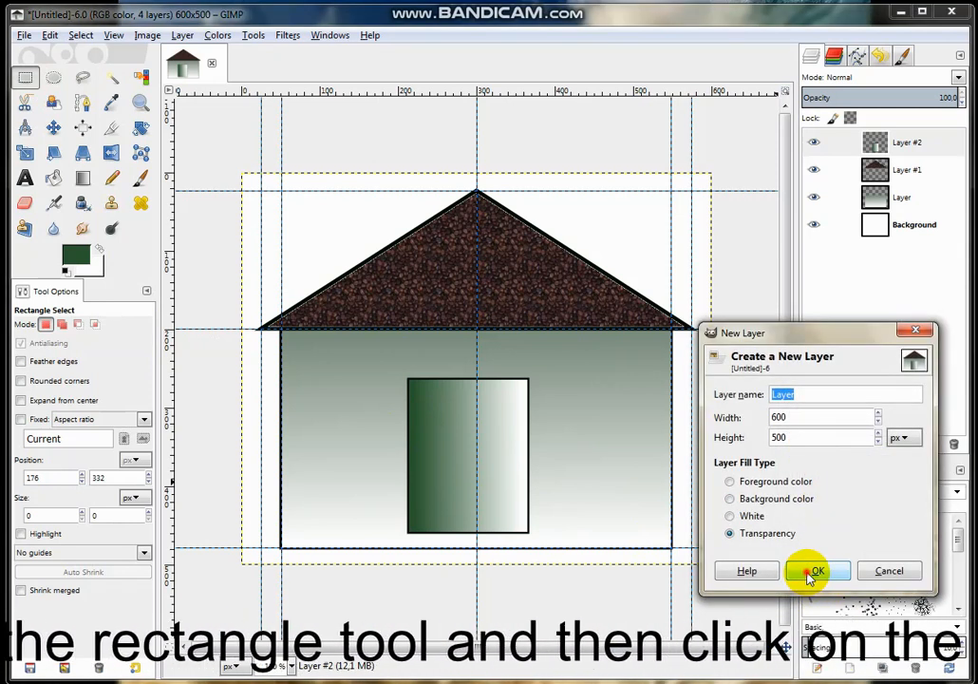
left_click(809, 575)
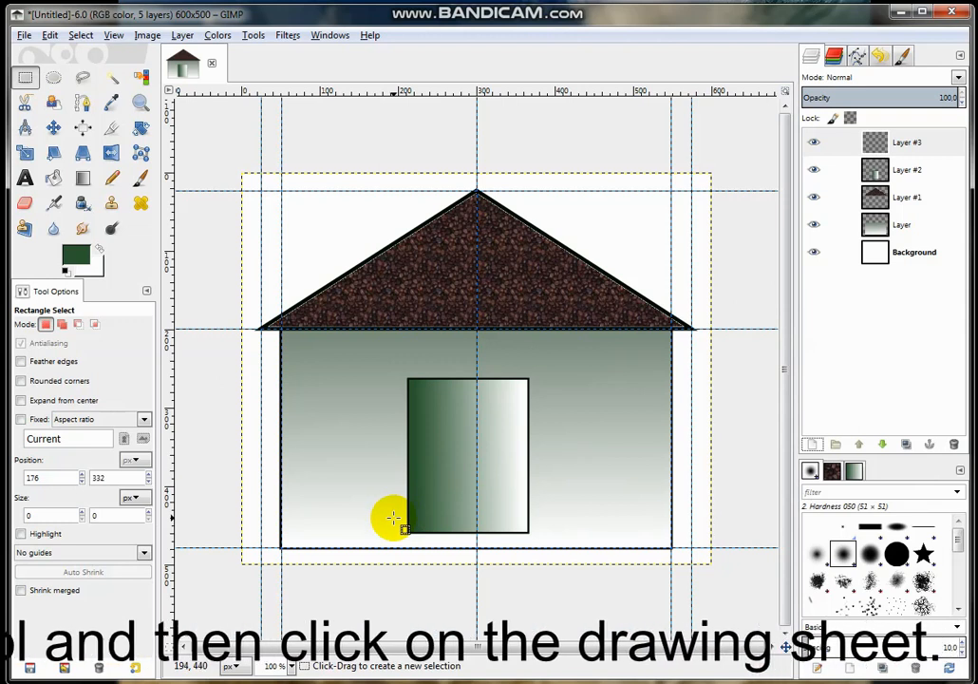
left_click_drag(392, 518, 461, 536)
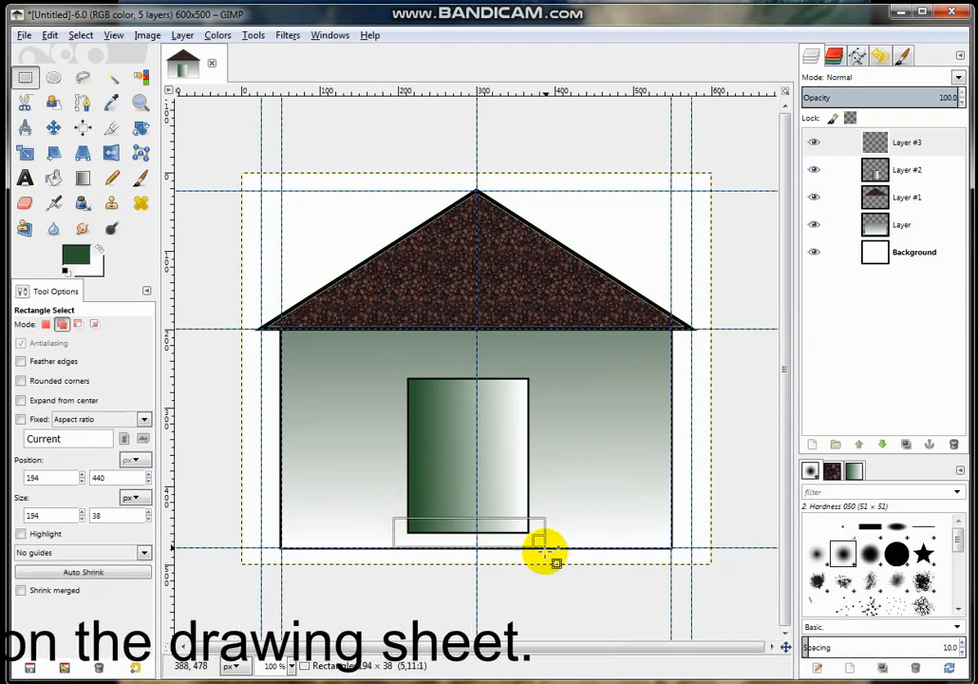
left_click_drag(546, 560, 546, 560)
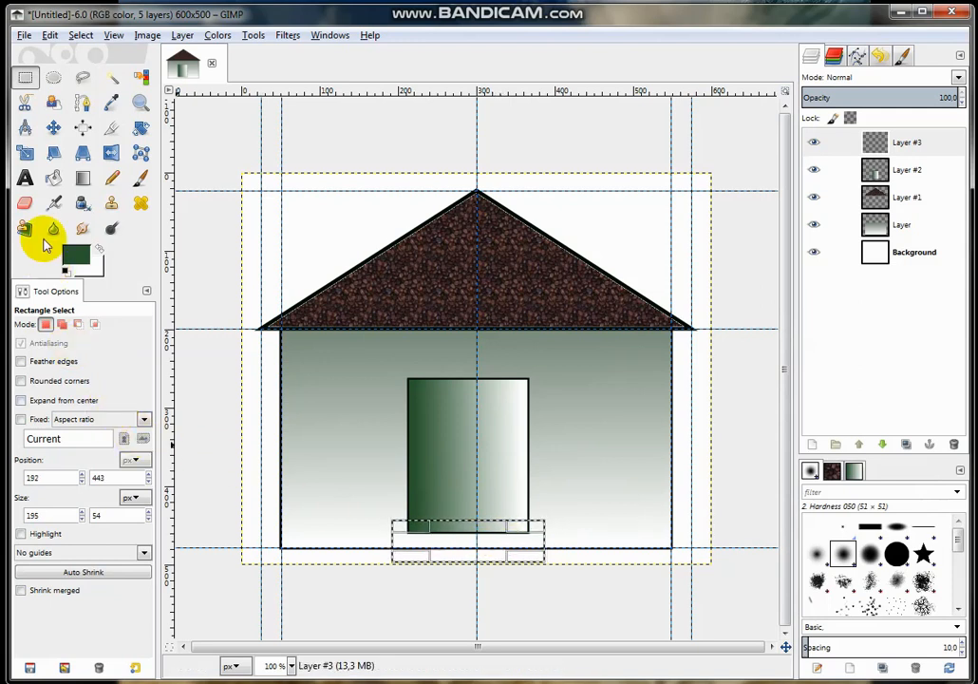
Step: Fill the selected doorstep rectangle with the Bricks pattern using Bucket Fill
left_click(53, 178)
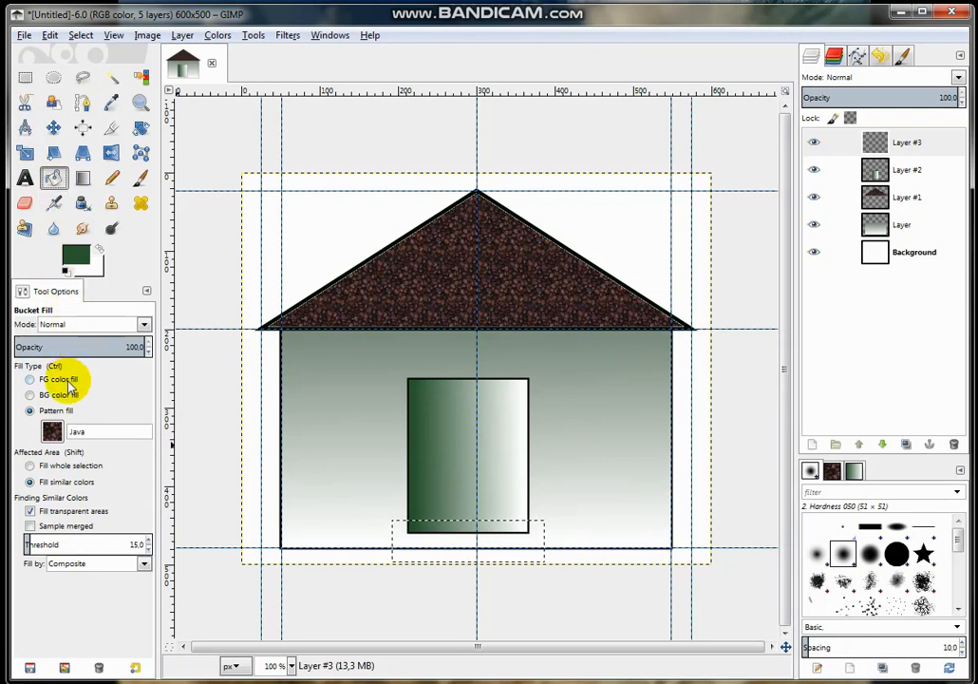
left_click(54, 432)
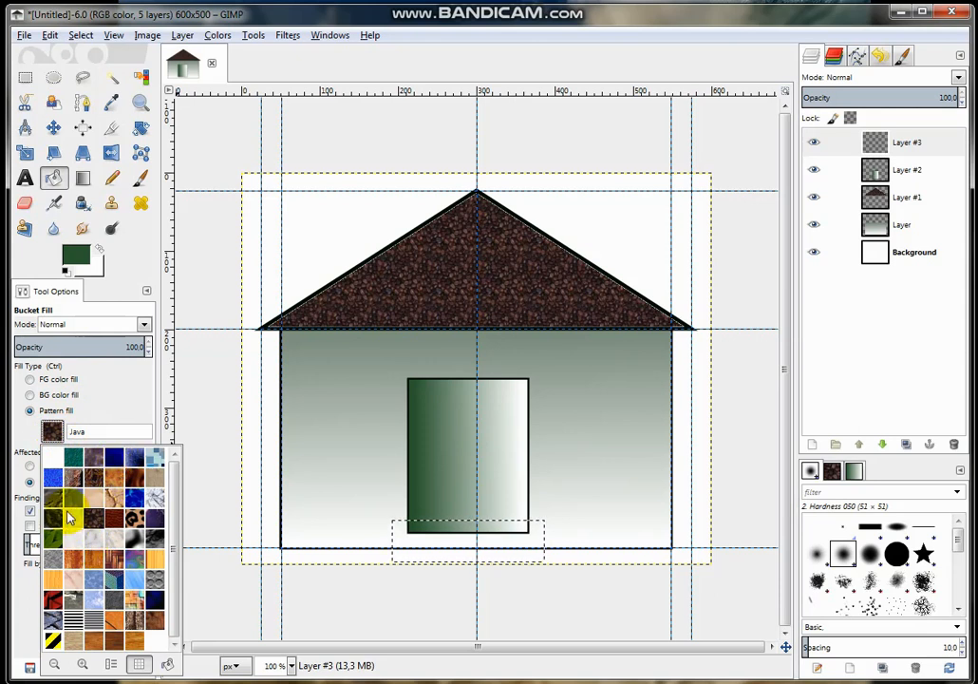
left_click(73, 477)
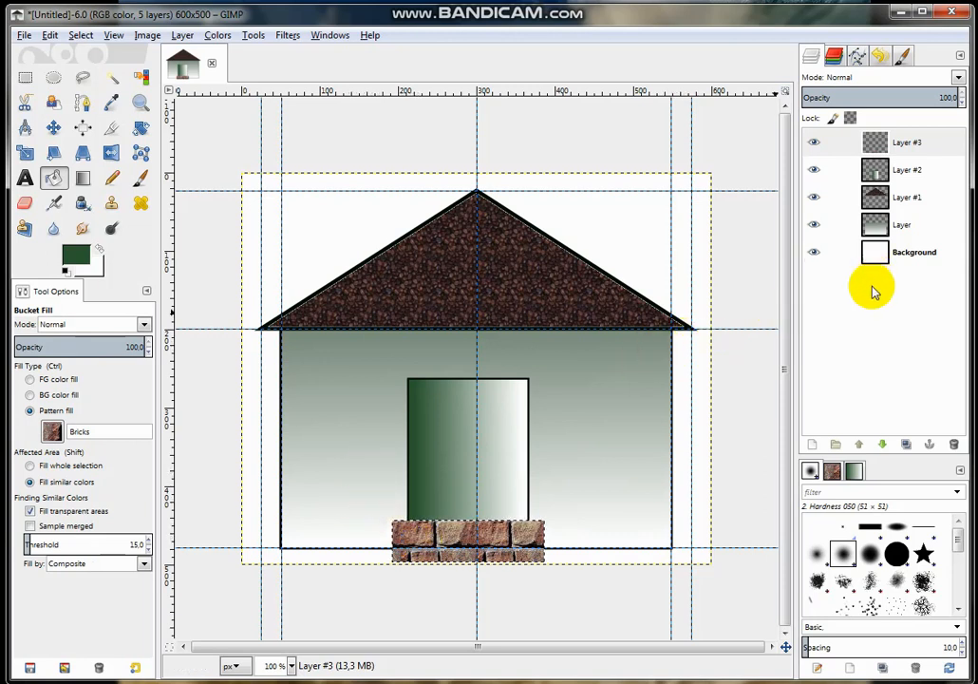
Step: Add a transparent 600 × 500 px layer above the doorstep's layer and make it active
left_click(813, 444)
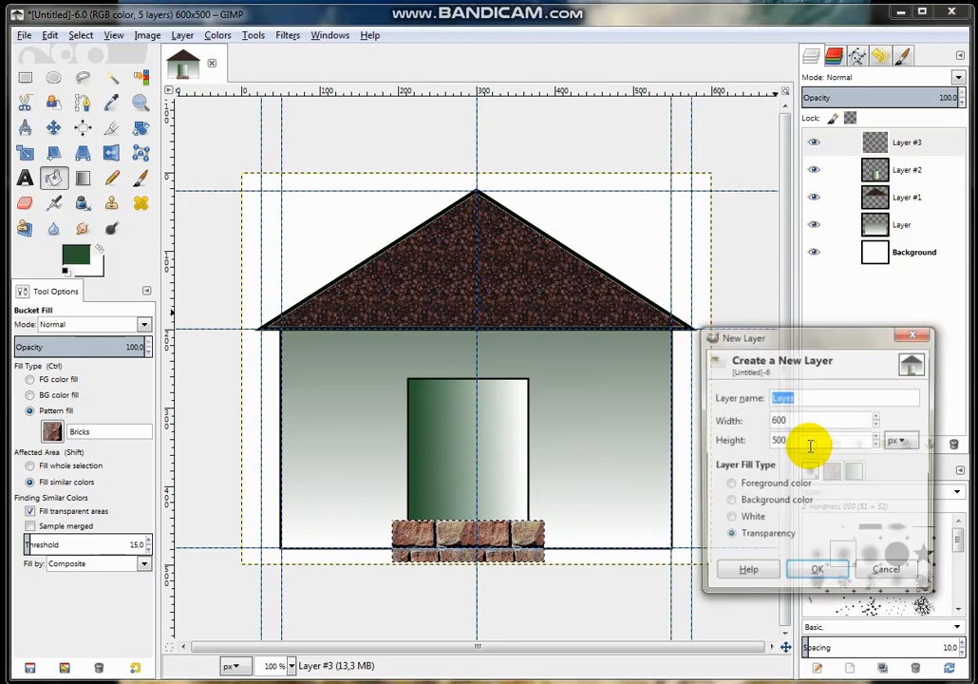
left_click(818, 575)
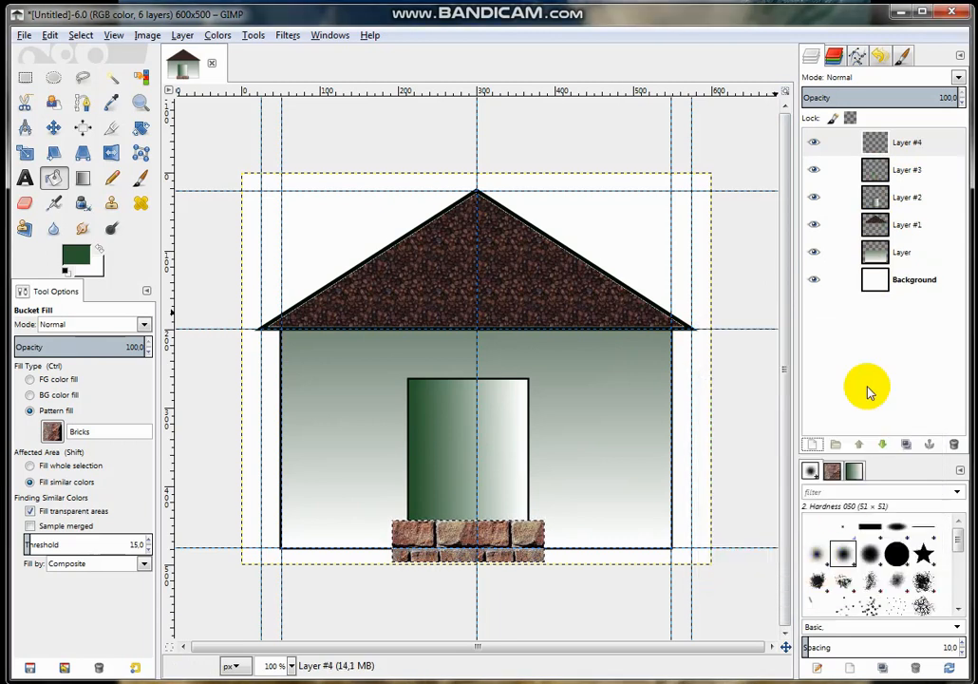
left_click(907, 143)
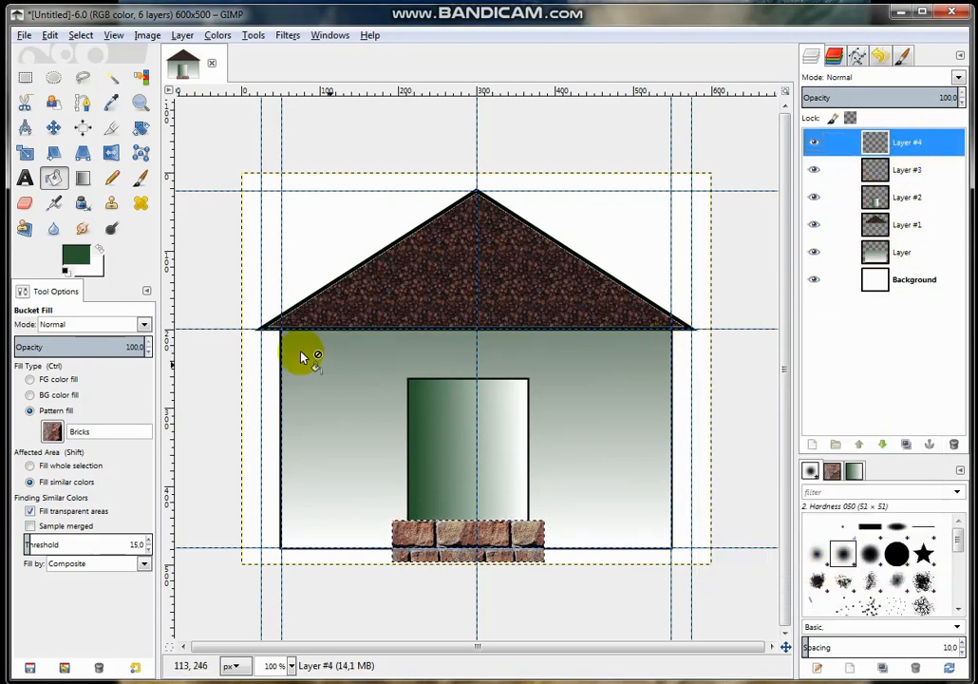
Step: Select a rectangle about 93 × 126 px on the wall left of the door and stroke it with a solid-colour line 5 px wide
left_click(25, 79)
left_click_drag(298, 377, 370, 472)
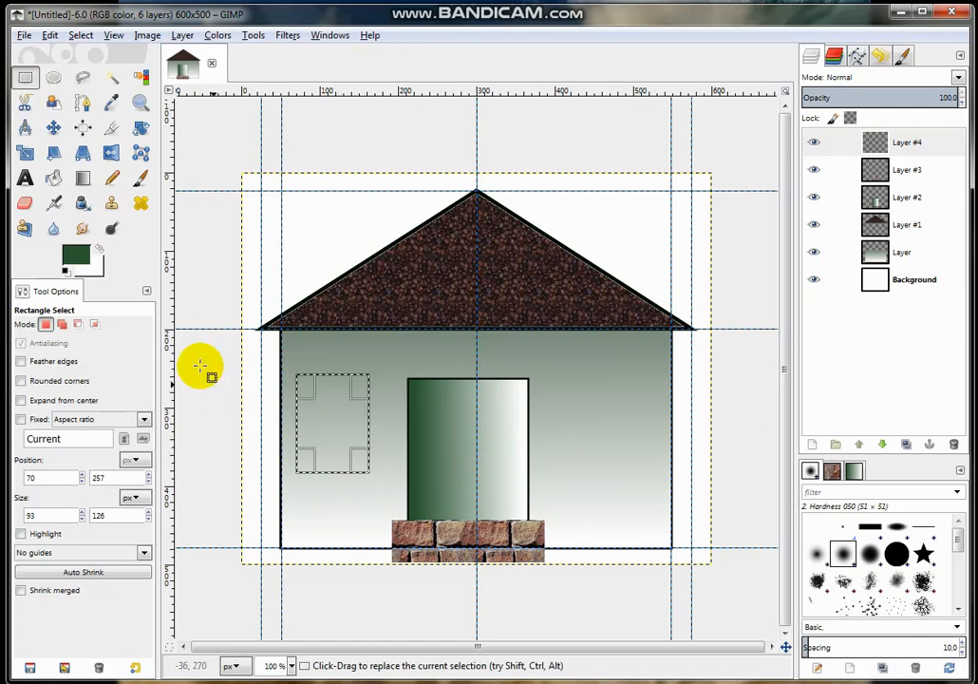
left_click(49, 35)
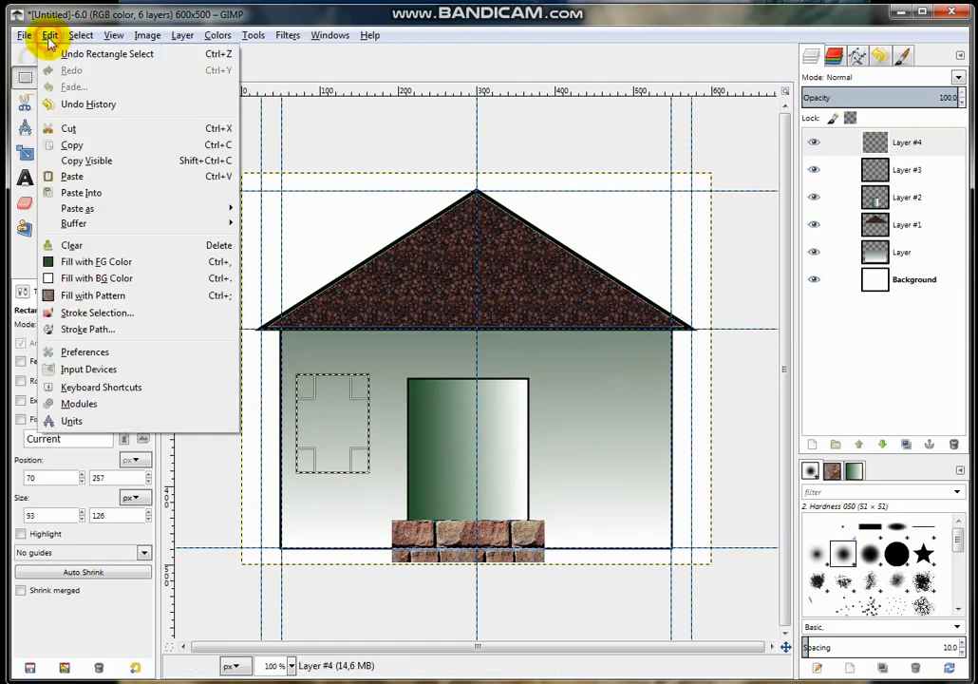
left_click(86, 312)
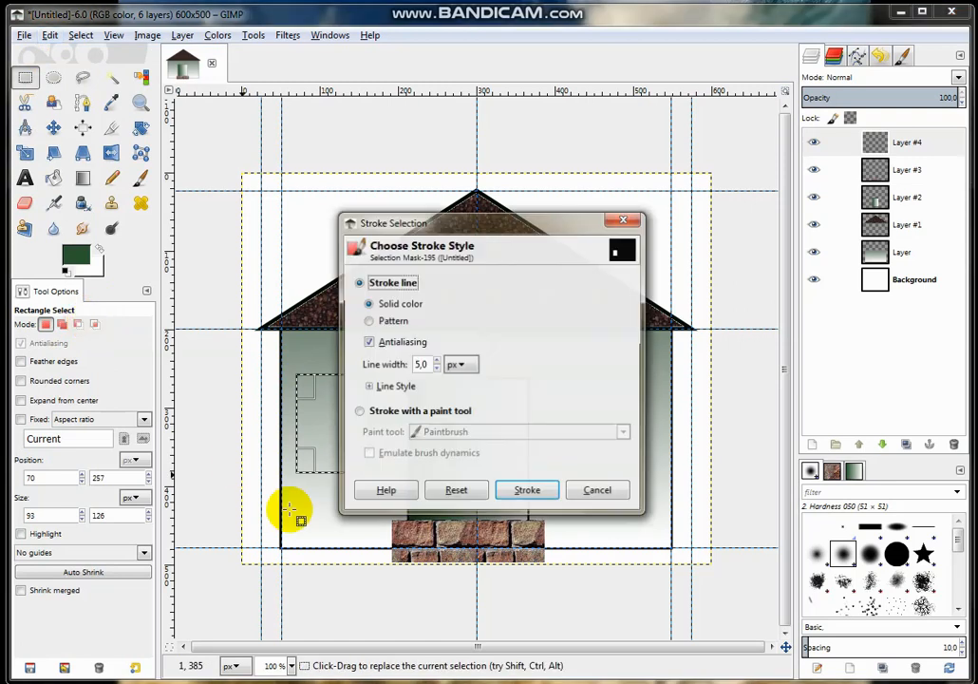
left_click(529, 492)
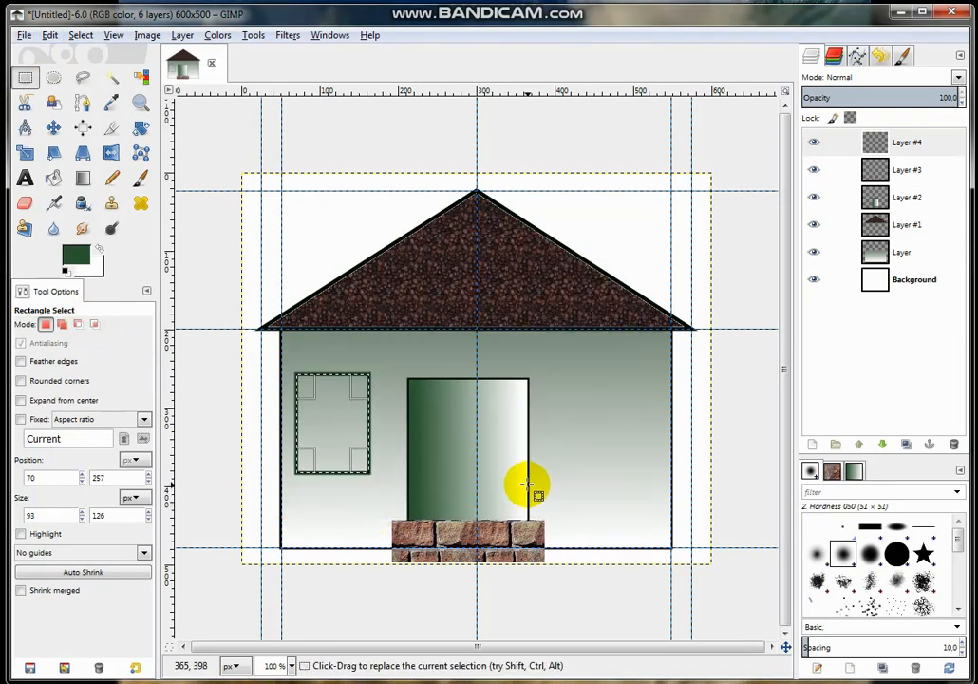
left_click(82, 103)
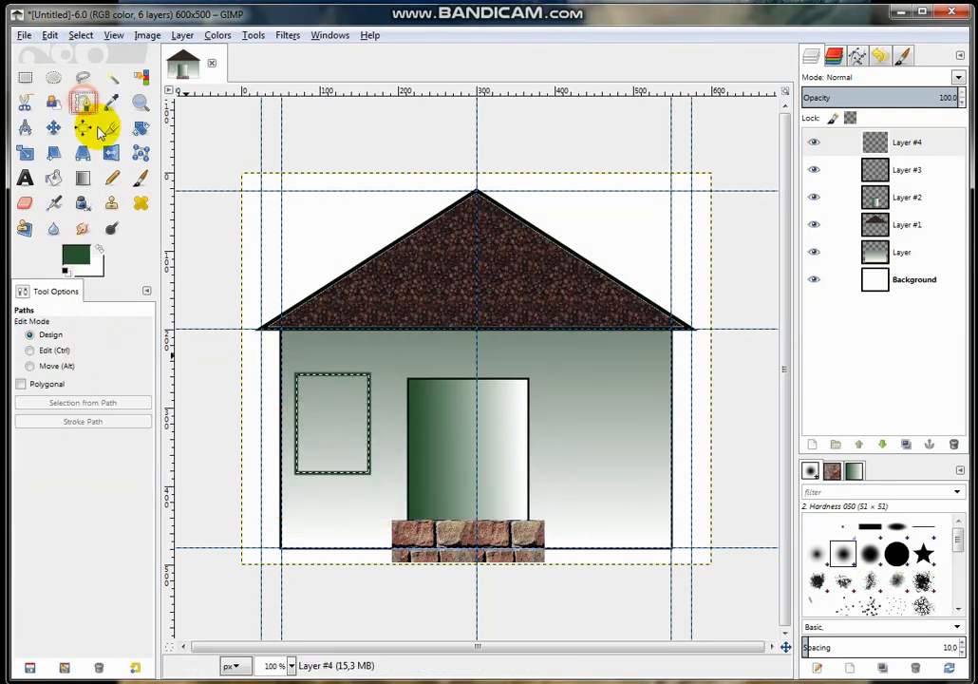
left_click(296, 425)
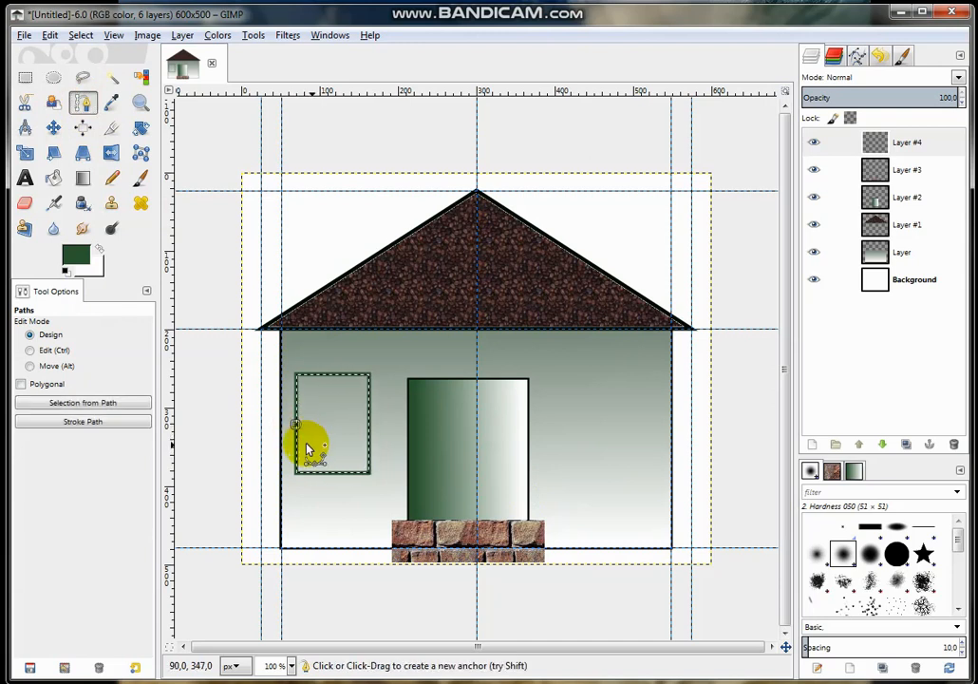
left_click(27, 76)
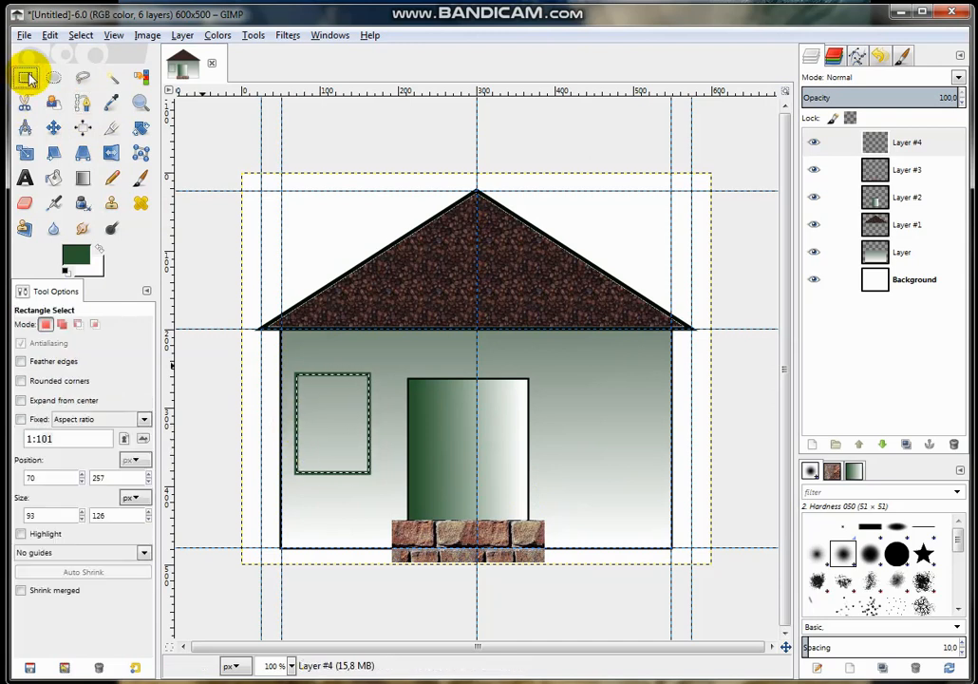
Step: Fill the selected window rectangle with a left-to-right linear gradient from pink ef8f98 to white using the Blend tool
left_click(83, 178)
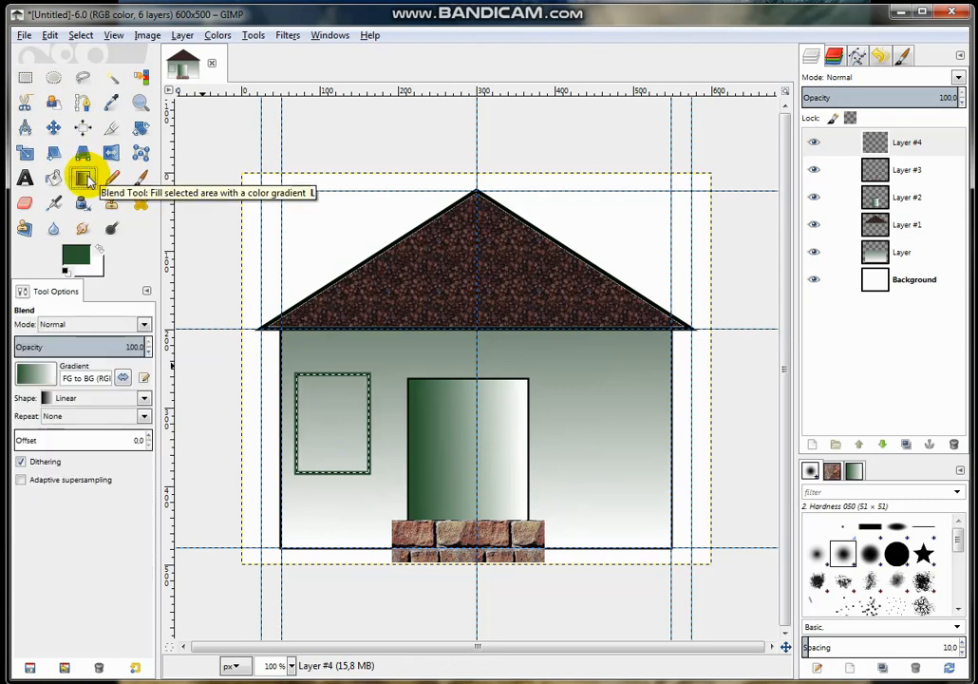
left_click(71, 261)
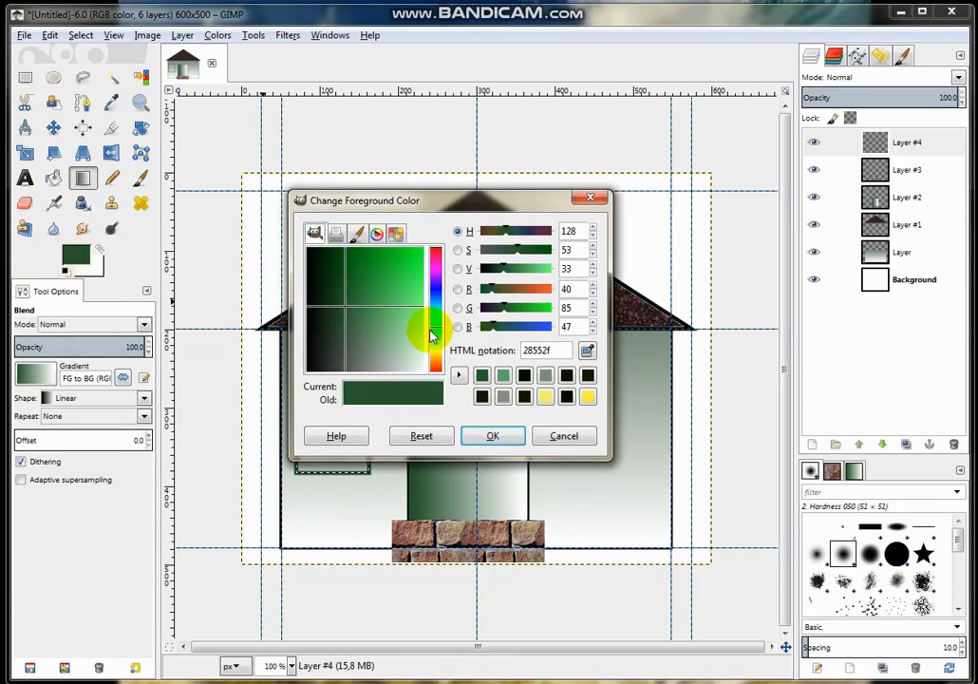
left_click(433, 318)
left_click_drag(436, 273, 436, 254)
left_click(409, 321)
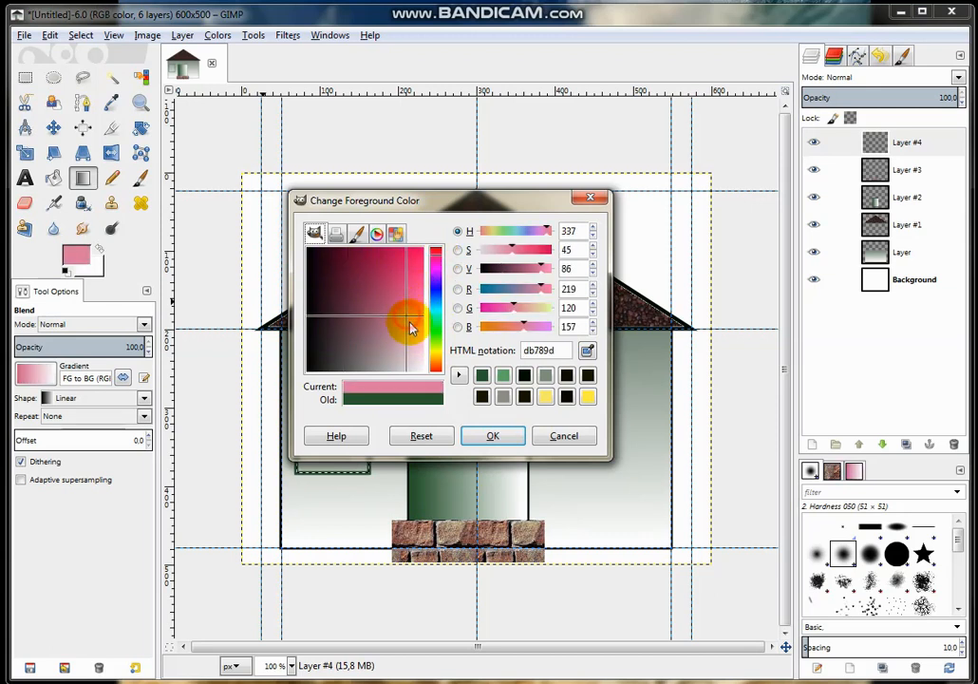
left_click(438, 257)
left_click_drag(438, 251, 437, 250)
left_click(410, 322)
left_click_drag(411, 328, 418, 328)
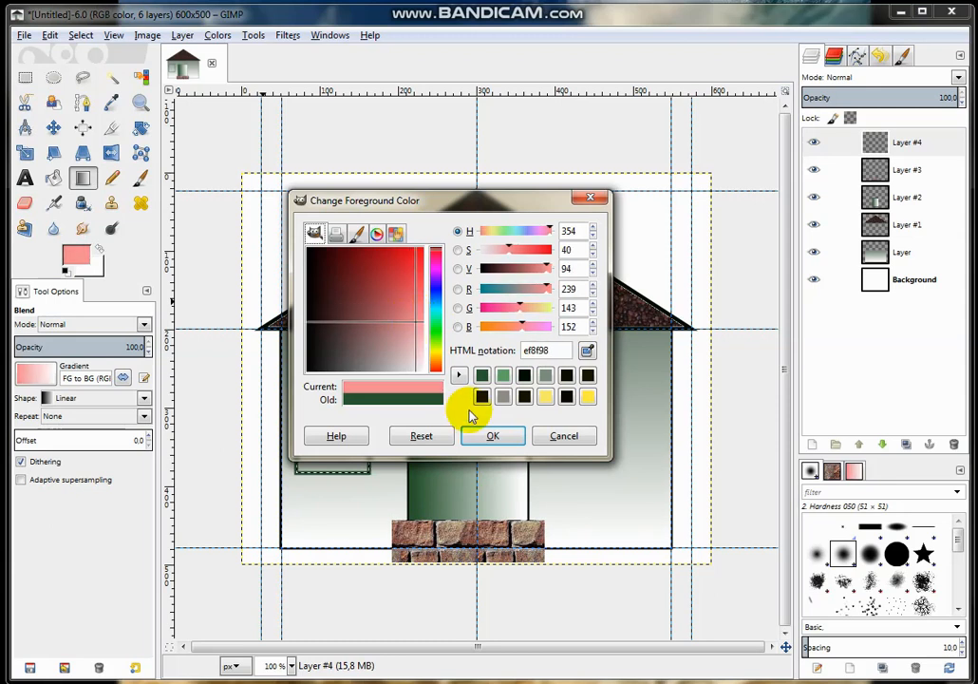
left_click(488, 434)
left_click_drag(300, 417, 360, 419)
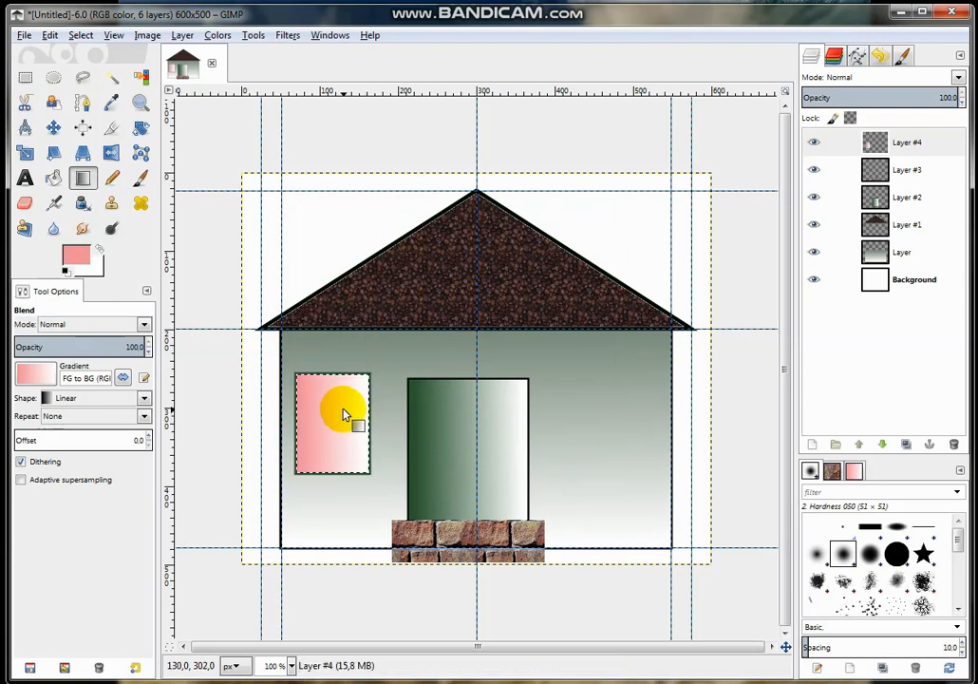
Step: Refill the window with a top-to-bottom linear gradient from red de1629 to white
left_click(410, 267)
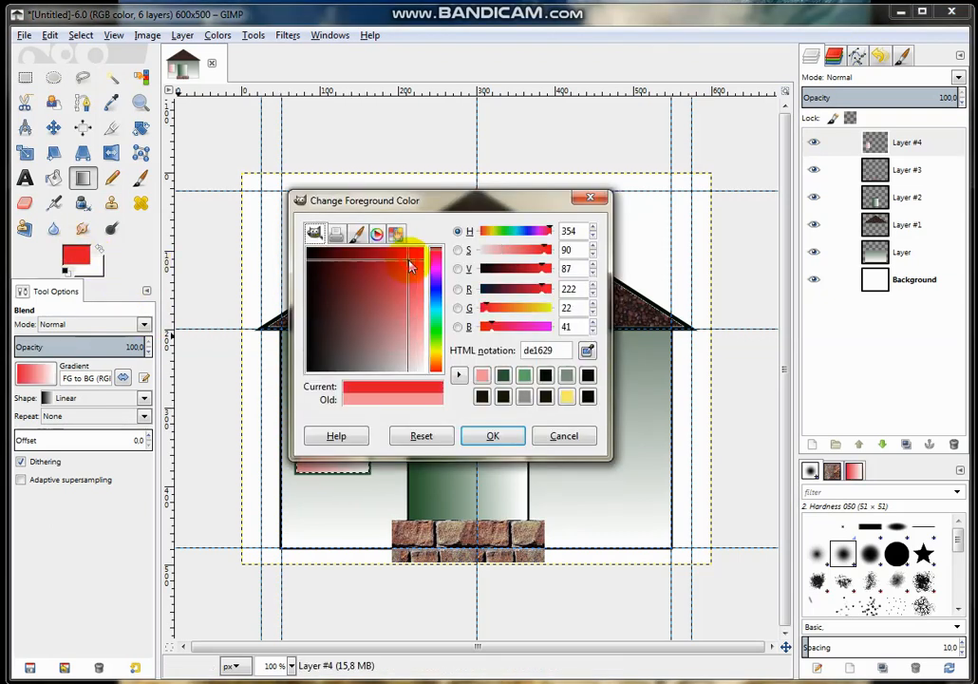
left_click(495, 435)
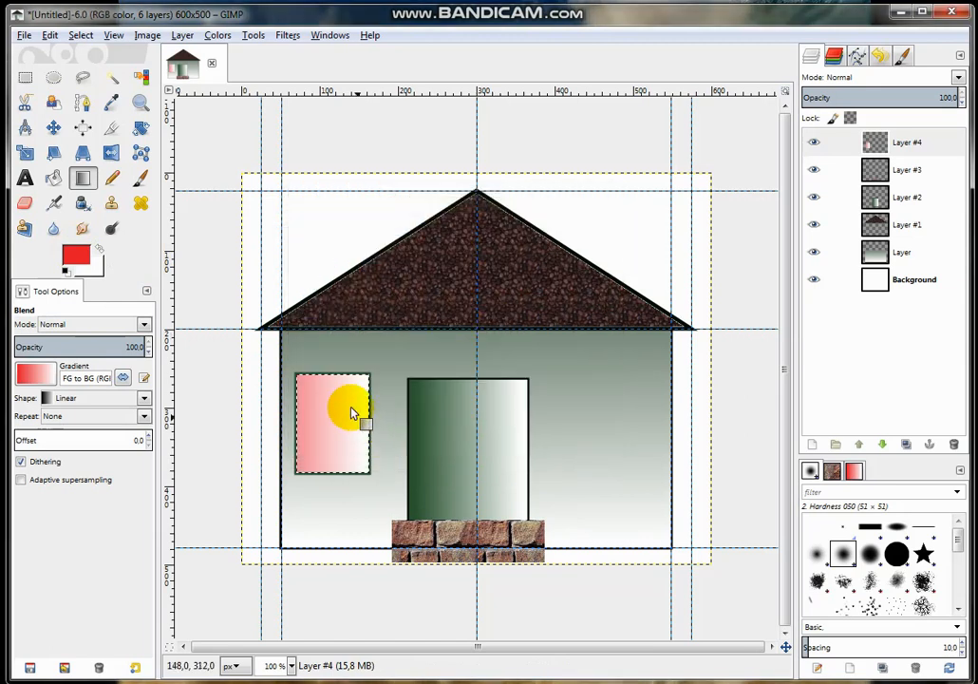
left_click_drag(334, 382, 332, 469)
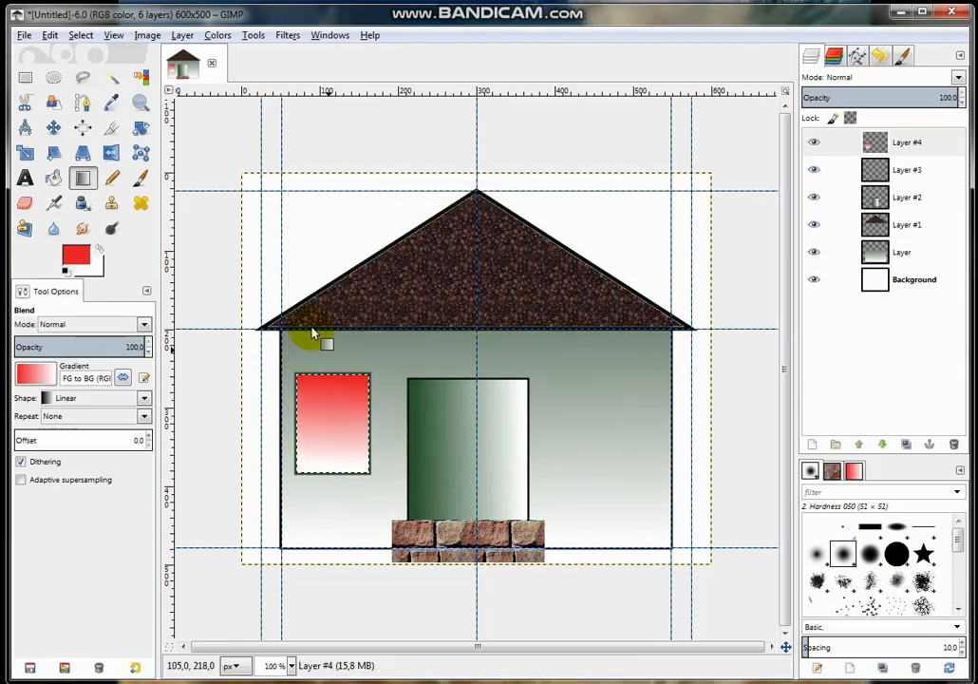
Step: Draw a horizontal path across the window's middle and stroke it with a 5 px solid line in dark colour 170103
left_click(84, 104)
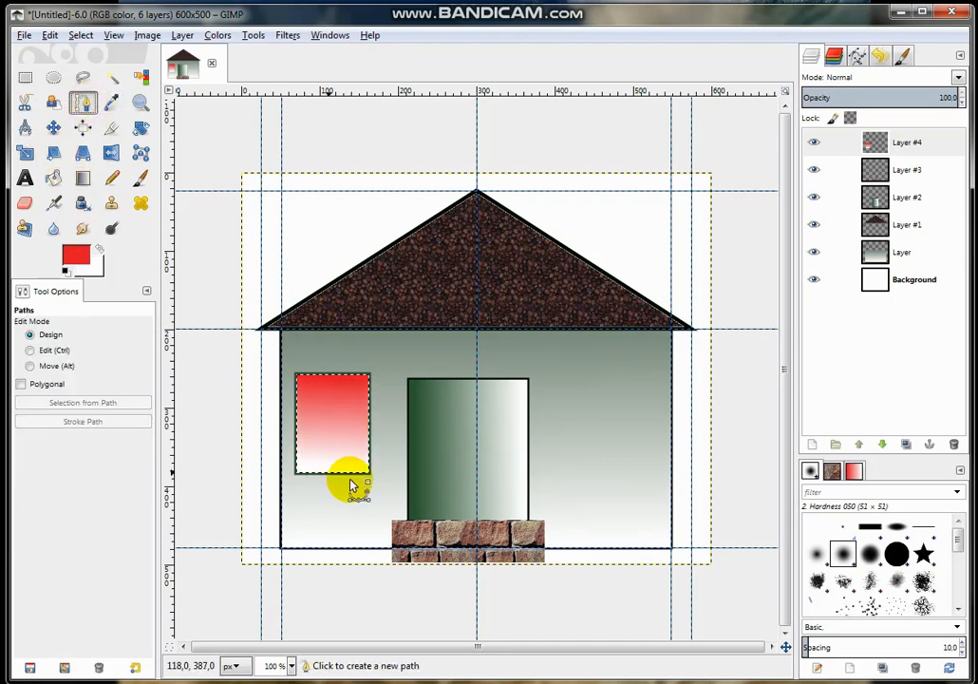
left_click(295, 425)
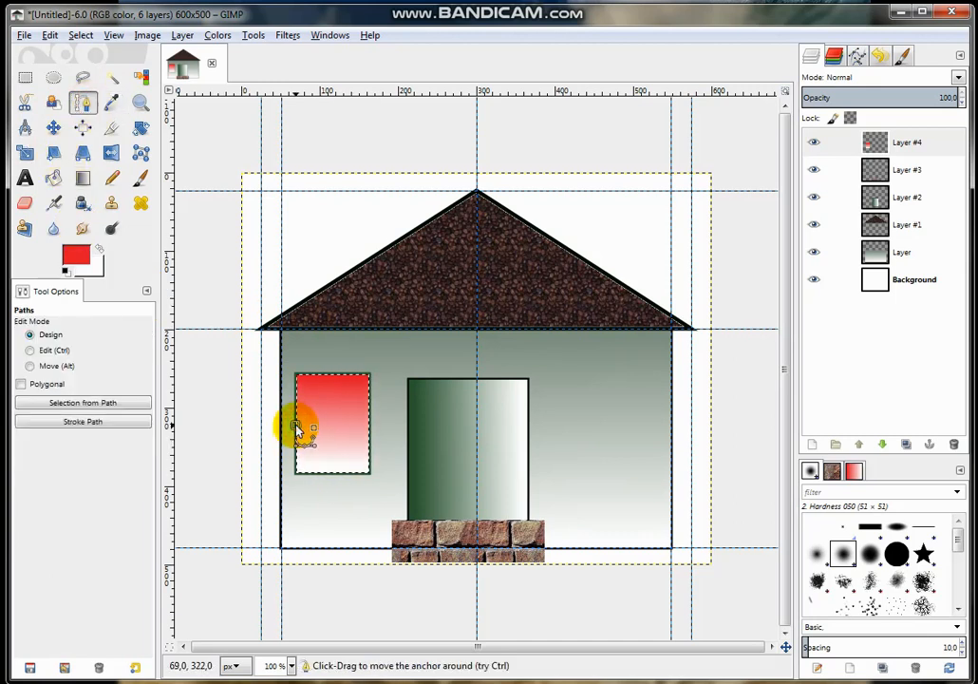
left_click(368, 424)
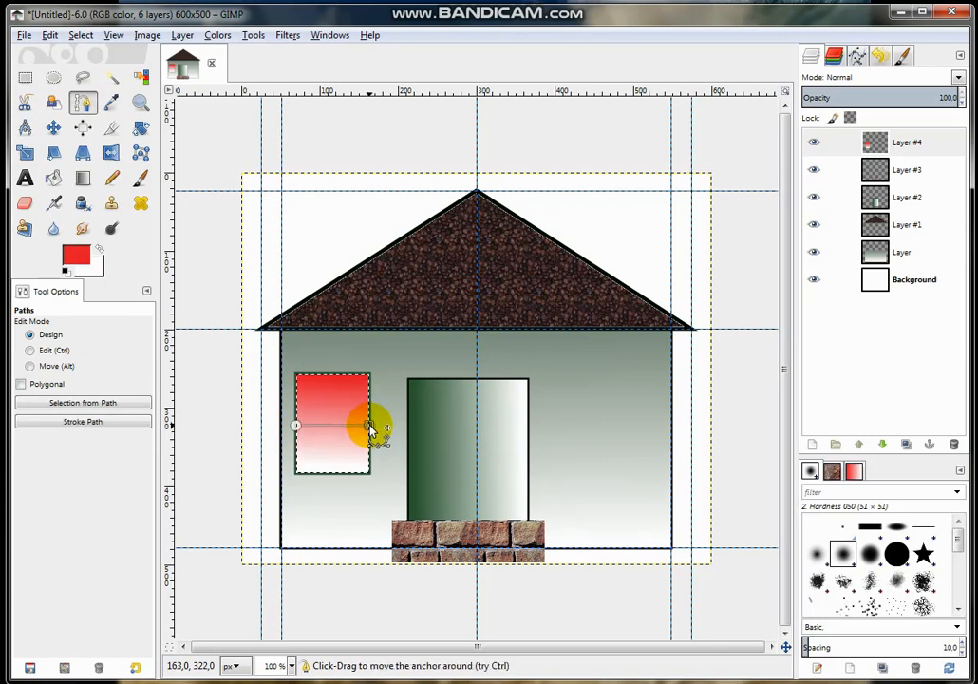
left_click(76, 254)
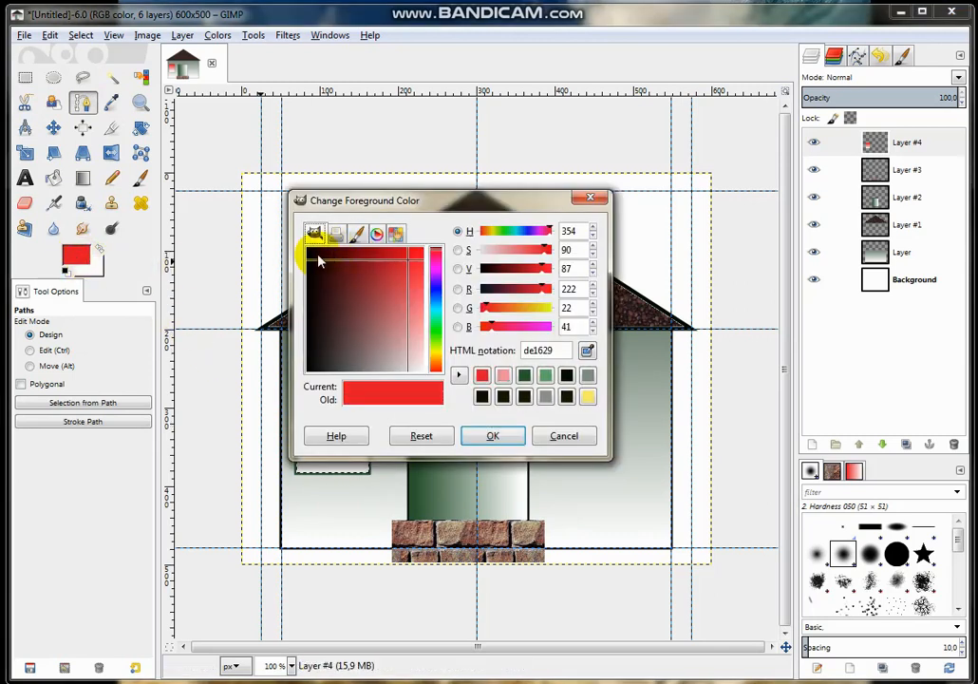
left_click(393, 359)
left_click(493, 435)
left_click(82, 421)
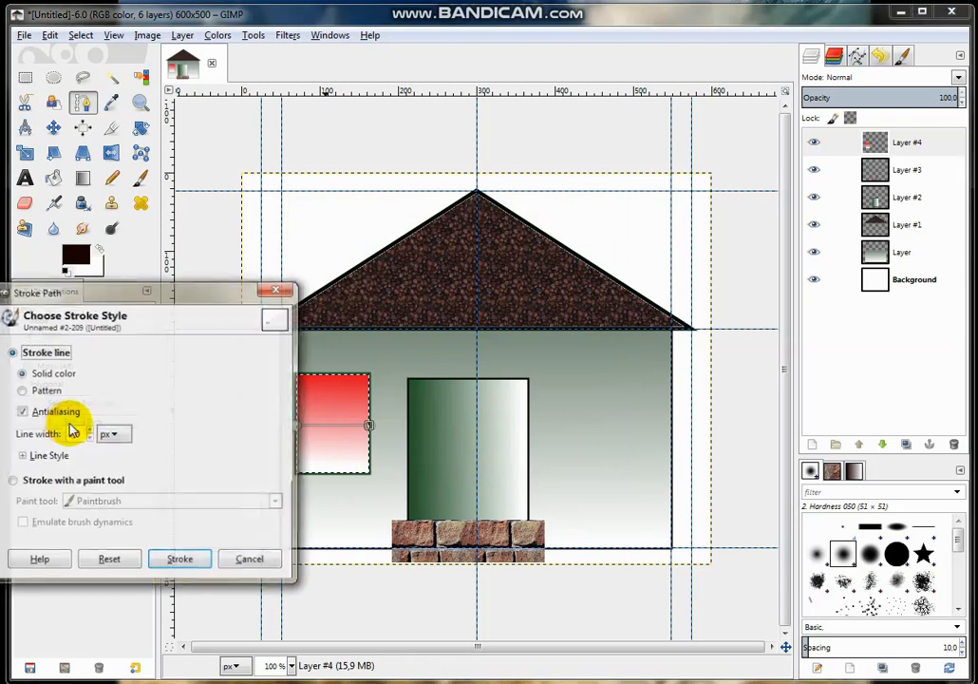
left_click(180, 561)
left_click(342, 383)
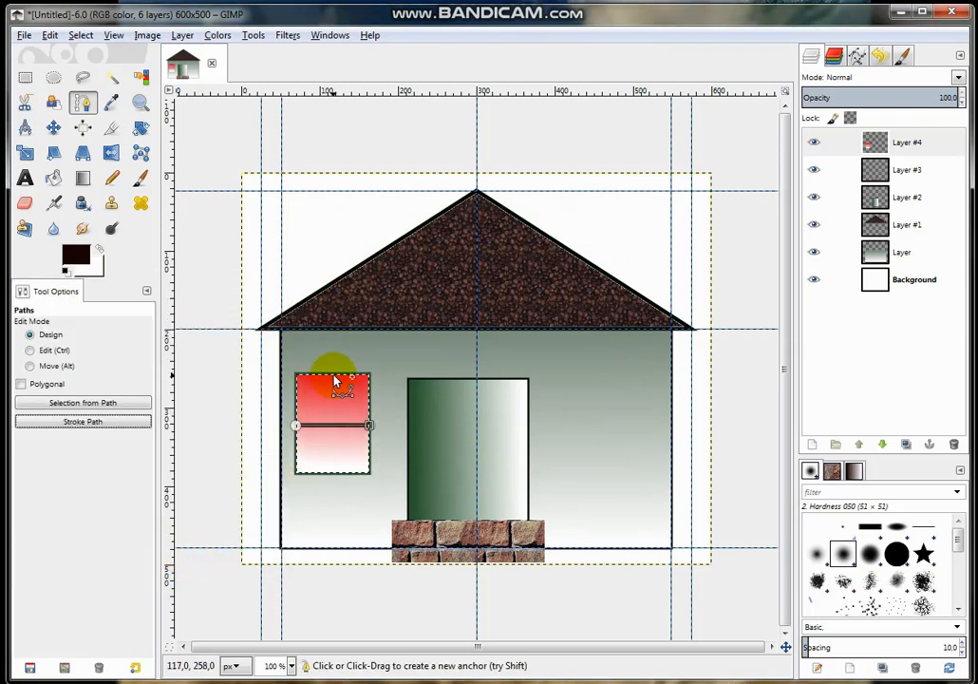
left_click(25, 77)
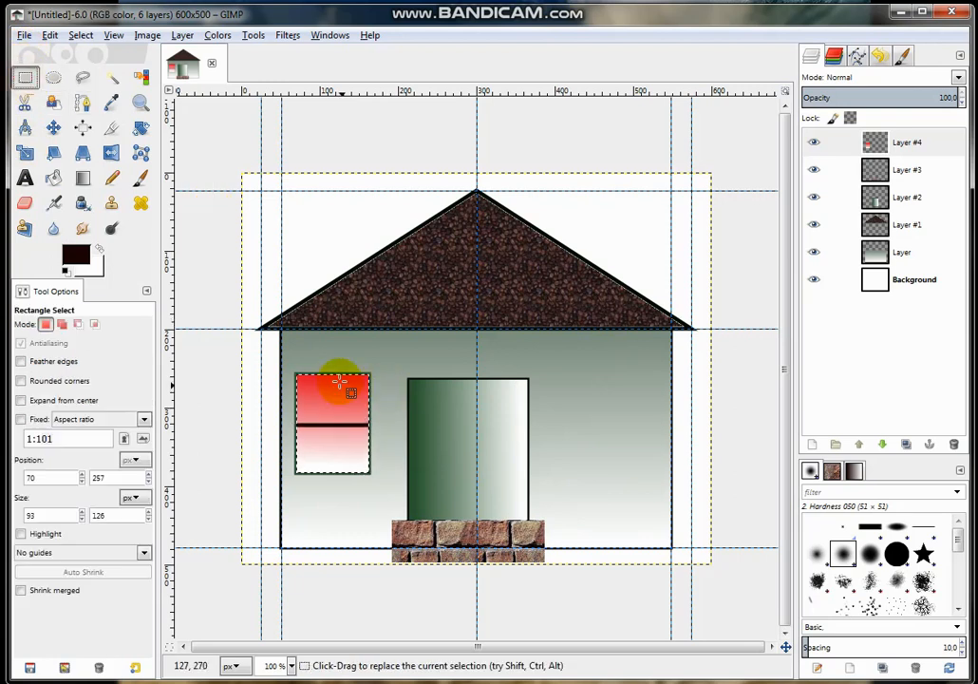
Step: Draw a vertical path down the middle of the same window and stroke it with a solid-colour line 5 px wide
left_click(84, 102)
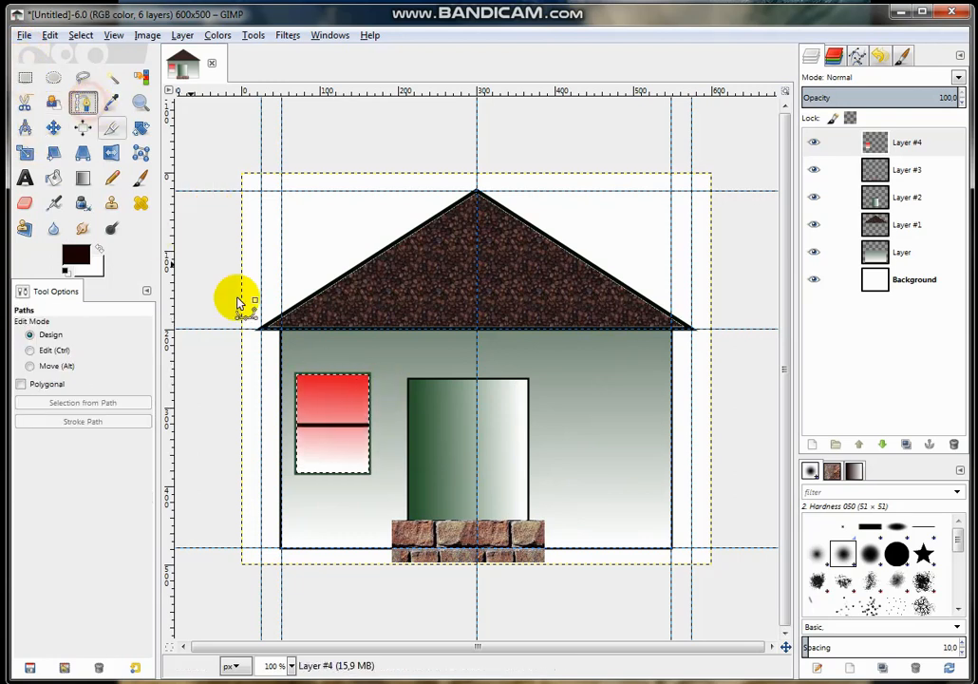
left_click(334, 374)
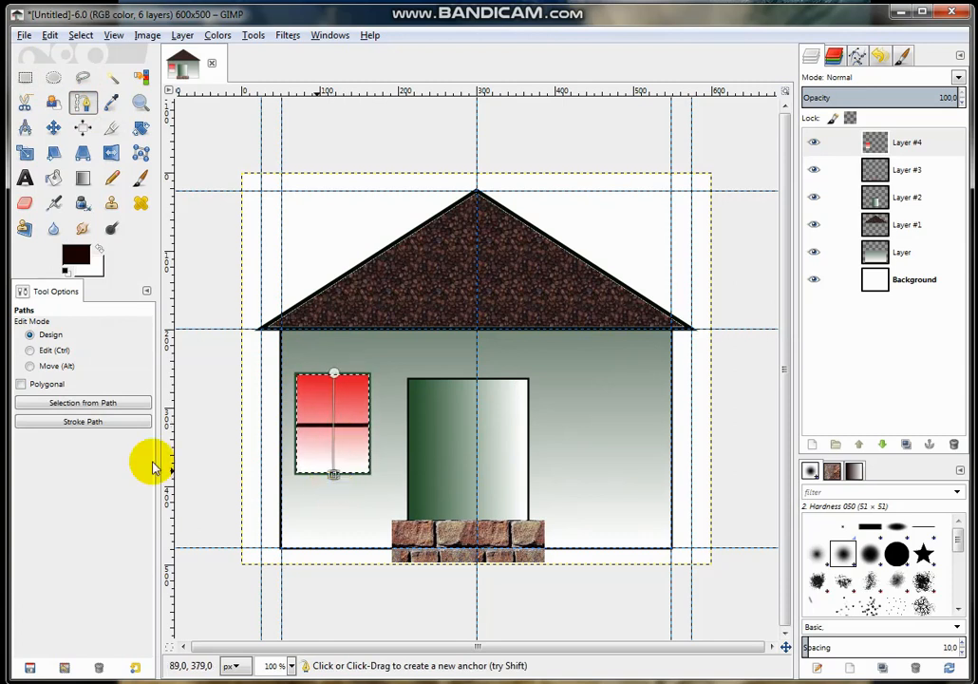
left_click(92, 422)
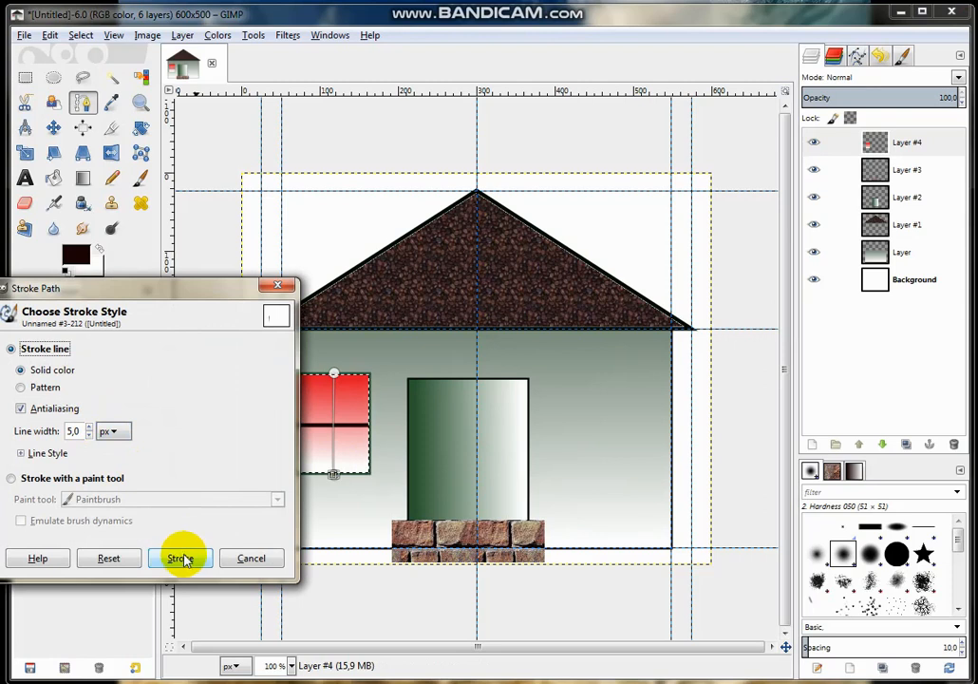
left_click_drag(83, 289, 154, 276)
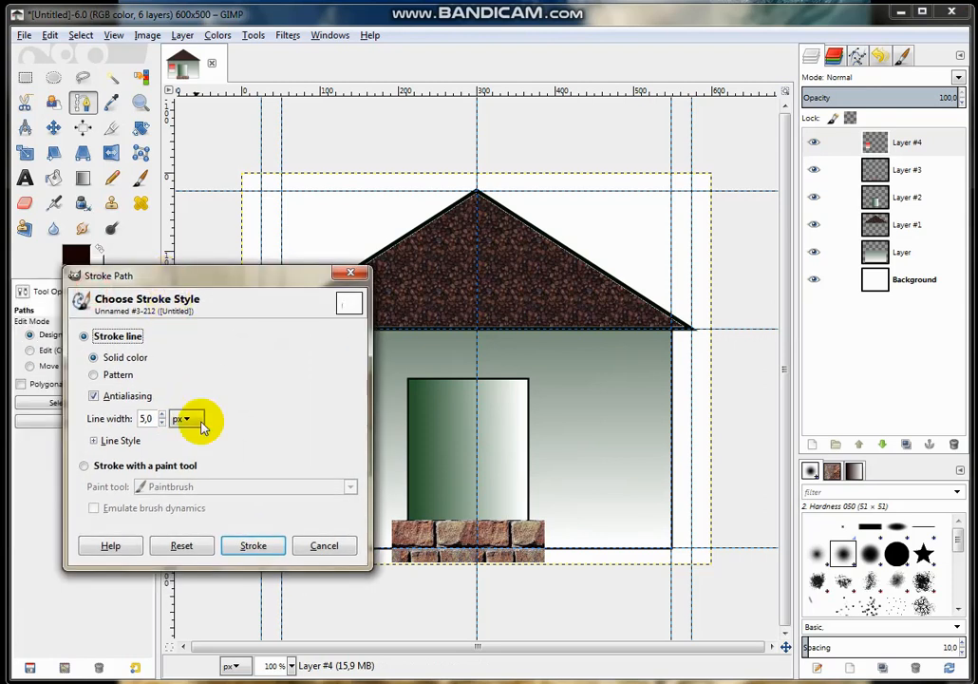
left_click(253, 545)
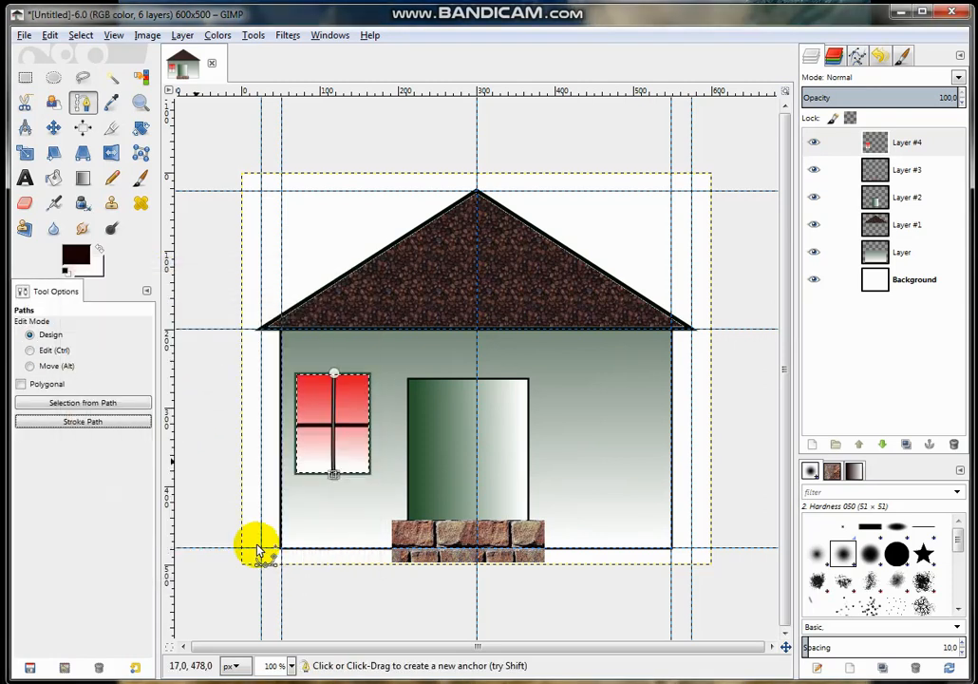
left_click(24, 77)
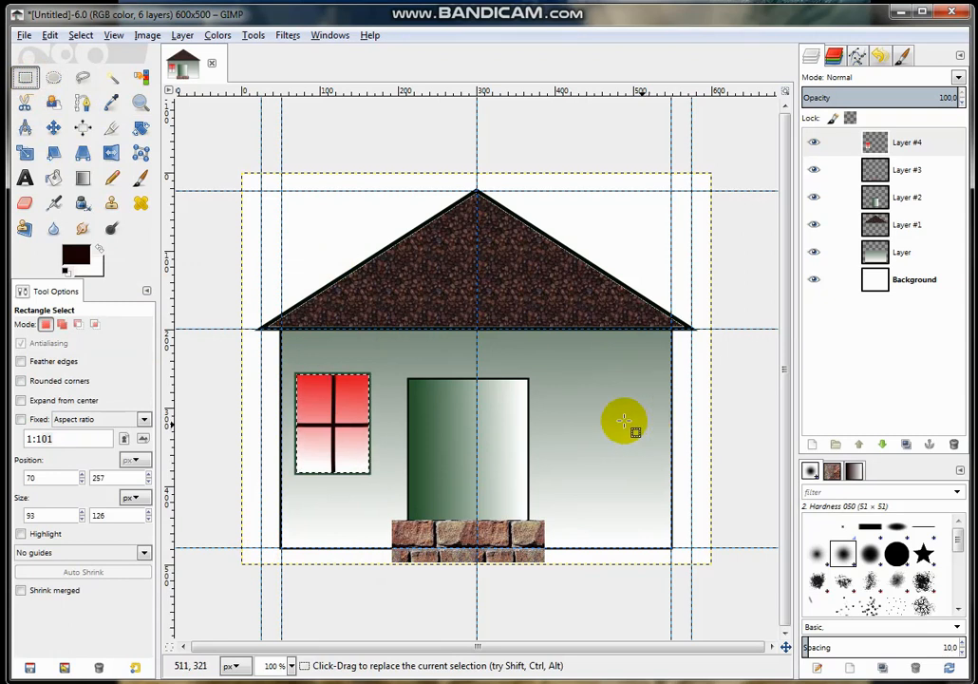
Step: Add horizontal guides at the window's top and bottom edges and select a rectangle about 142 × 134 px between them, right of the door
left_click_drag(373, 91, 361, 378)
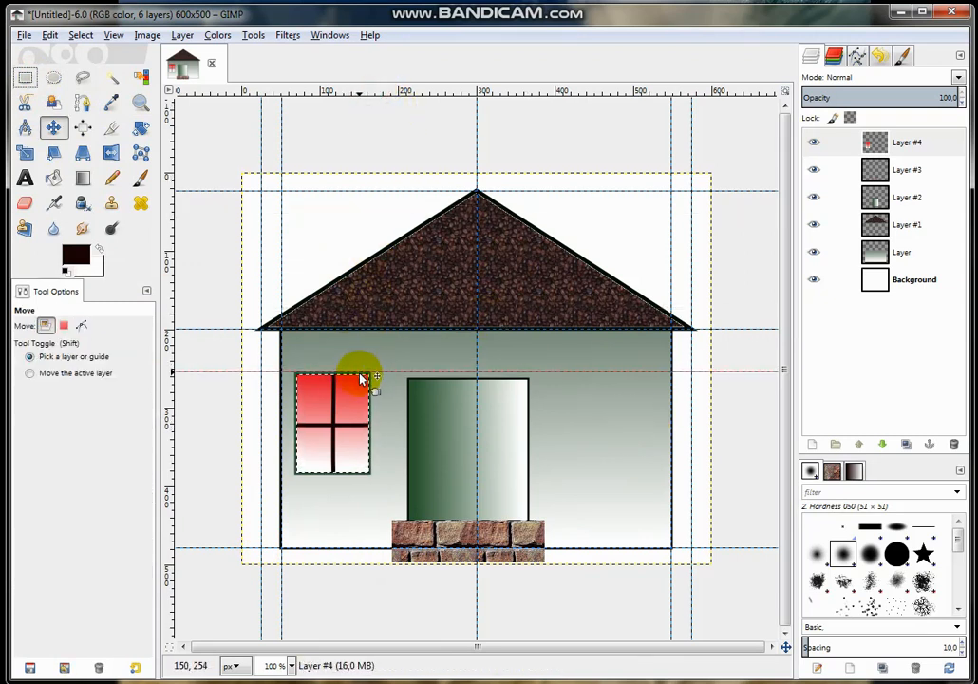
left_click_drag(463, 92, 455, 478)
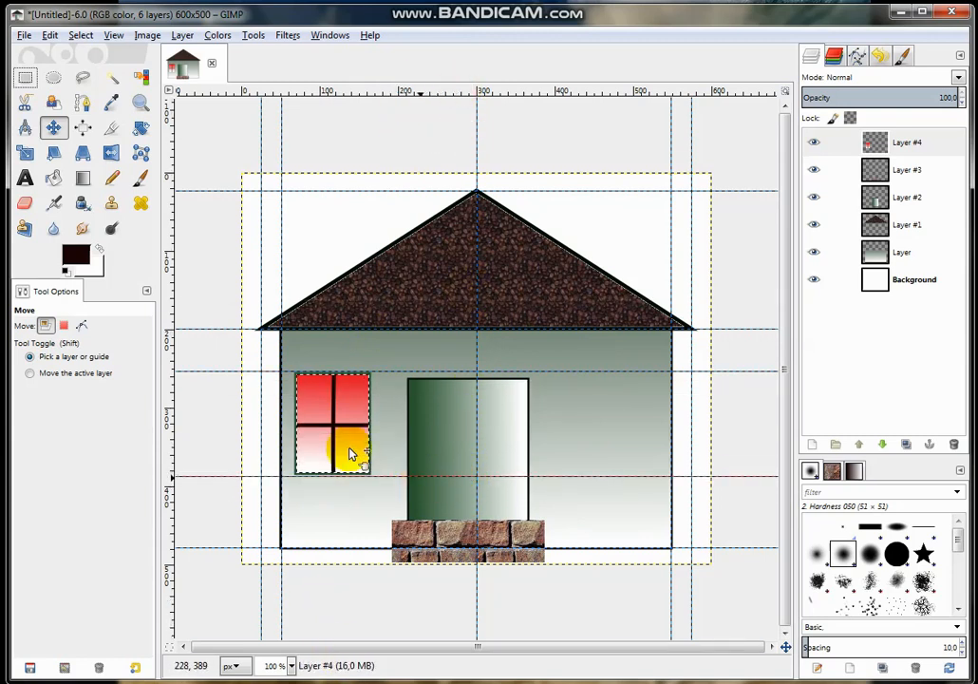
left_click(25, 76)
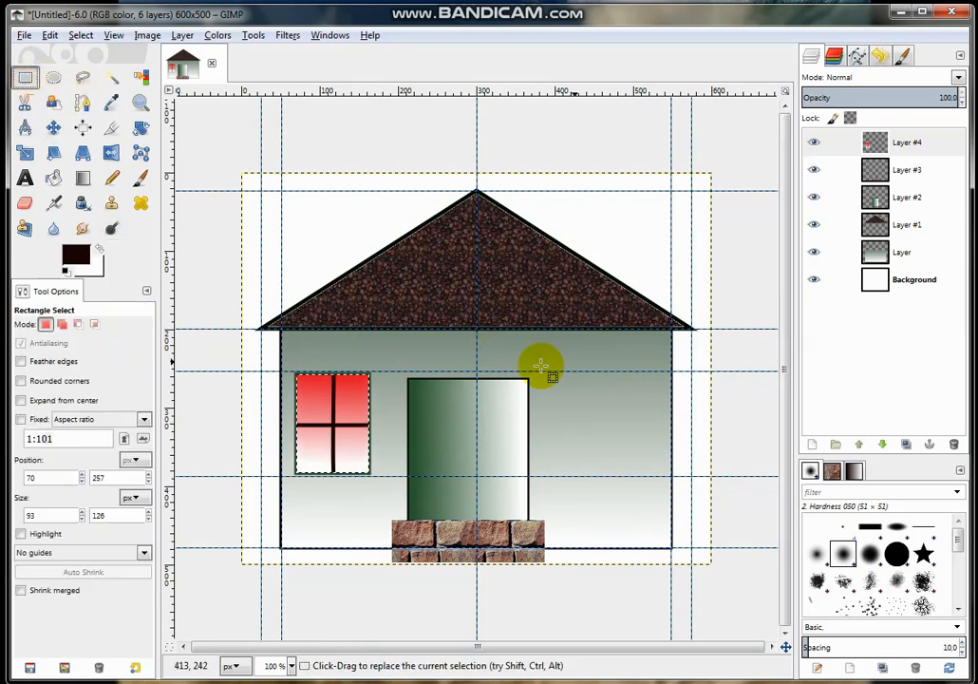
left_click_drag(548, 373, 652, 471)
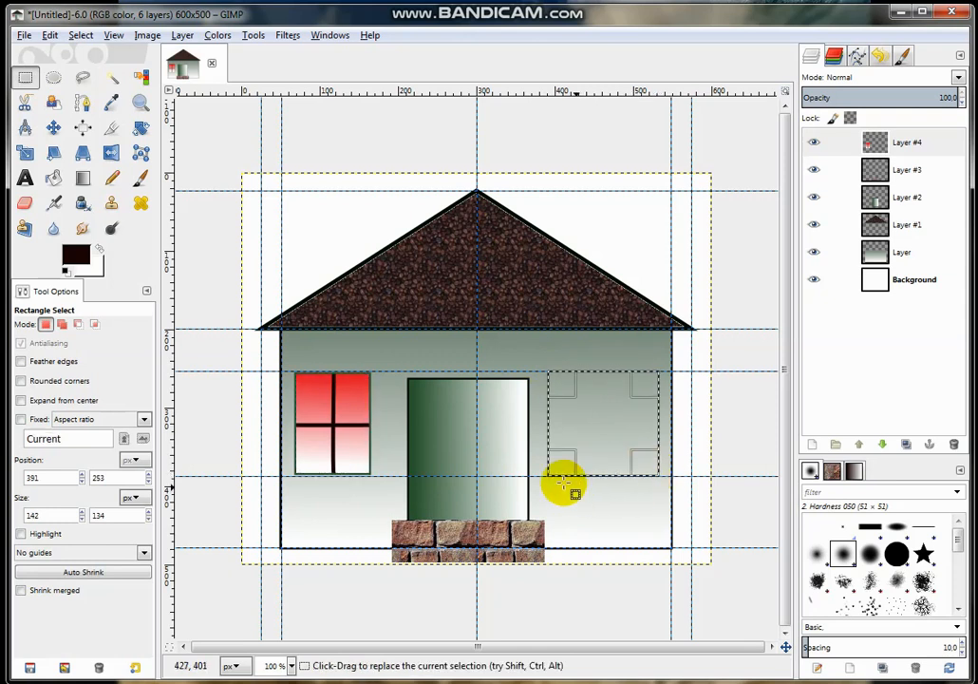
Step: Stroke the rectangular selection right of the door with a solid-colour line 5 px wide
left_click(47, 35)
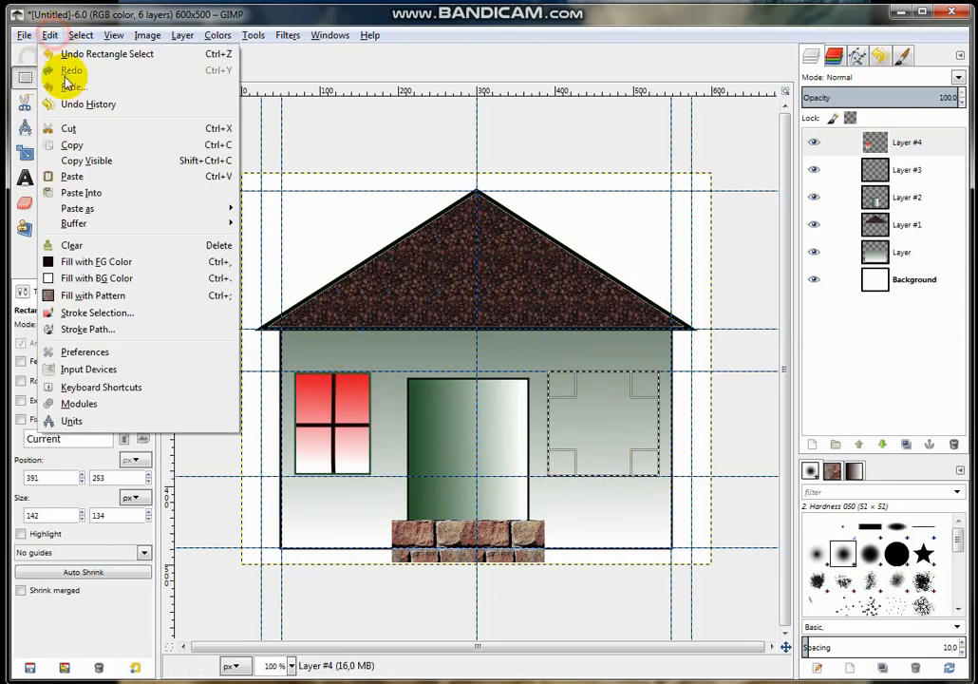
left_click(123, 314)
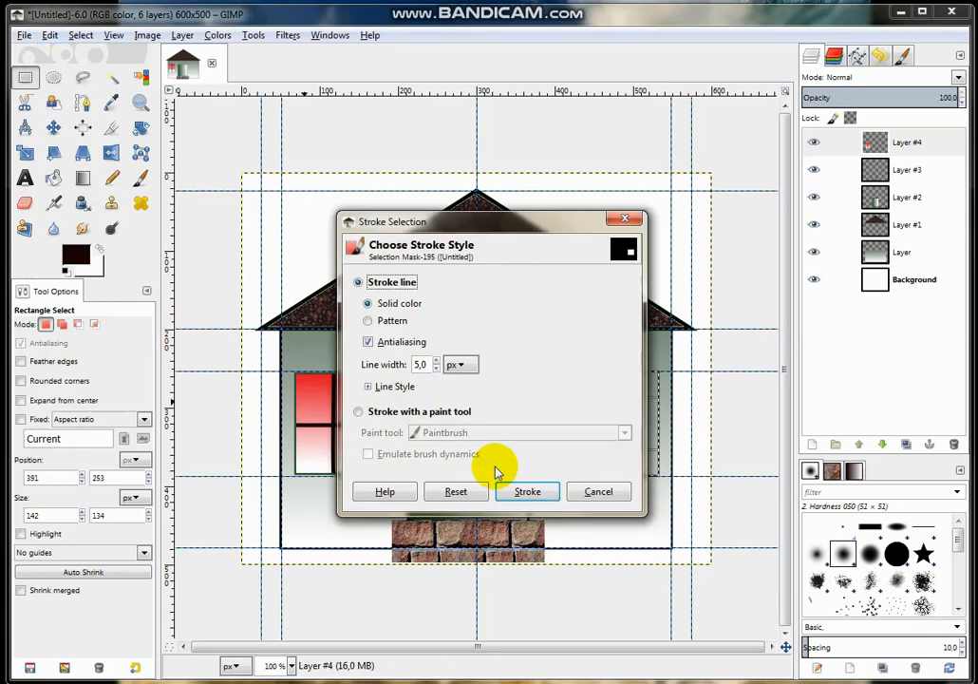
left_click(518, 489)
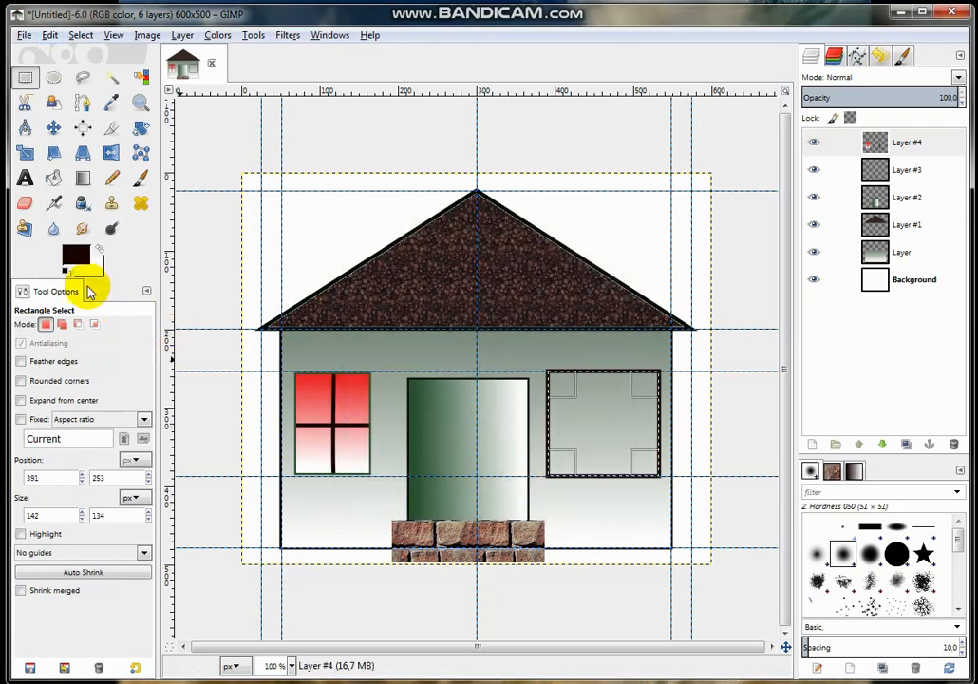
Step: Fill the selected second window with a top-to-bottom linear gradient from red e51226 to white using the Blend tool
left_click(83, 176)
left_click(76, 253)
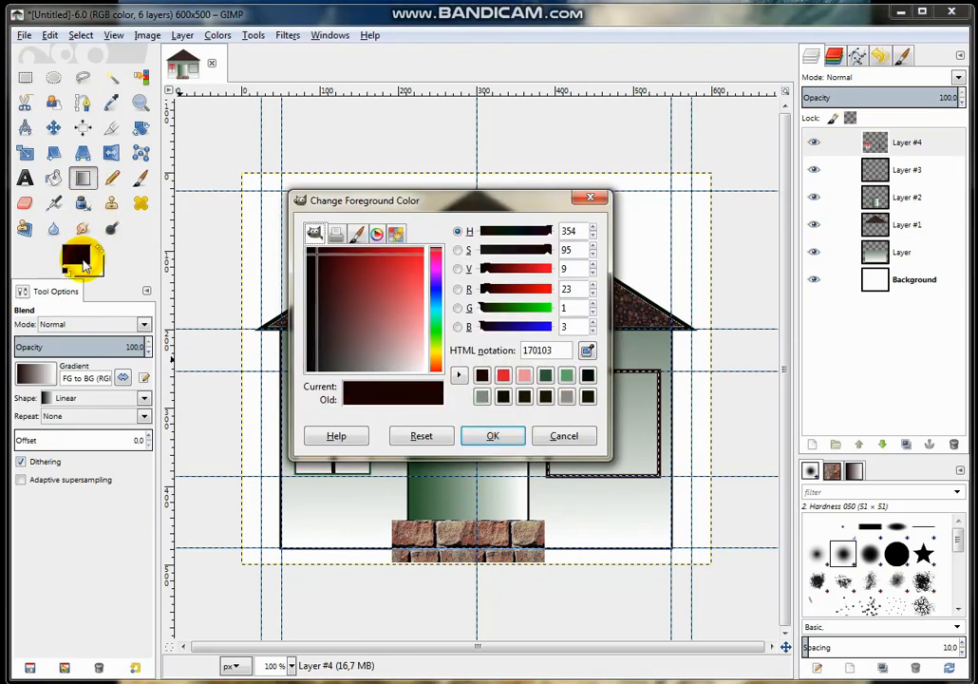
left_click(413, 264)
left_click(489, 435)
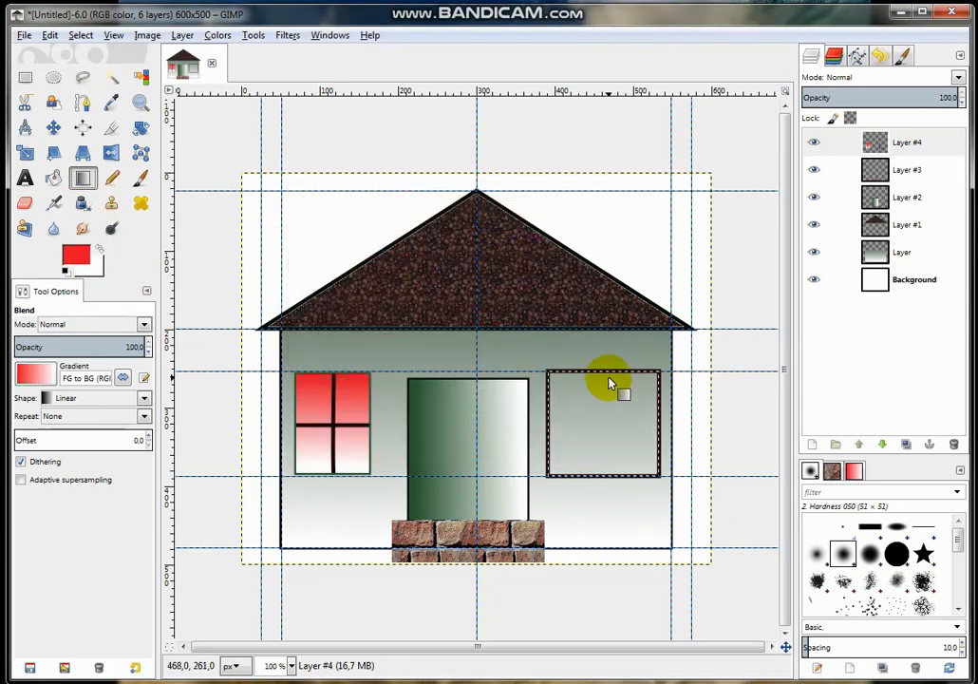
left_click_drag(604, 369, 613, 492)
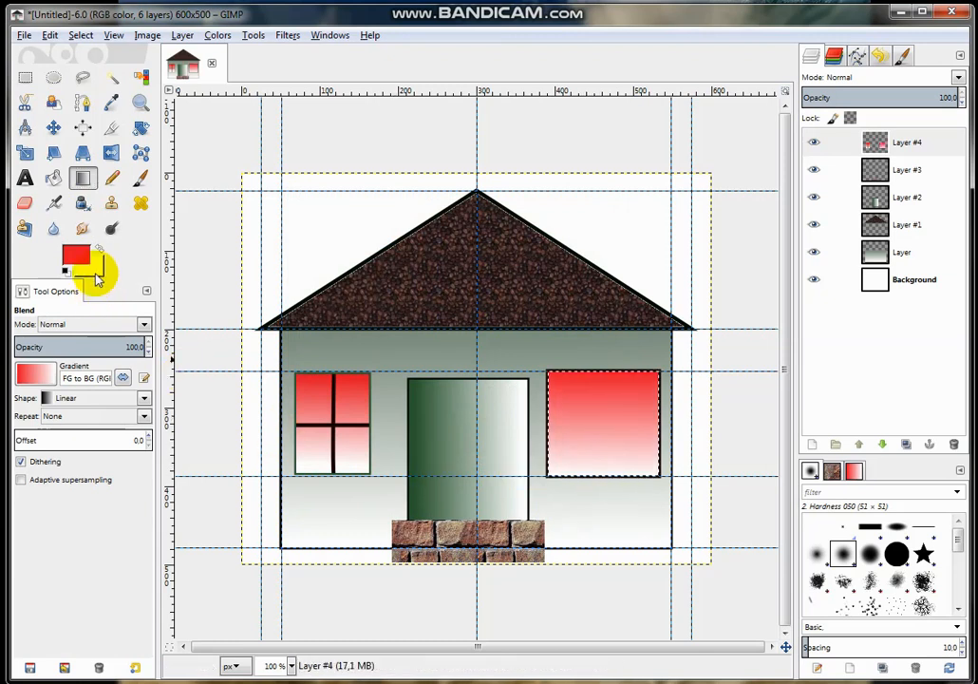
Step: Set a near-black foreground colour and stroke a vertical path down the second window's middle with a 5 px solid line
left_click(71, 254)
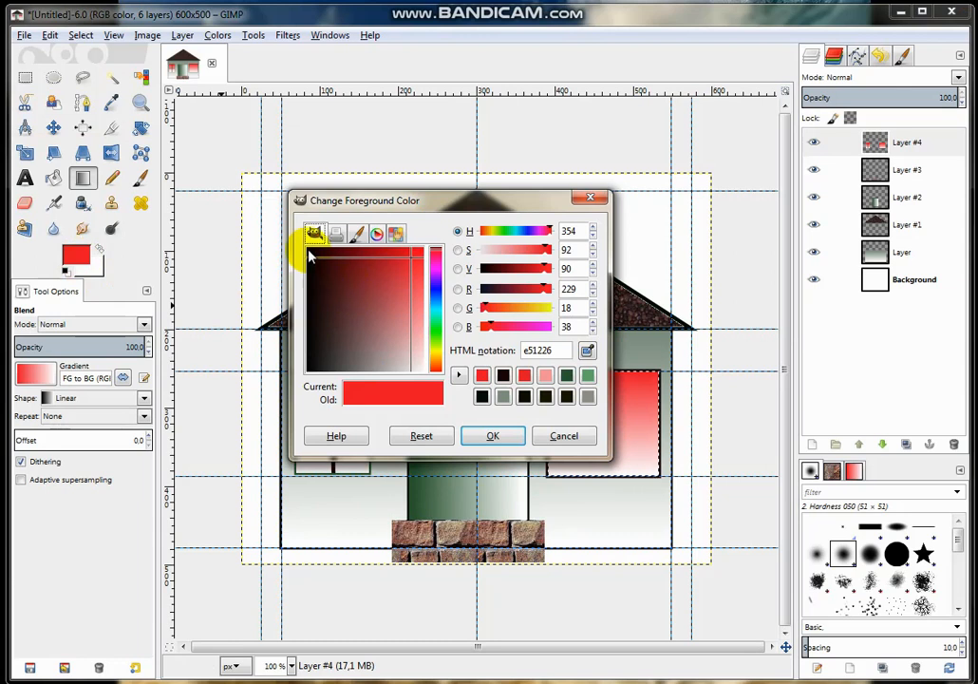
left_click(370, 359)
left_click(493, 434)
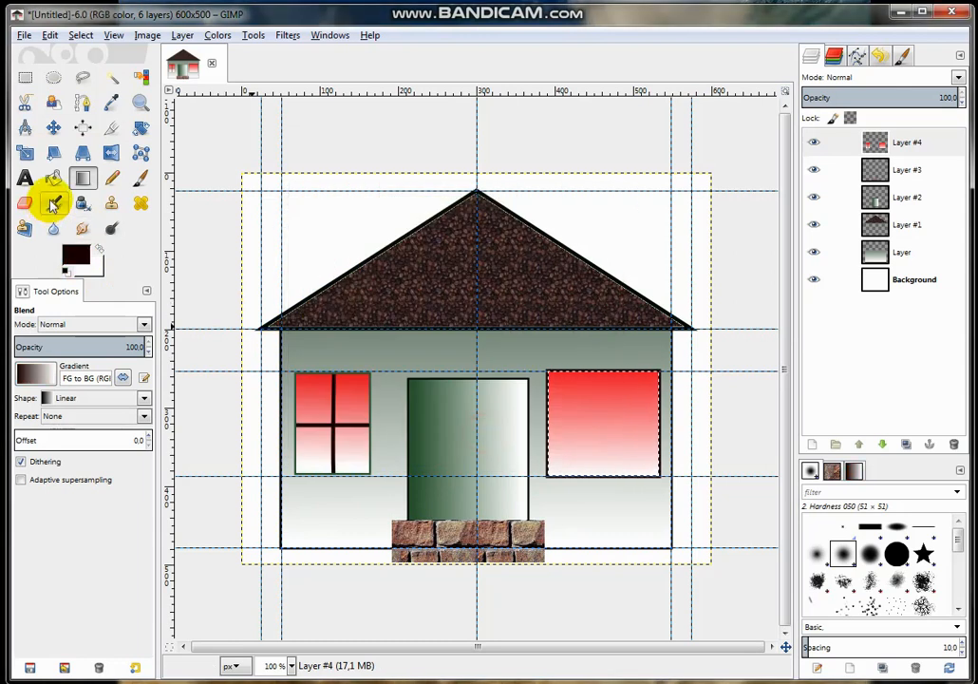
left_click(83, 105)
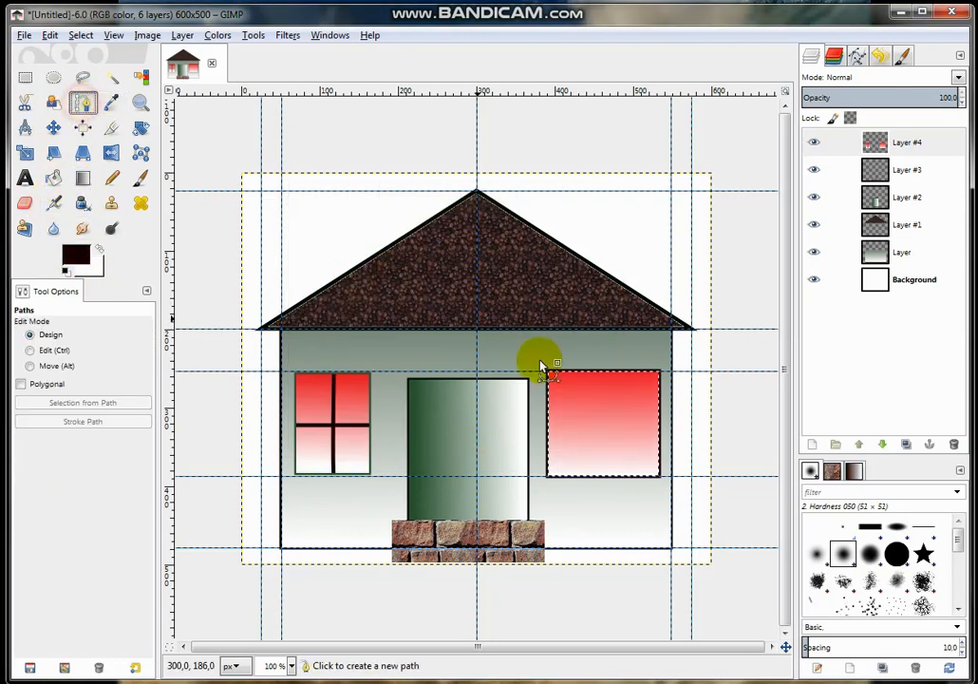
left_click(608, 371)
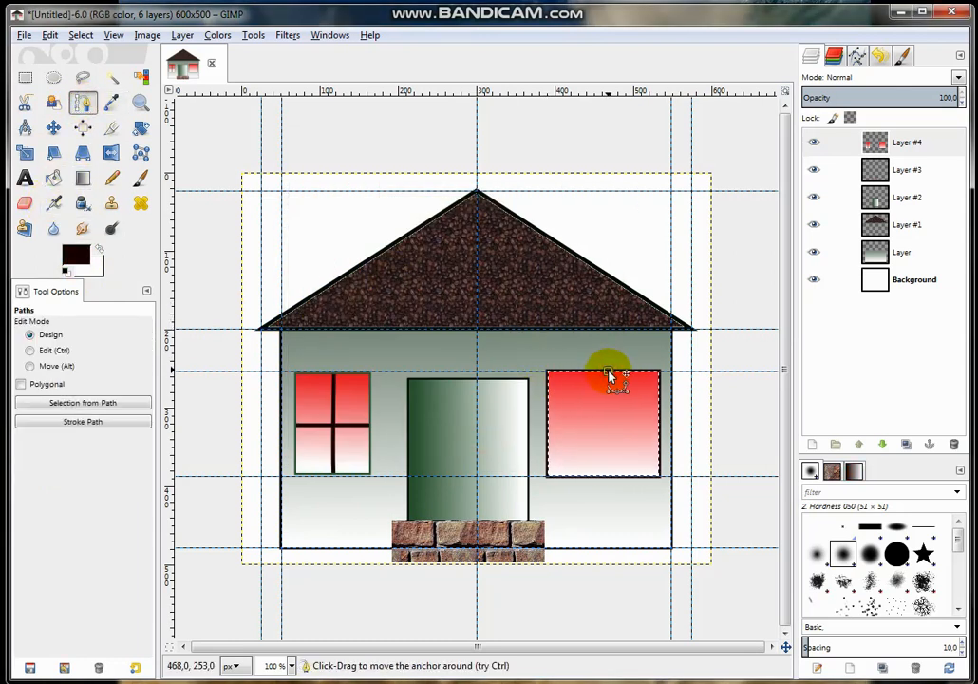
left_click(607, 479)
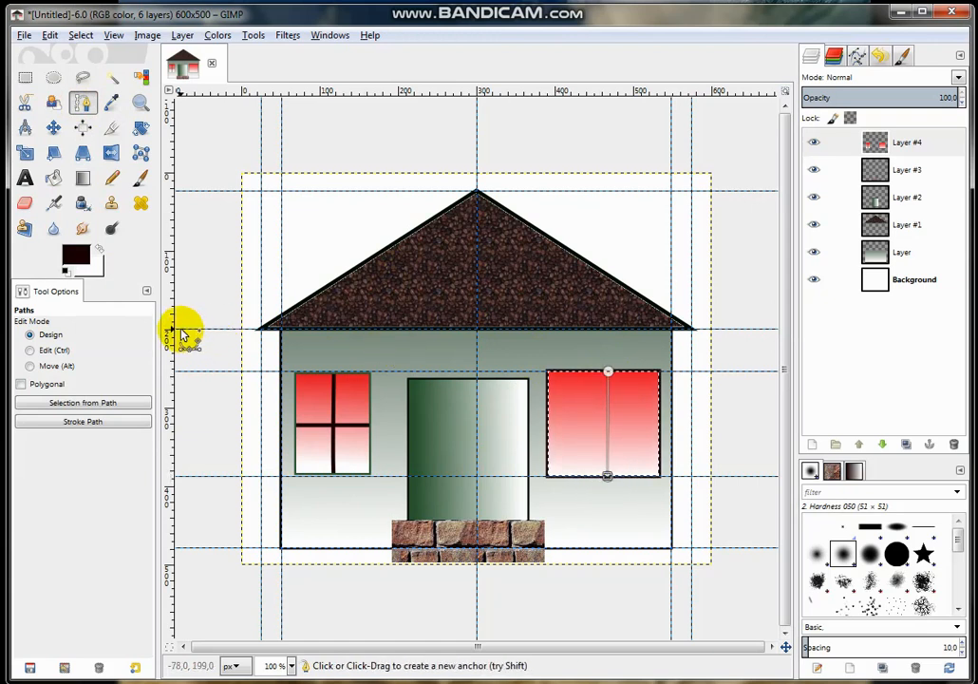
left_click(86, 423)
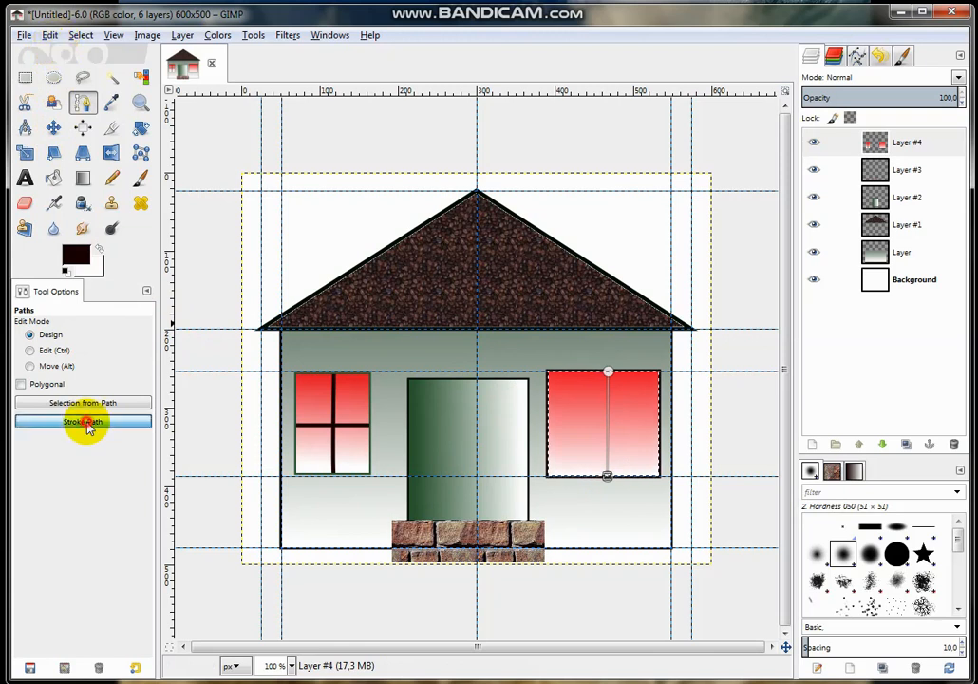
left_click_drag(205, 279, 290, 279)
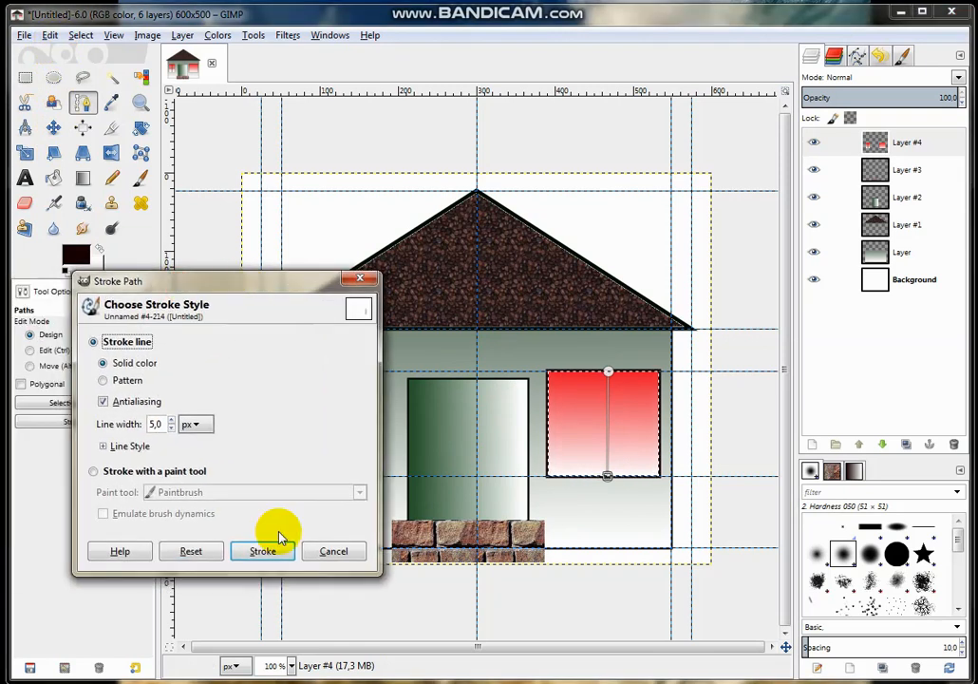
left_click(263, 550)
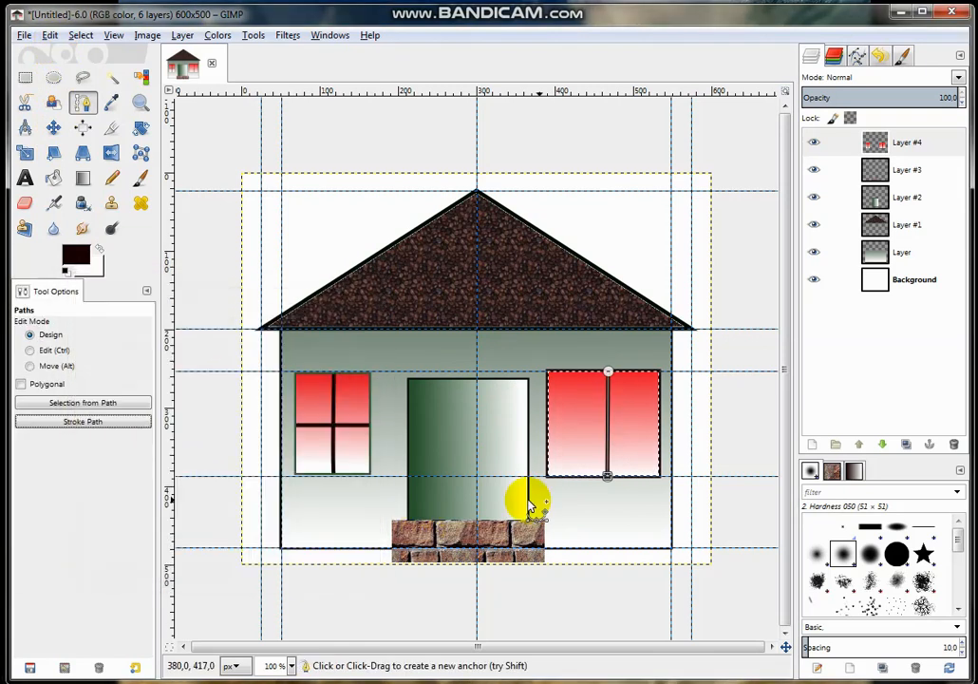
left_click(25, 78)
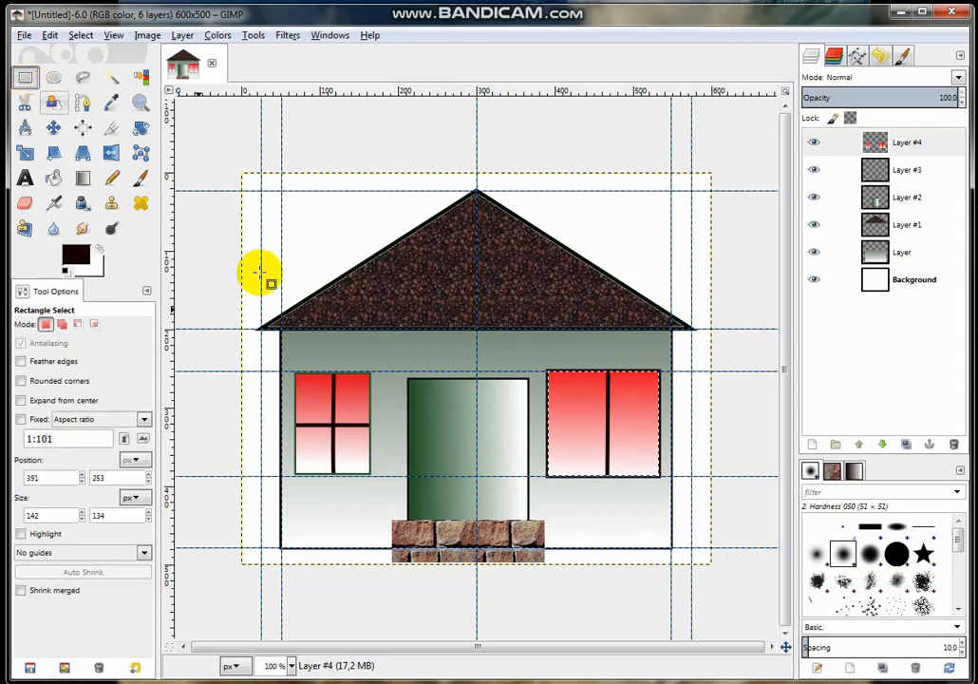
Step: Draw a horizontal path across the second window's middle and stroke it with a solid-colour line 5 px wide
left_click(82, 103)
left_click(548, 425)
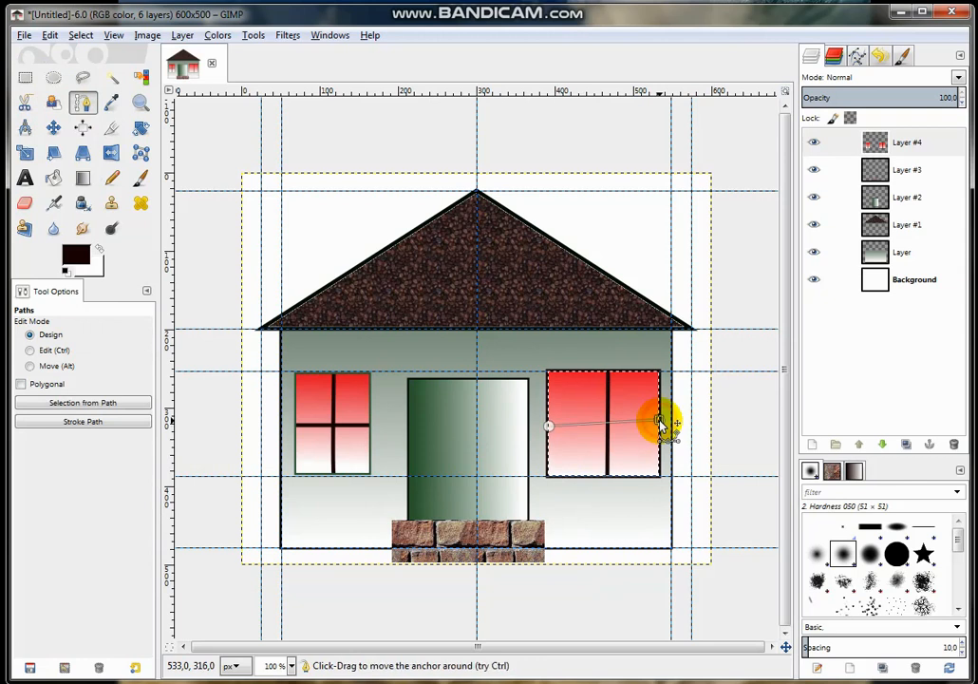
left_click(55, 421)
left_click_drag(100, 294, 170, 290)
left_click(252, 554)
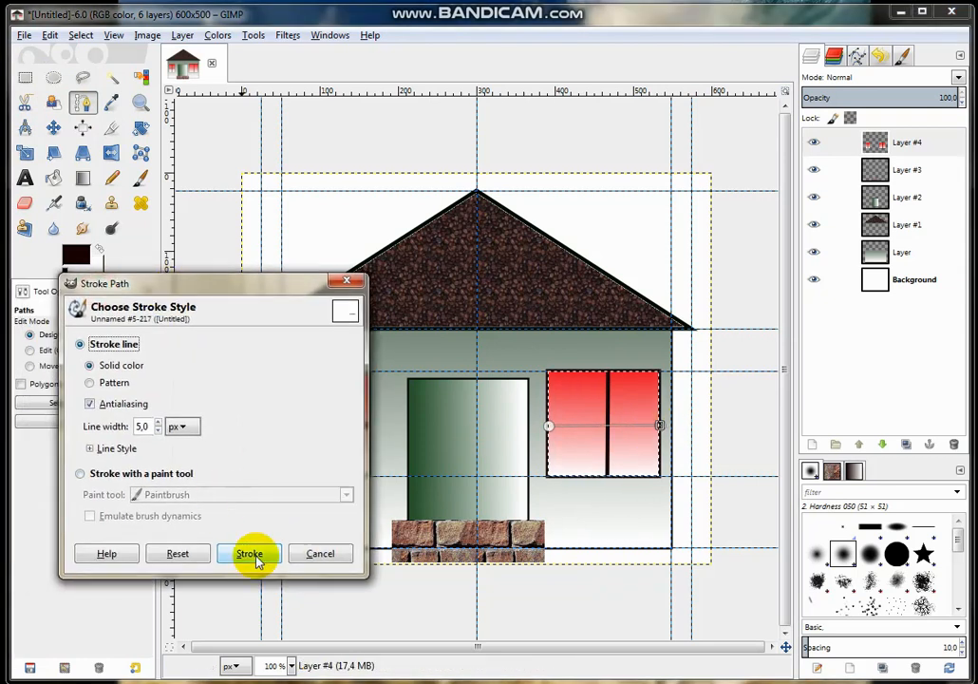
left_click(24, 78)
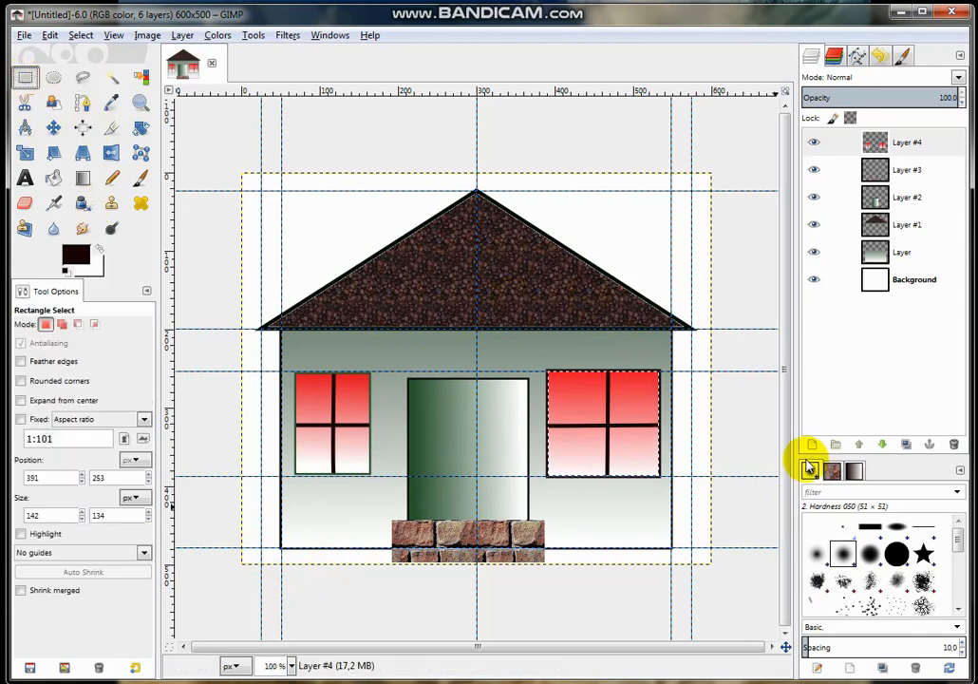
Step: Add a new 600 × 500 px transparent layer and make an elliptical selection about 27 × 28 px for the doorknob near the door's right edge
left_click(813, 446)
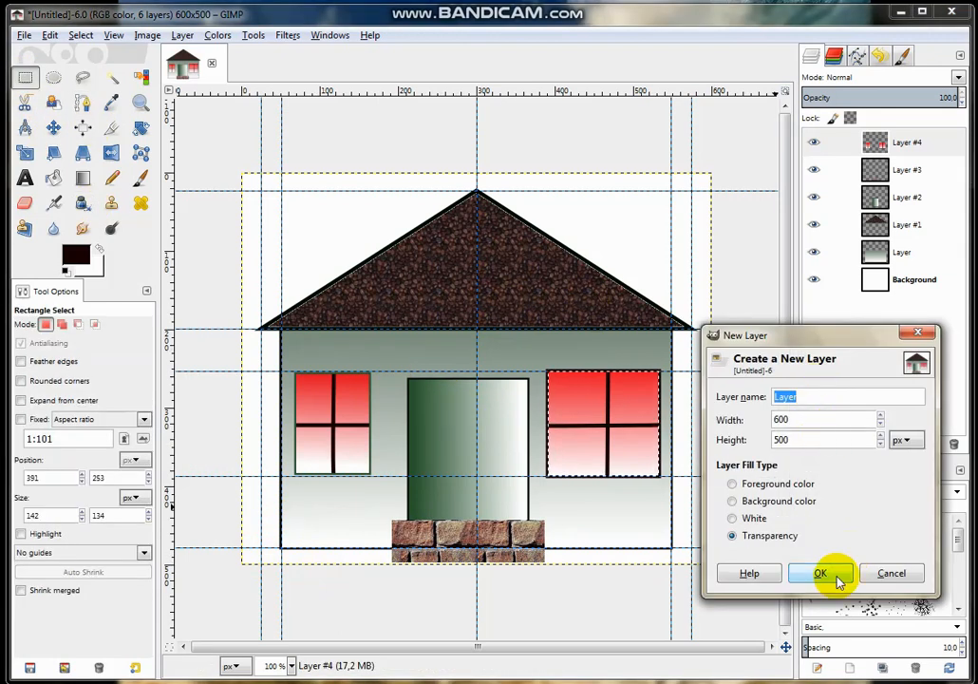
left_click(821, 571)
left_click(917, 150)
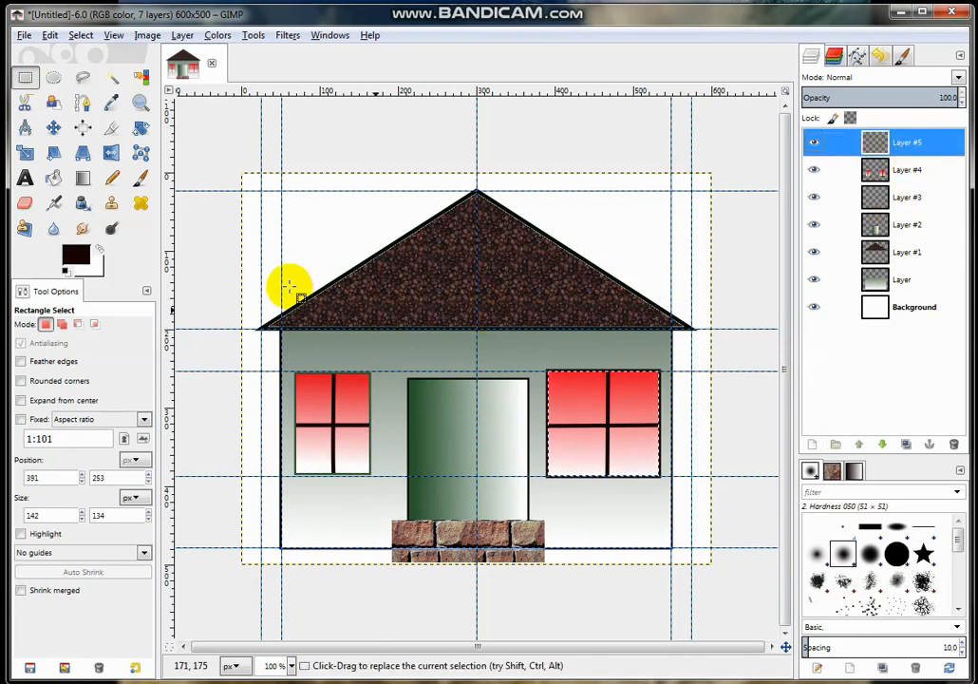
left_click(53, 78)
left_click_drag(499, 443, 510, 458)
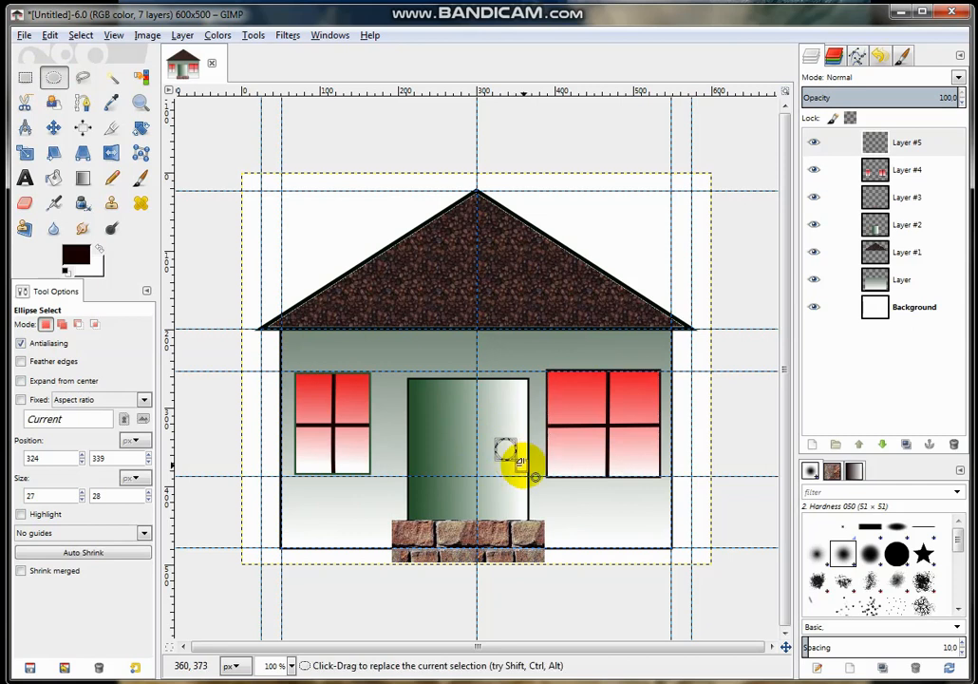
Step: Try a Bricks pattern fill on the doorknob selection, undo it, and fill the selection with the near-black foreground colour 0a0001
left_click(78, 256)
left_click_drag(312, 258, 313, 252)
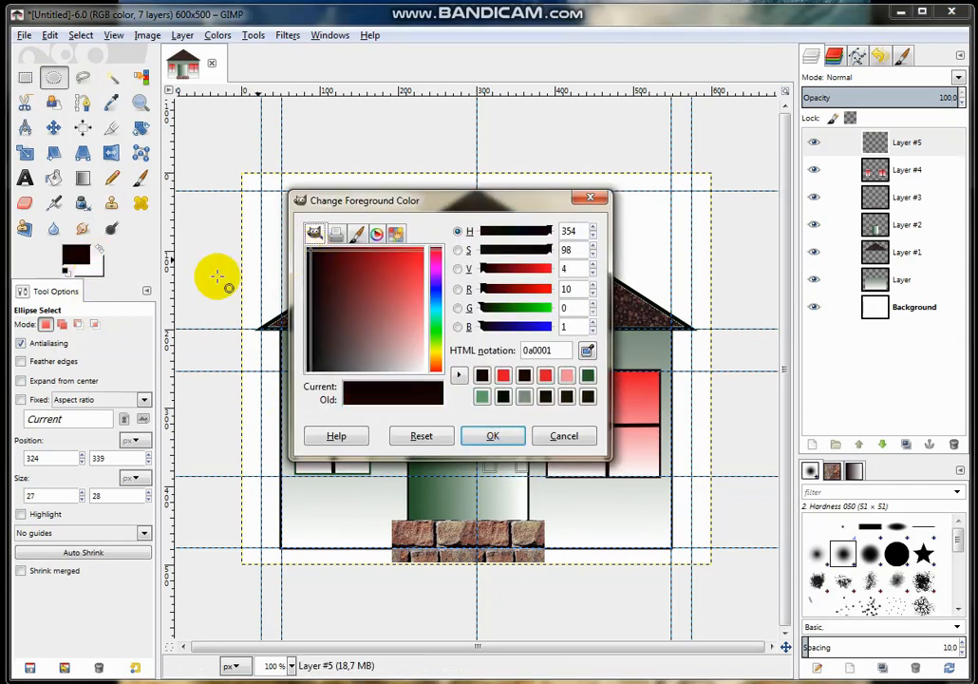
left_click(496, 435)
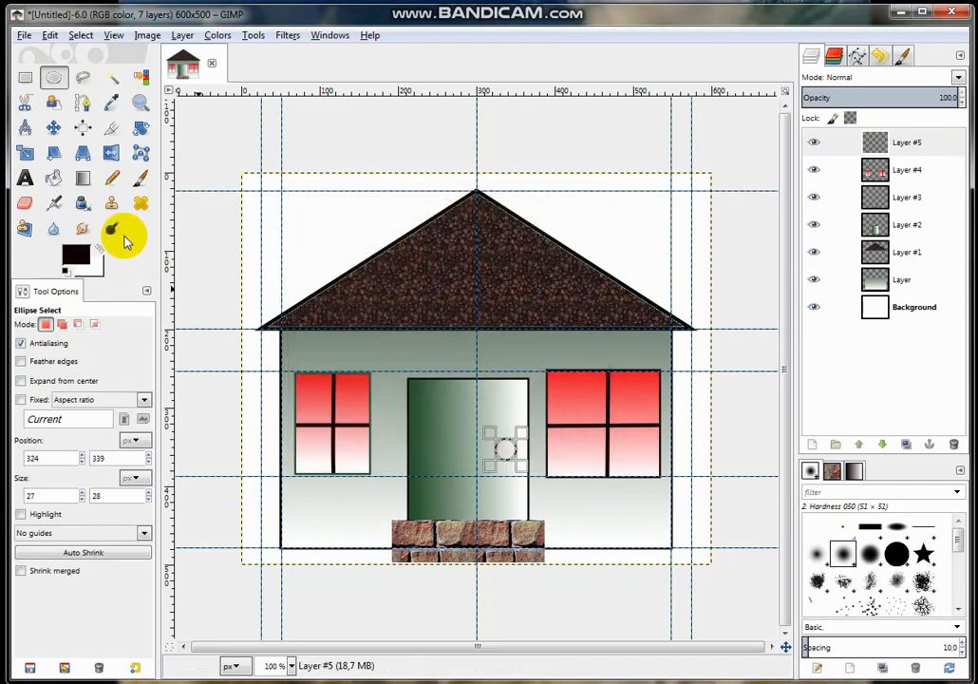
left_click(53, 181)
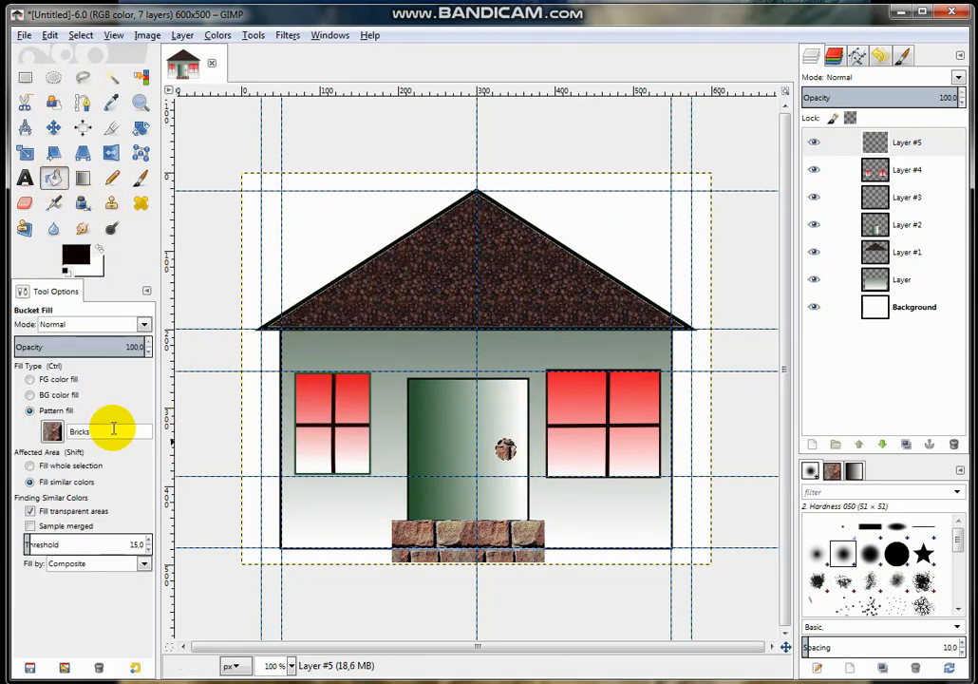
left_click(51, 36)
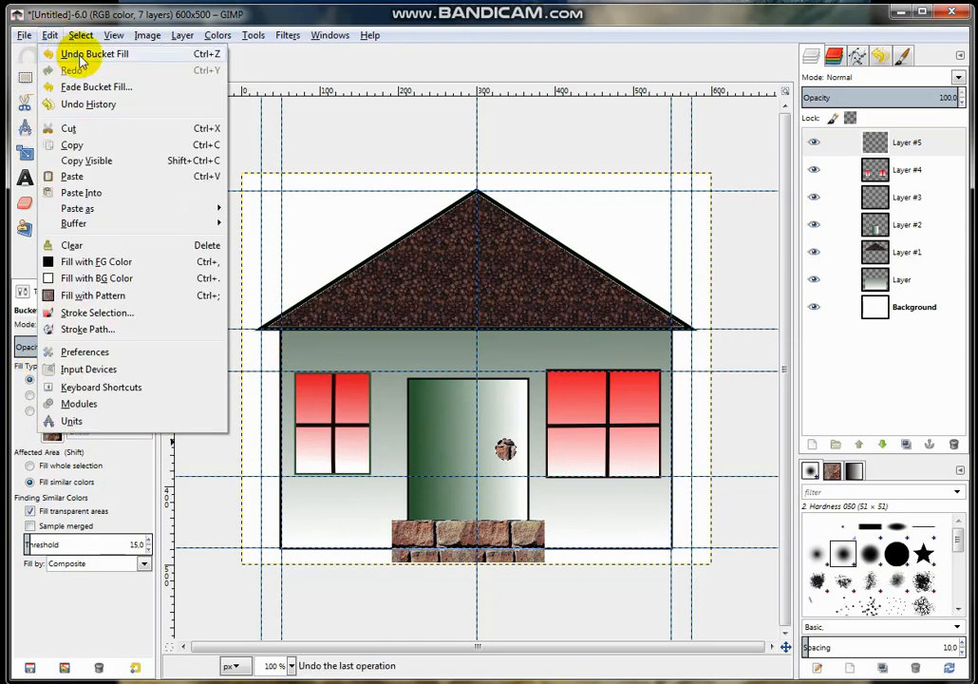
left_click(85, 56)
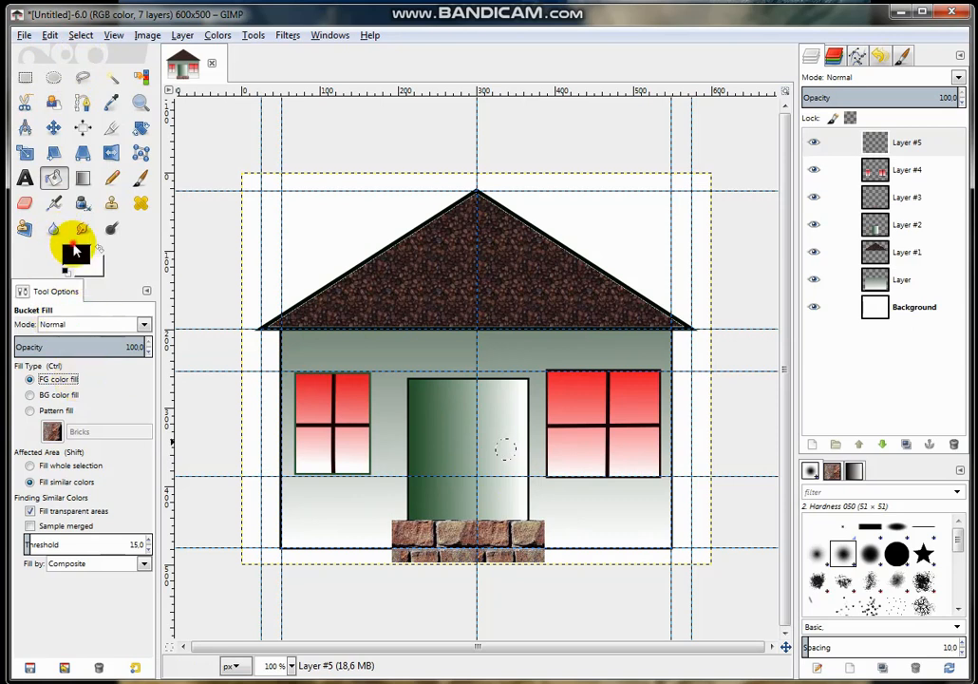
left_click(507, 449)
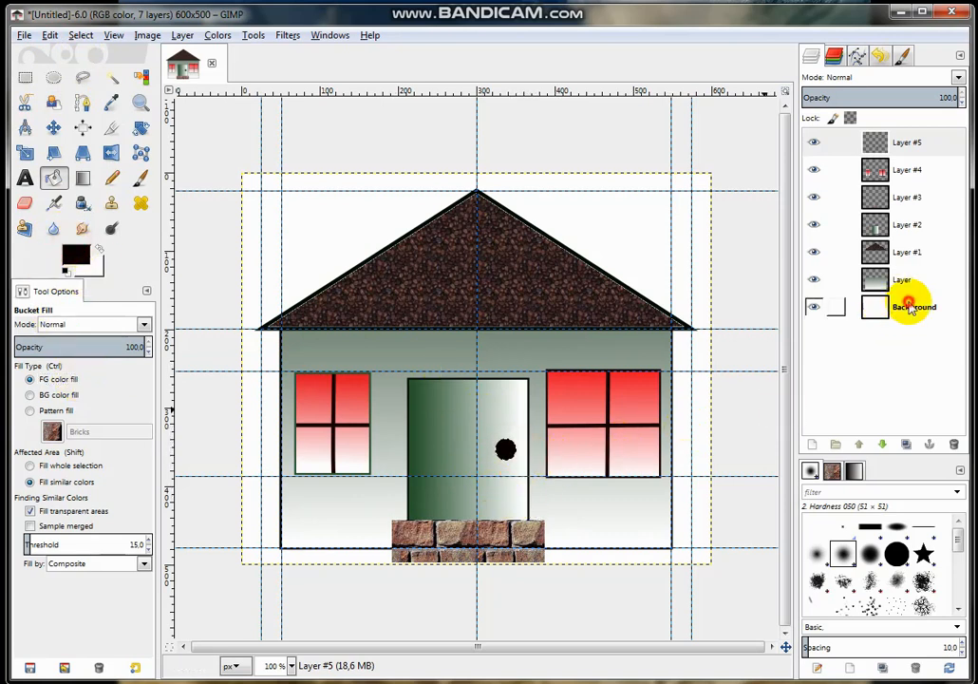
Step: Delete the white Background layer so that the area around the house is transparent
left_click(836, 307)
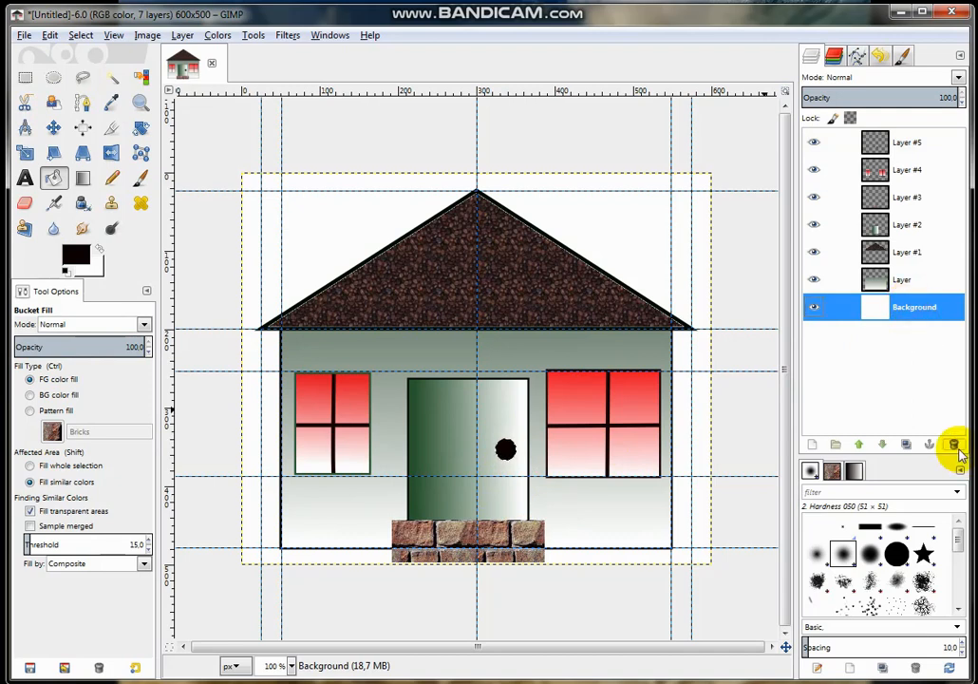
key("ctrl+1")
left_click(940, 440)
left_click_drag(845, 291, 944, 342)
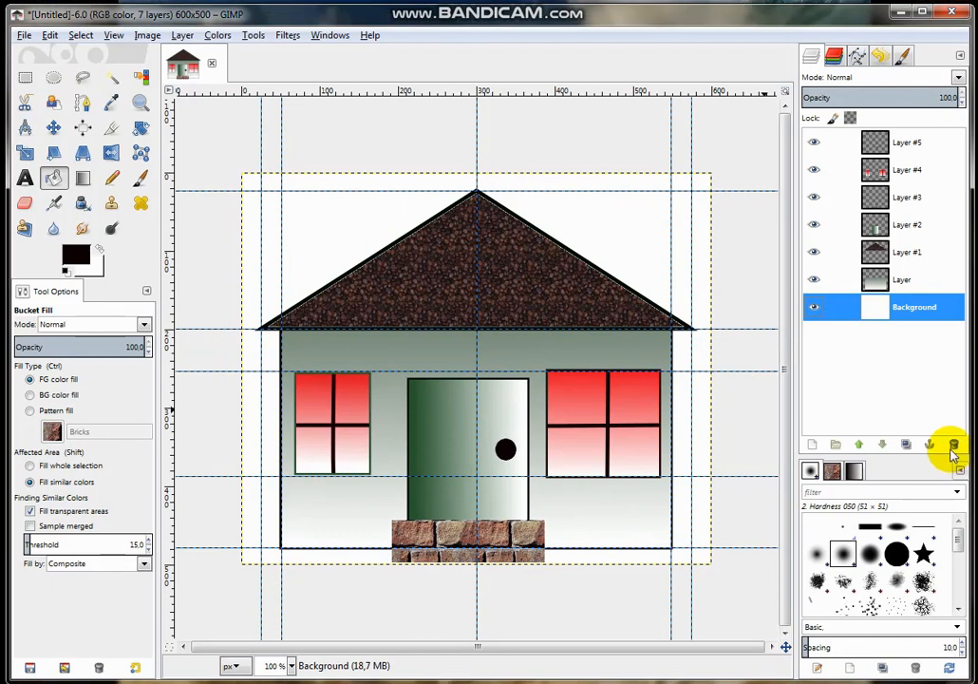
left_click(910, 454)
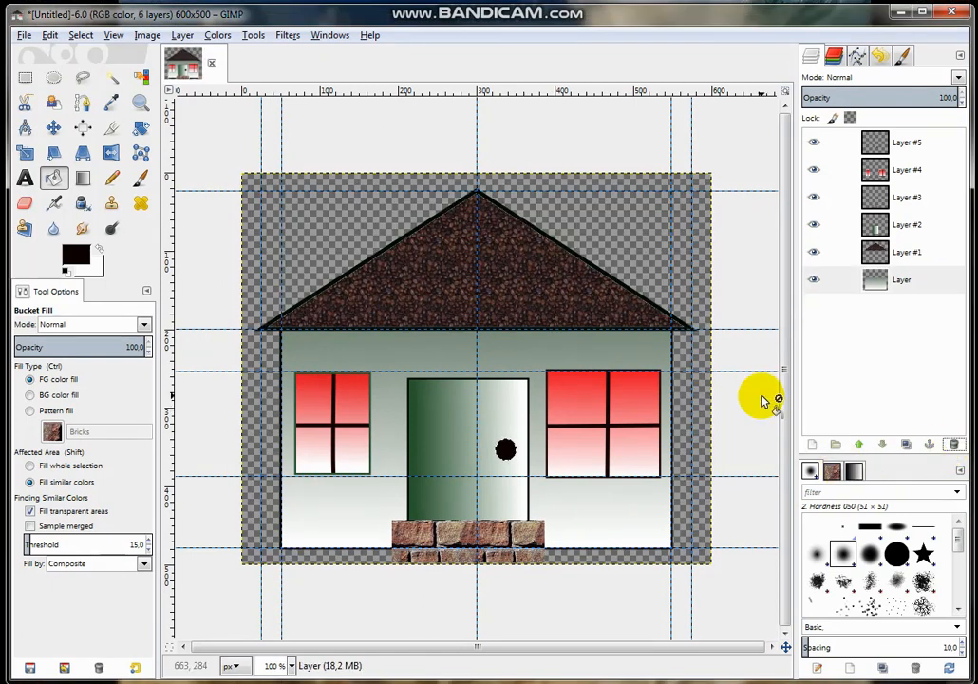
Step: Save the layered image as house.xcf in the Documents folder
left_click(24, 34)
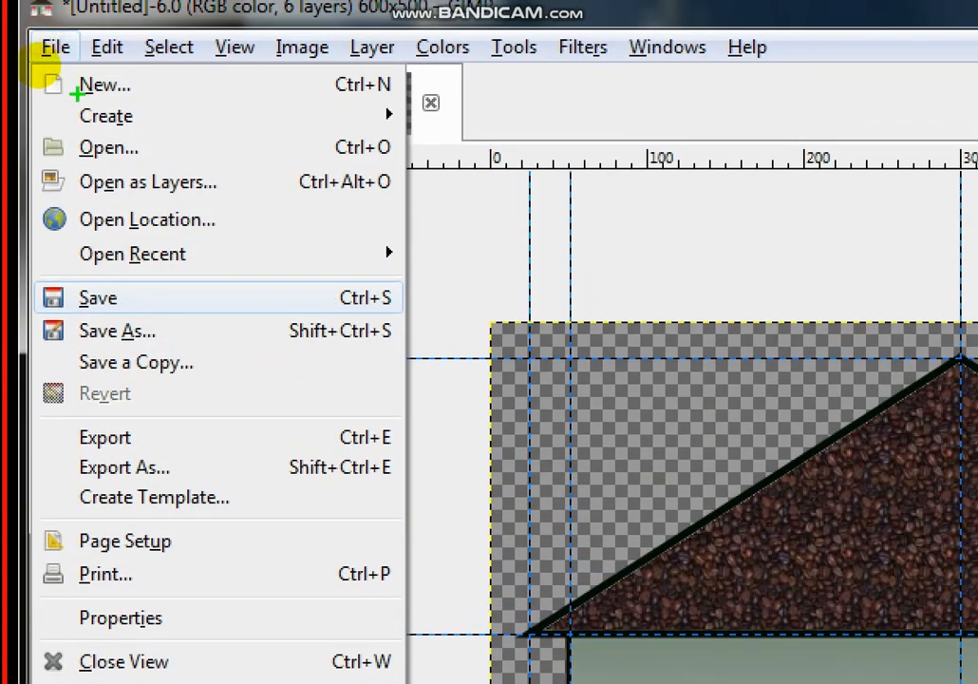
mouse_move(27, 267)
left_mouse_down()
mouse_move(103, 295)
mouse_move(393, 326)
left_mouse_up()
key("Escape")
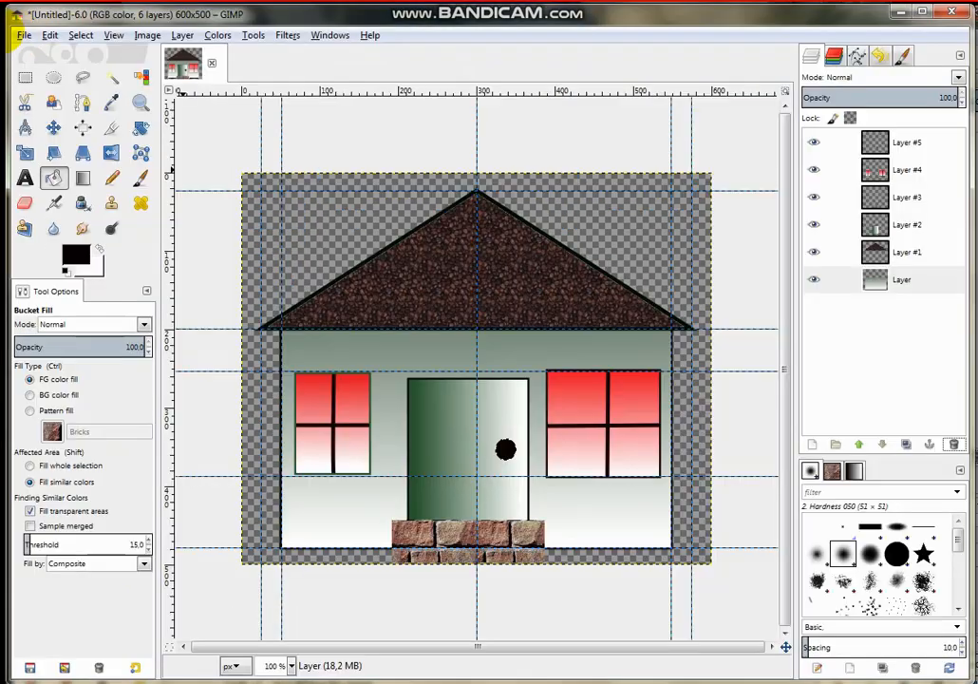
left_click(23, 35)
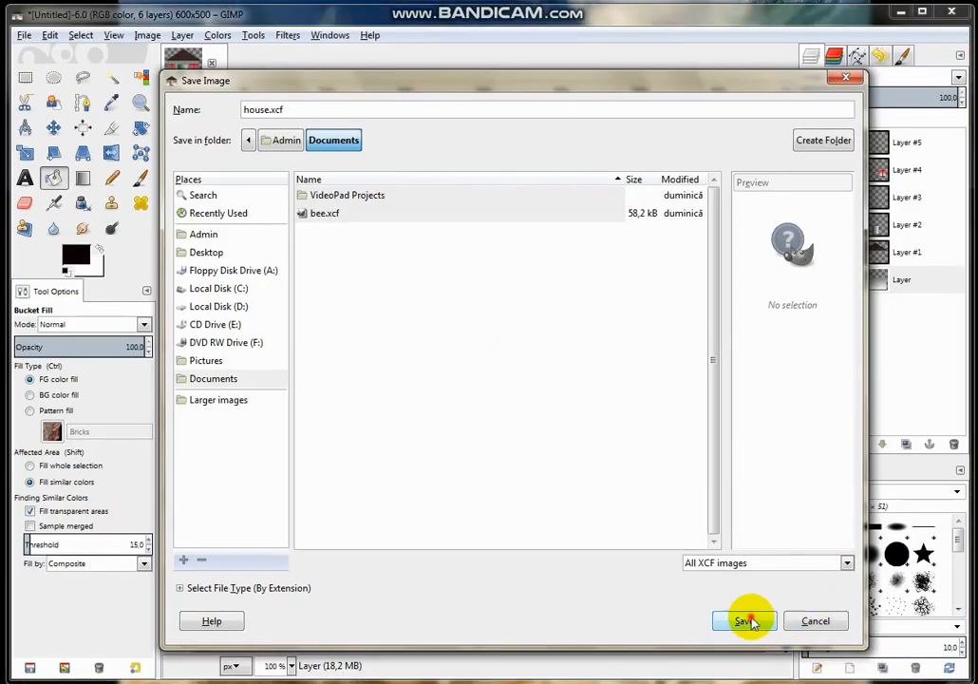
left_click(750, 631)
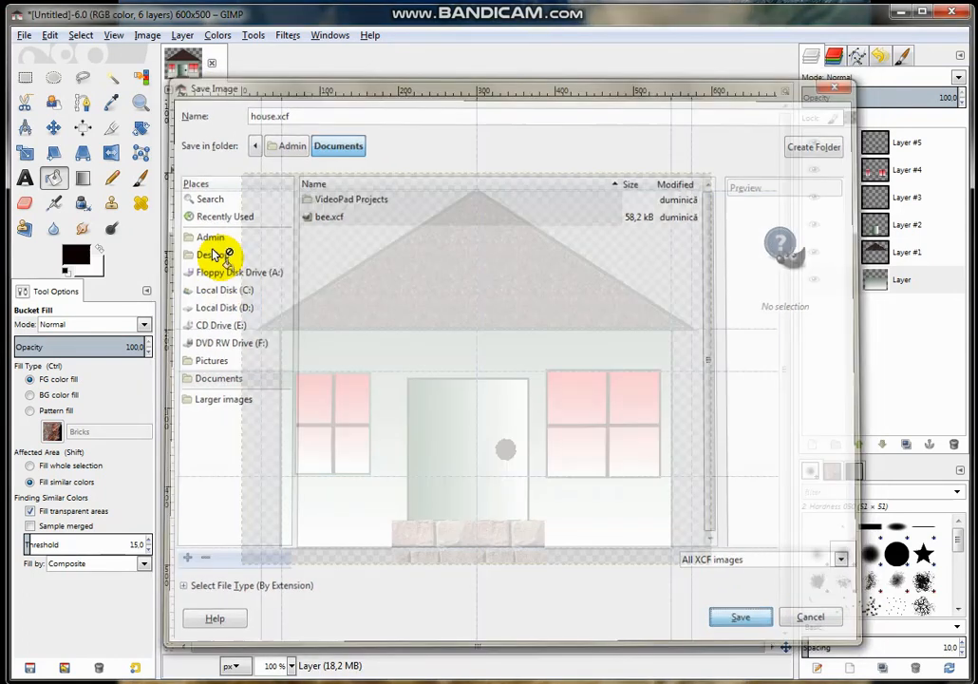
Step: Export the image as house.png to the Documents folder with the default PNG options, and open the exported file from Windows Explorer
left_click(19, 34)
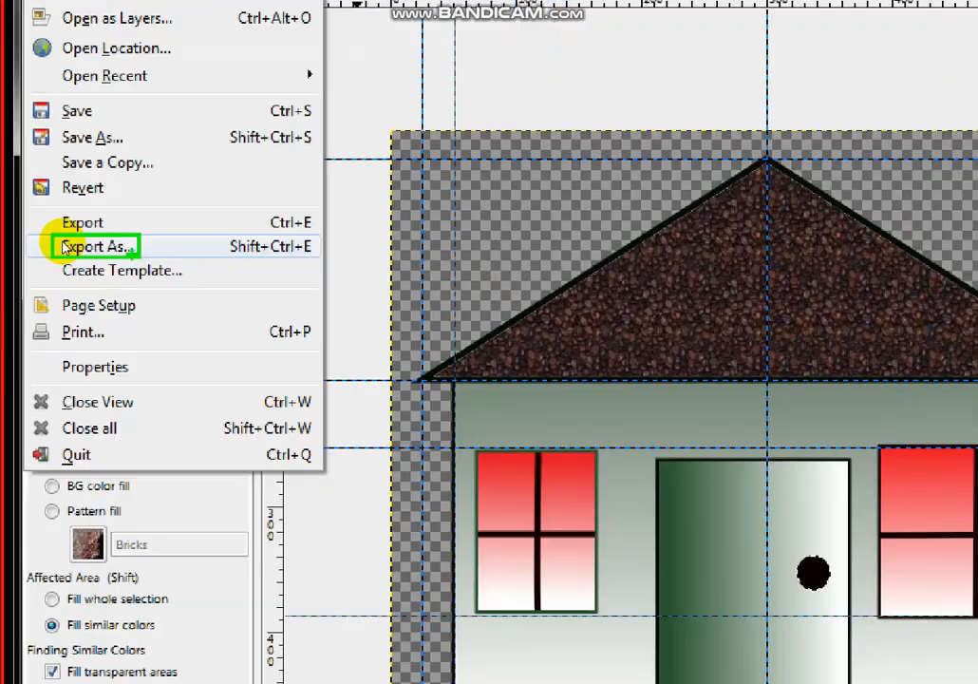
left_click(85, 250)
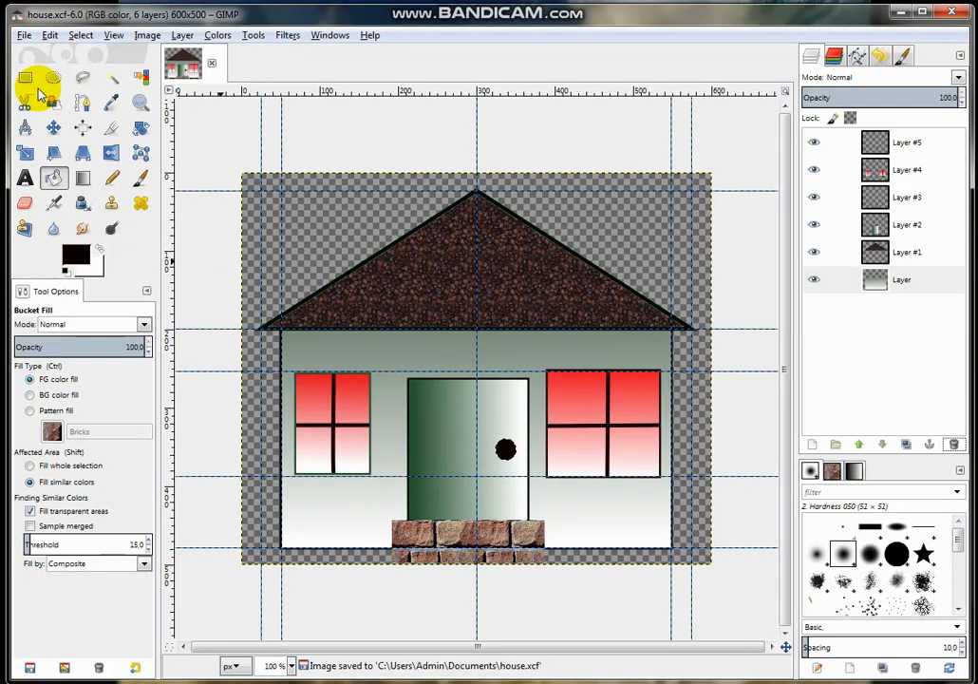
left_click(23, 35)
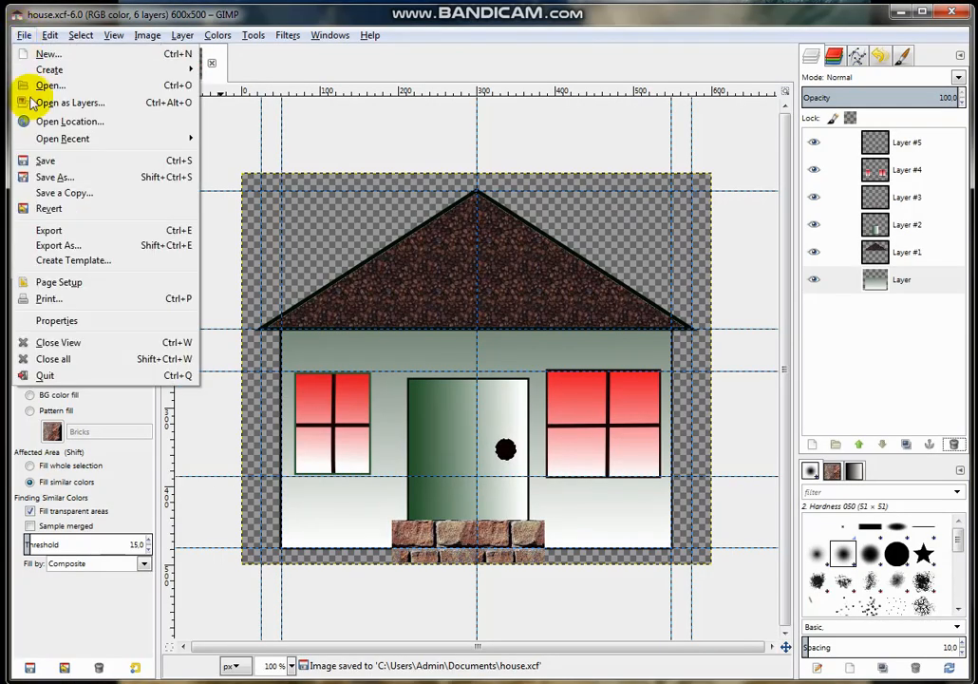
left_click(65, 245)
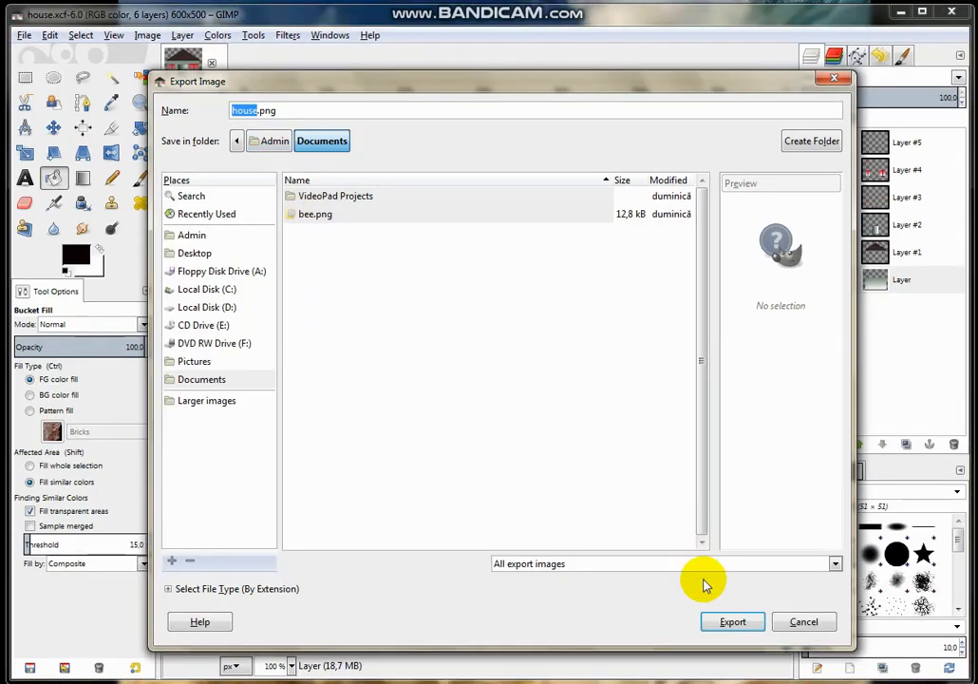
left_click(730, 623)
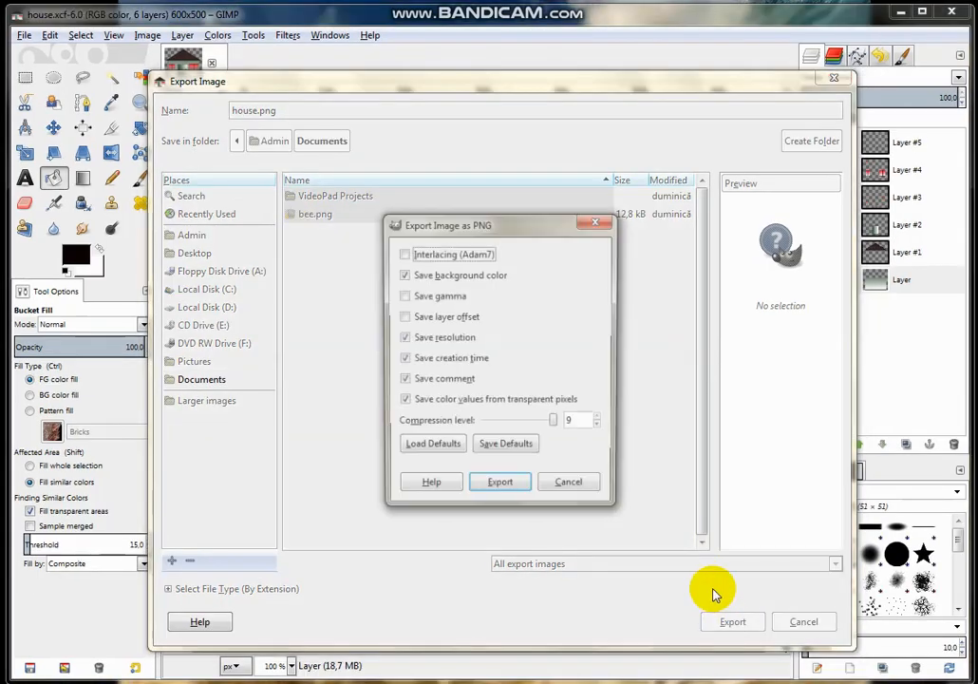
left_click(502, 489)
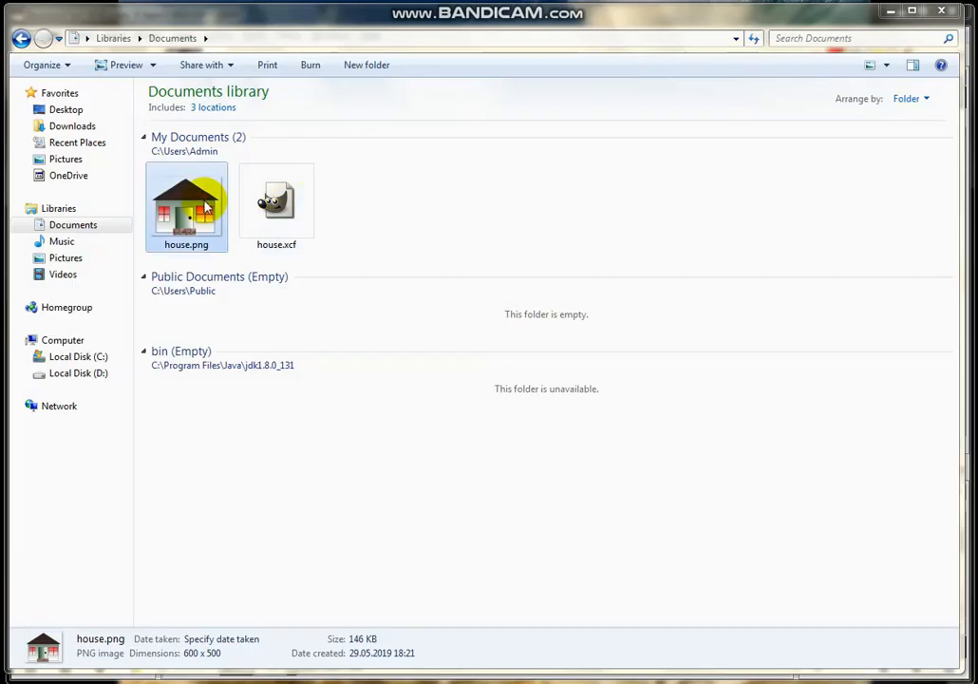
double_click(207, 206)
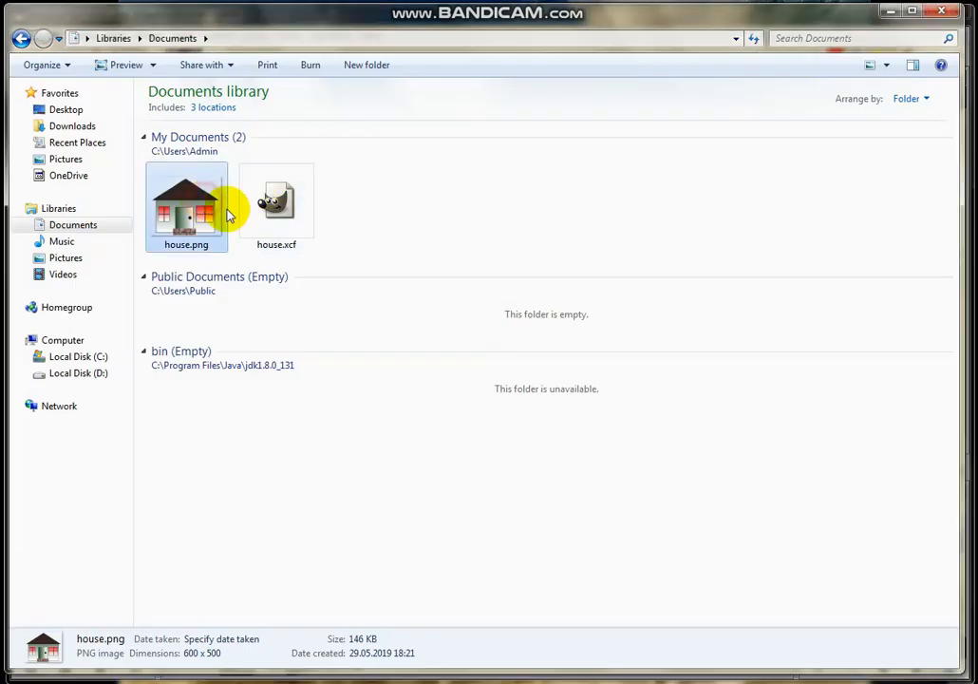